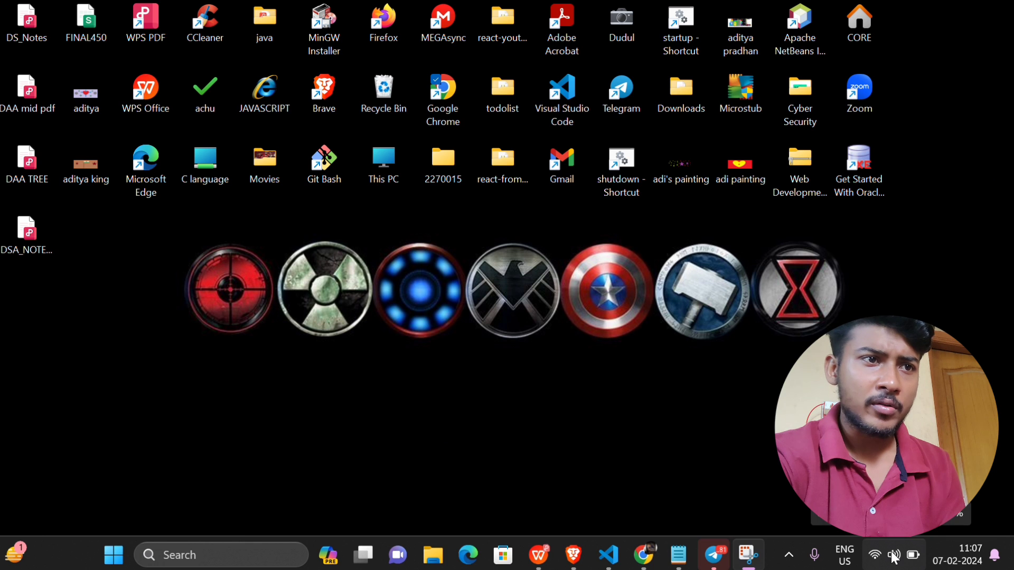
Step: Launch Google Chrome from the desktop icon and choose the first profile card
left_click(894, 555)
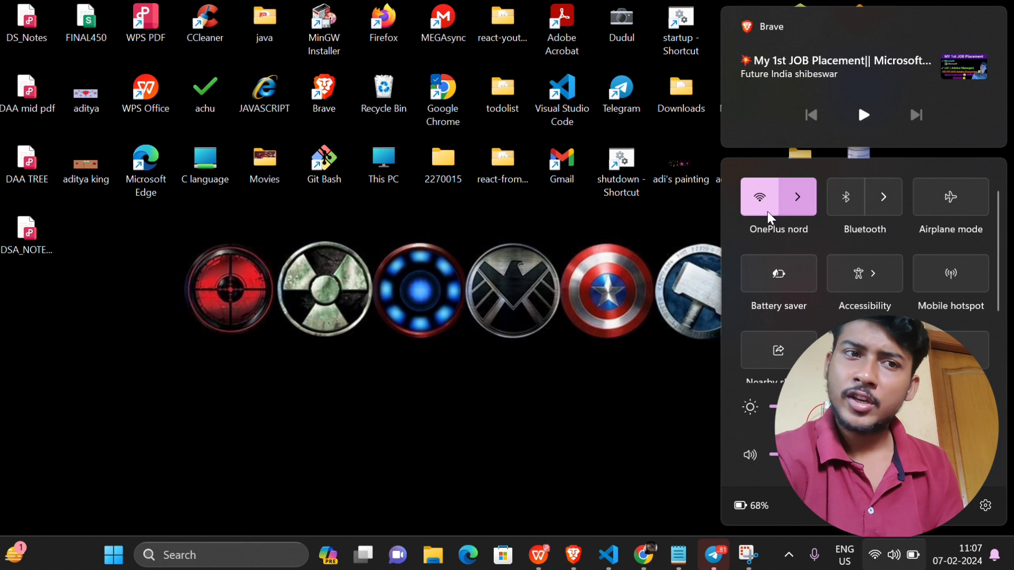
left_click(561, 346)
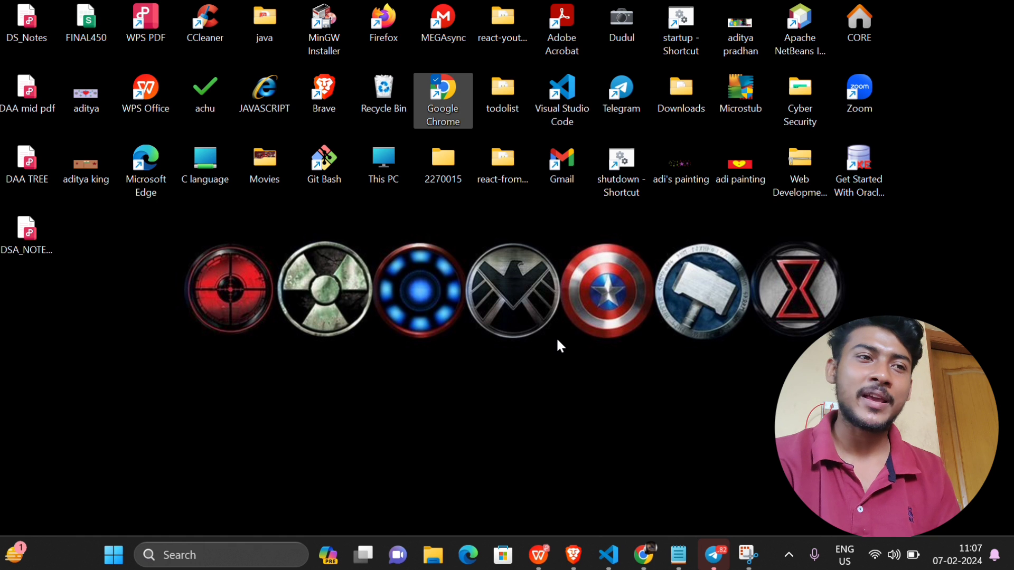
double_click(440, 98)
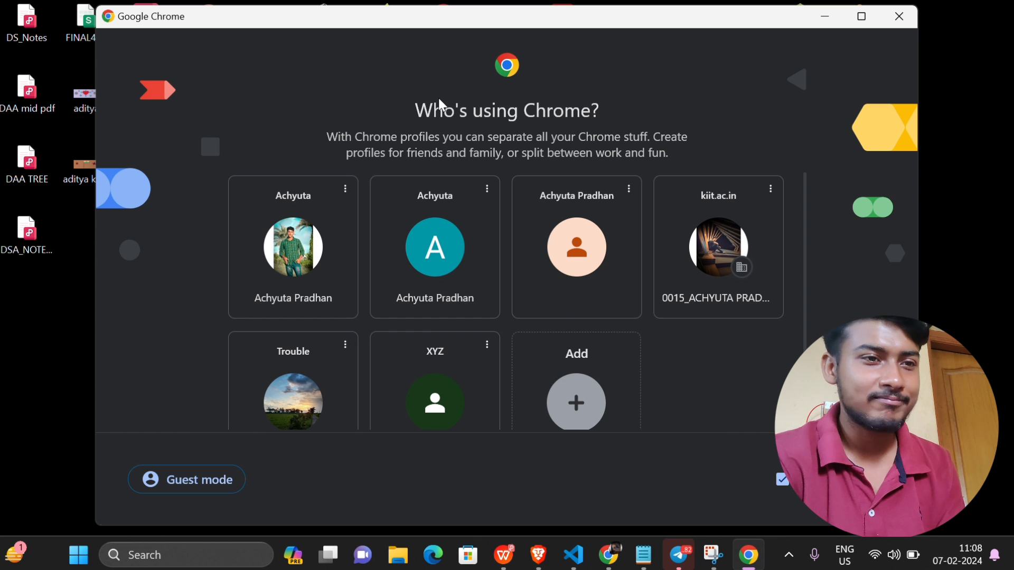
left_click(297, 265)
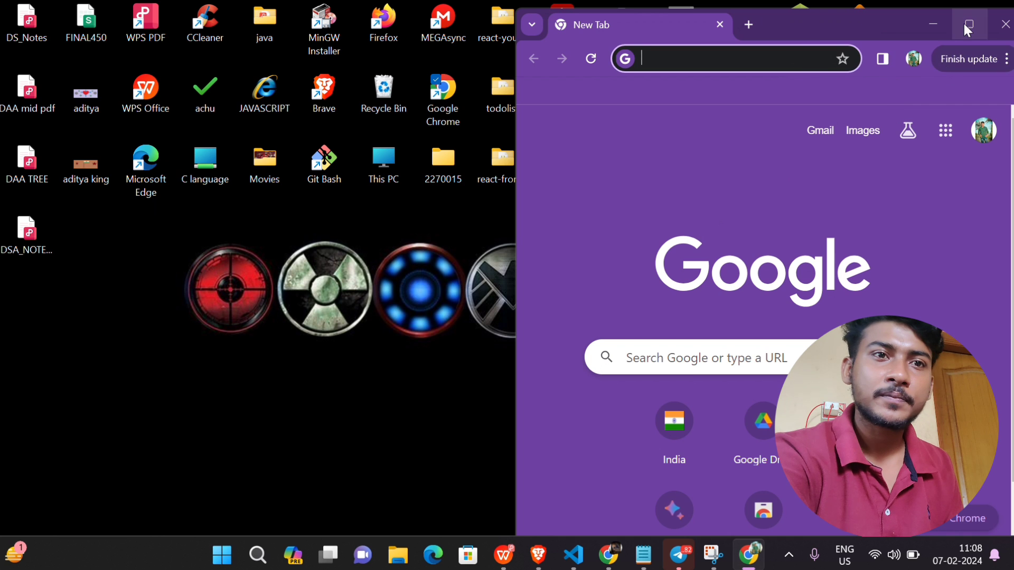
Step: Maximize Chrome and go to ojee.nic.in from the address bar suggestion
left_click(969, 25)
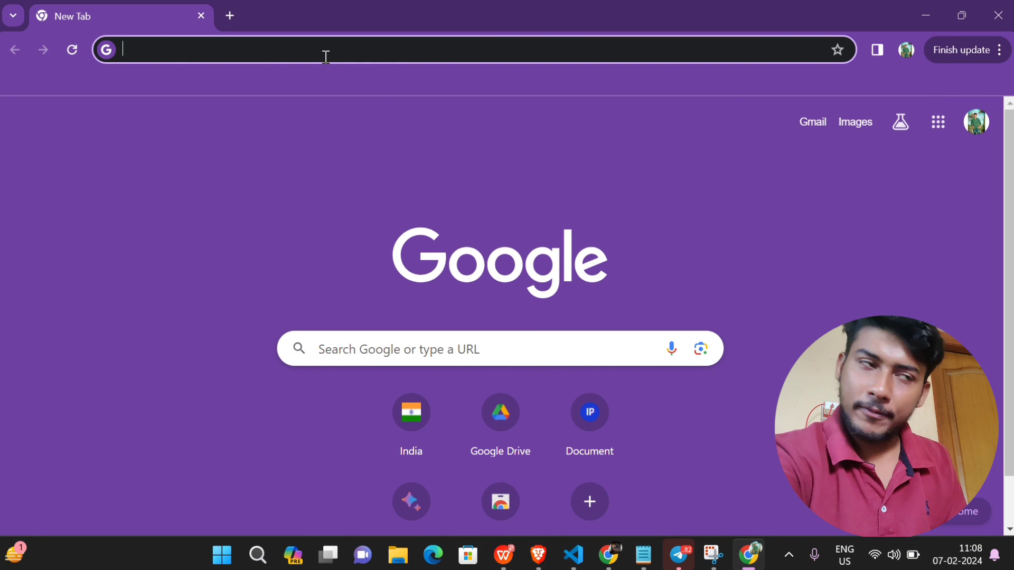
left_click(290, 49)
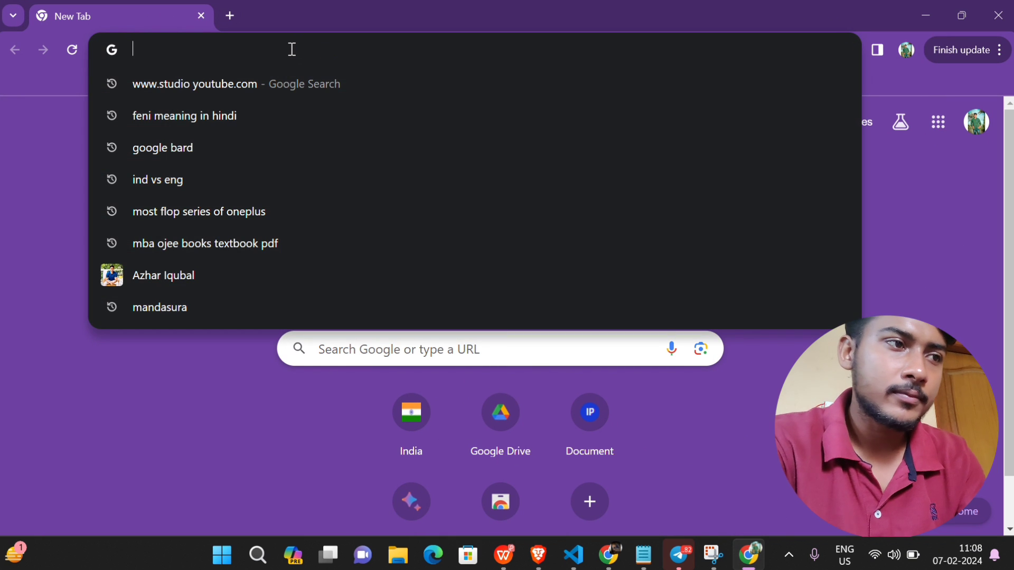
type("ojee.nic.in")
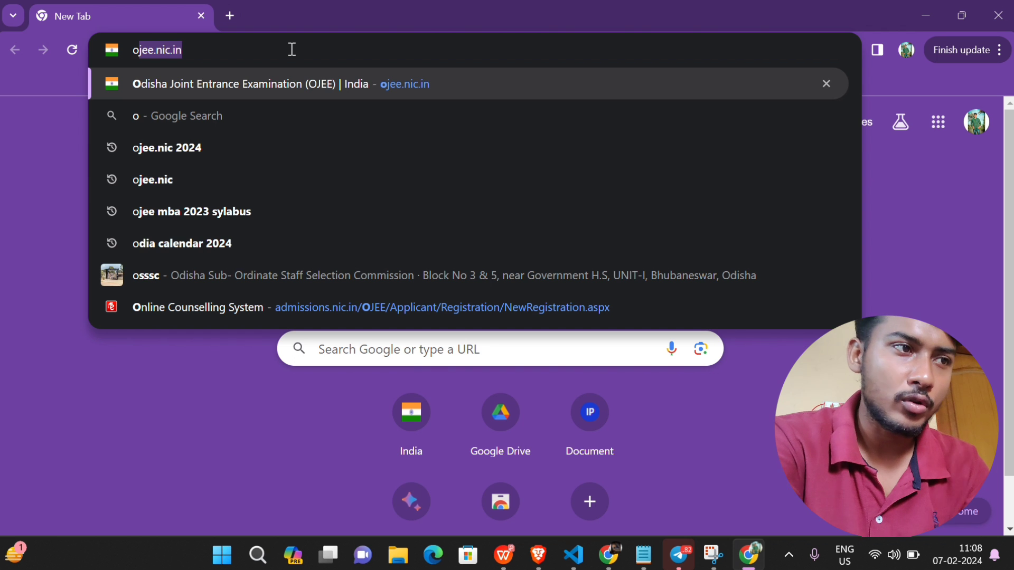
key("Return")
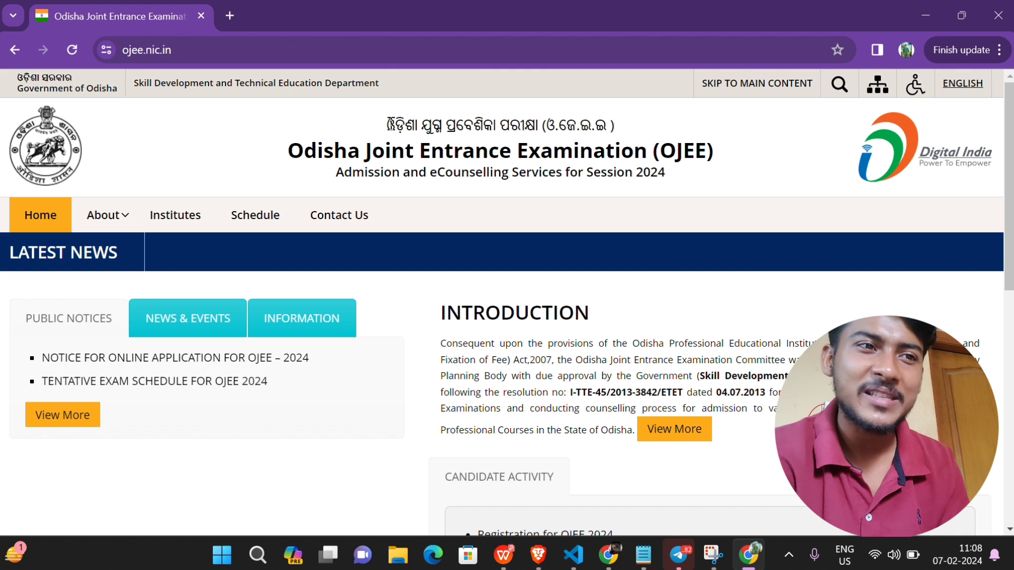
Step: Scroll the OJEE home page down to the Candidate Activity list
left_click_drag(389, 120, 657, 151)
left_click(657, 145)
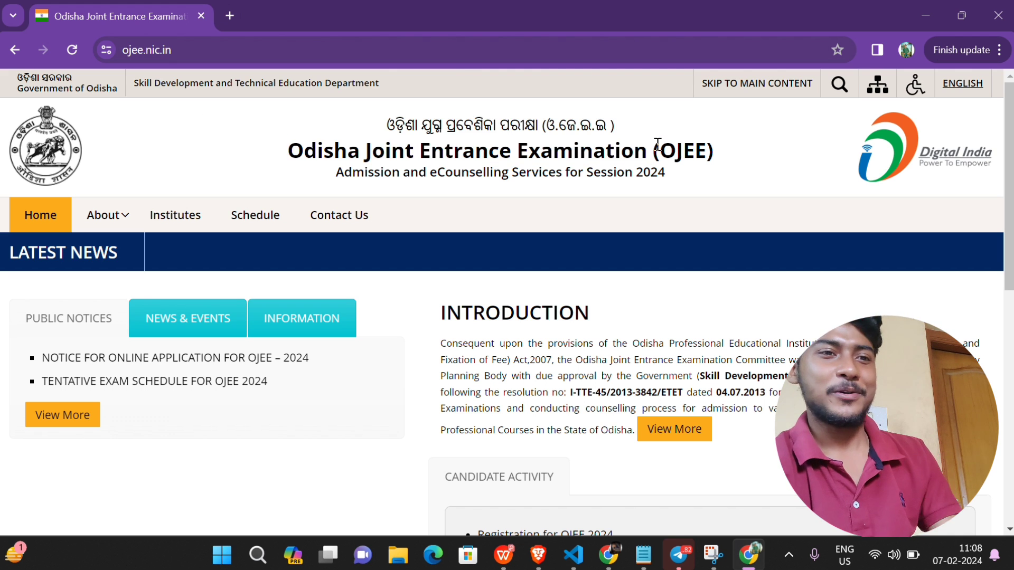
scroll(754, 388, "down", 3)
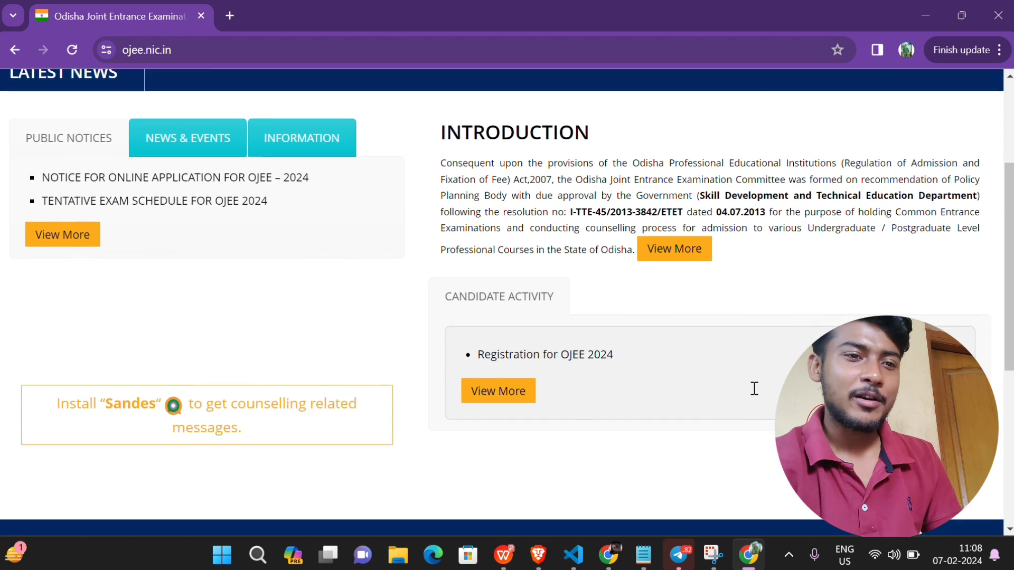
scroll(754, 389, "down", 2)
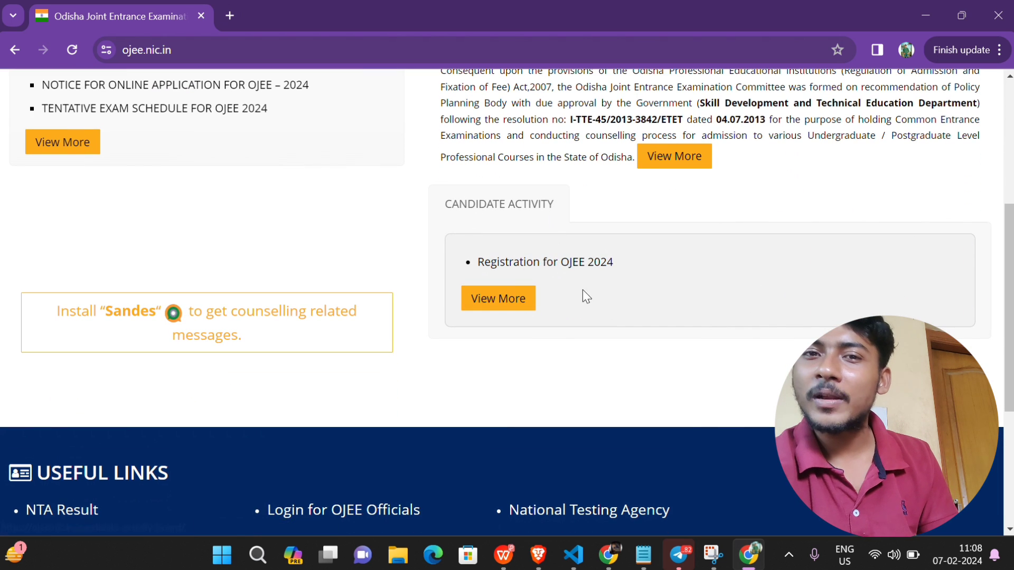
Step: Follow 'Registration for OJEE 2024' and scroll the sign-in page to Fresh Candidate Registration
left_click(527, 266)
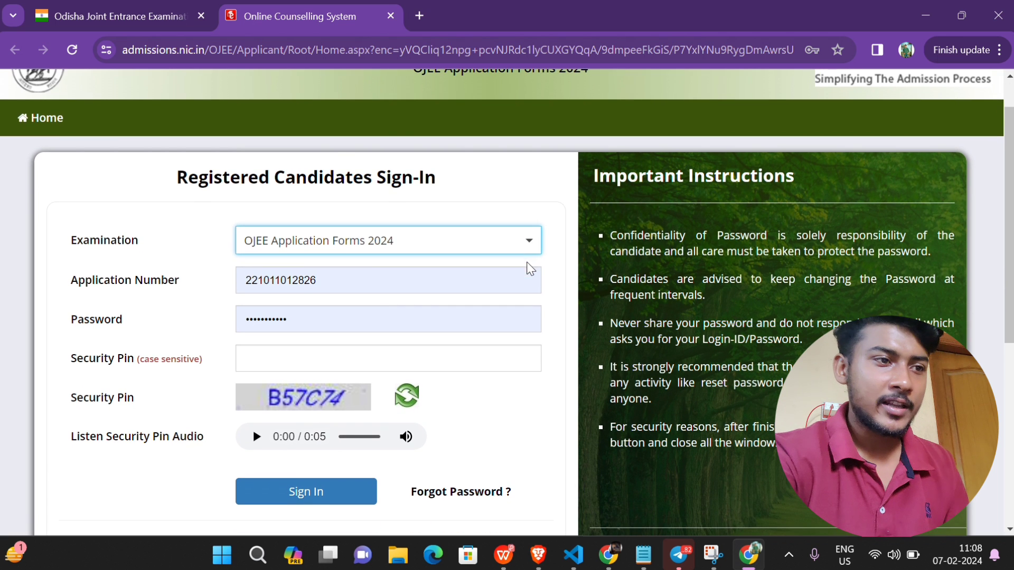
scroll(529, 269, "down", 1)
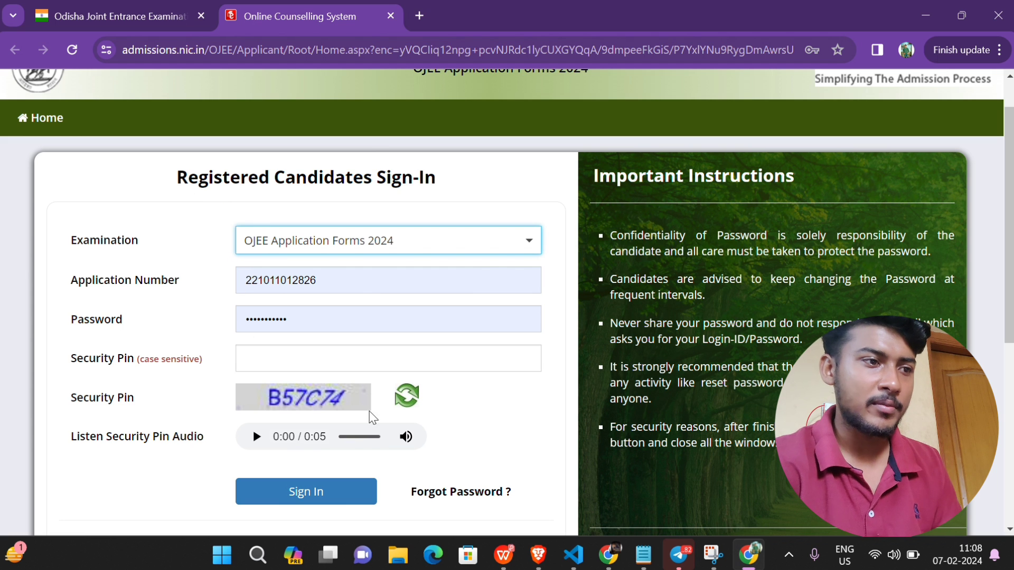
scroll(368, 476, "down", 2)
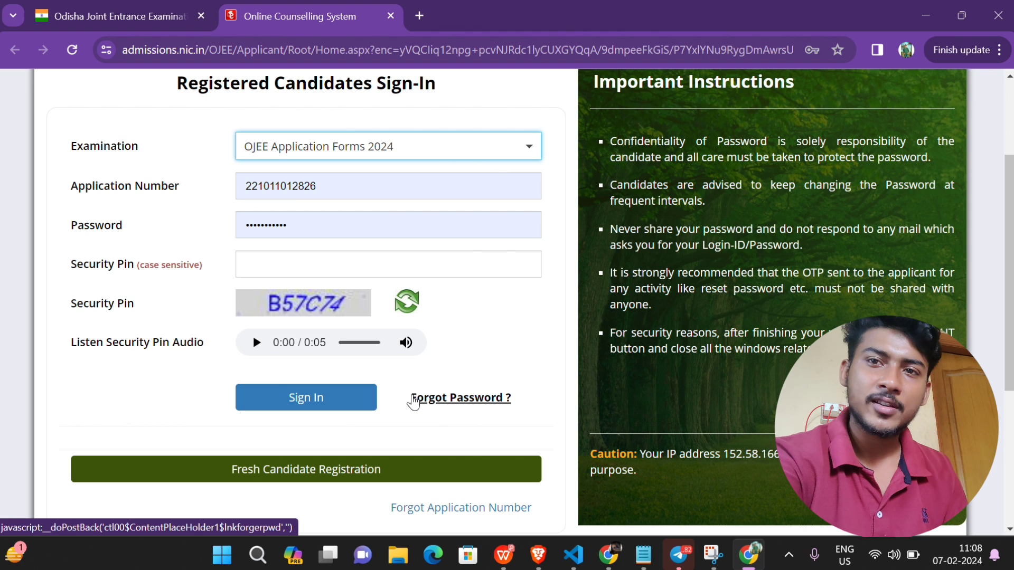
scroll(414, 401, "down", 3)
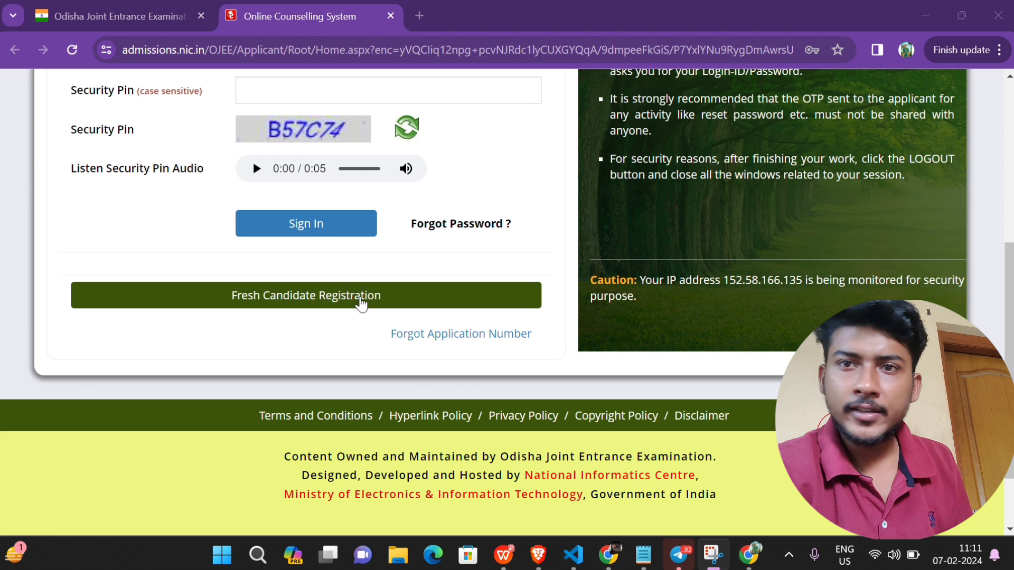
Step: Choose Fresh Candidate Registration and scroll the instructions down to the I Agree options
left_click(361, 296)
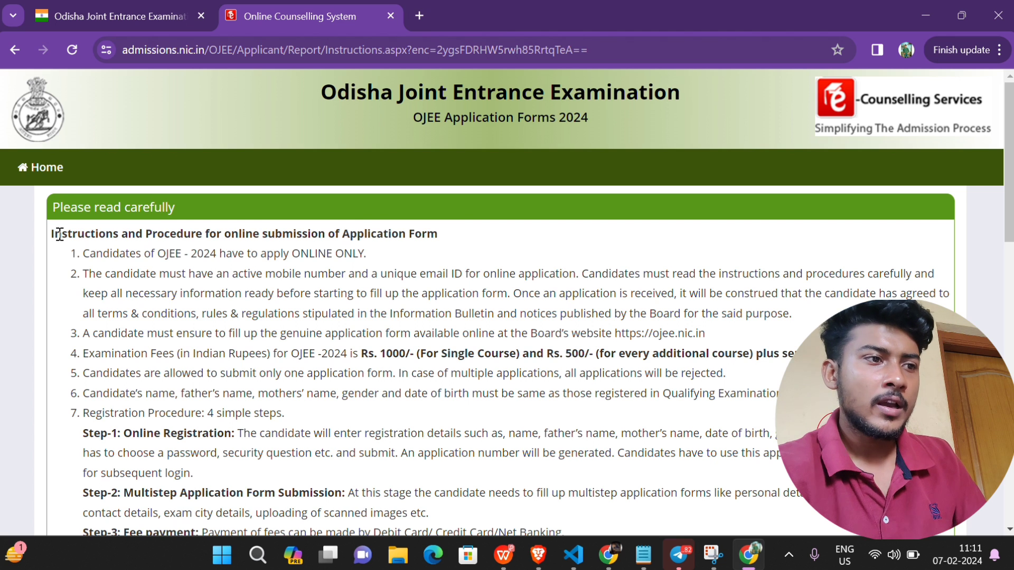
scroll(61, 237, "down", 2)
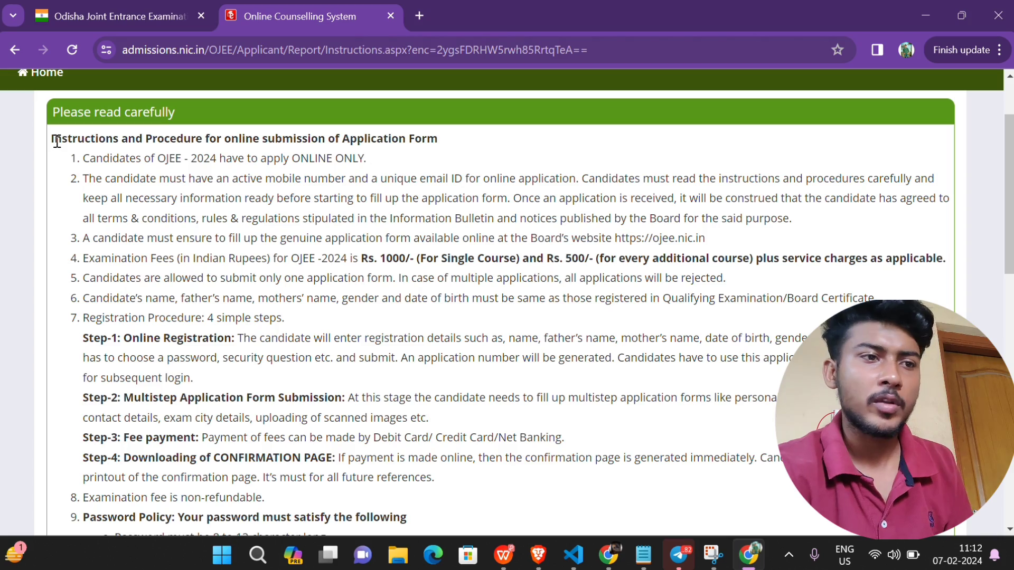
scroll(327, 334, "down", 4)
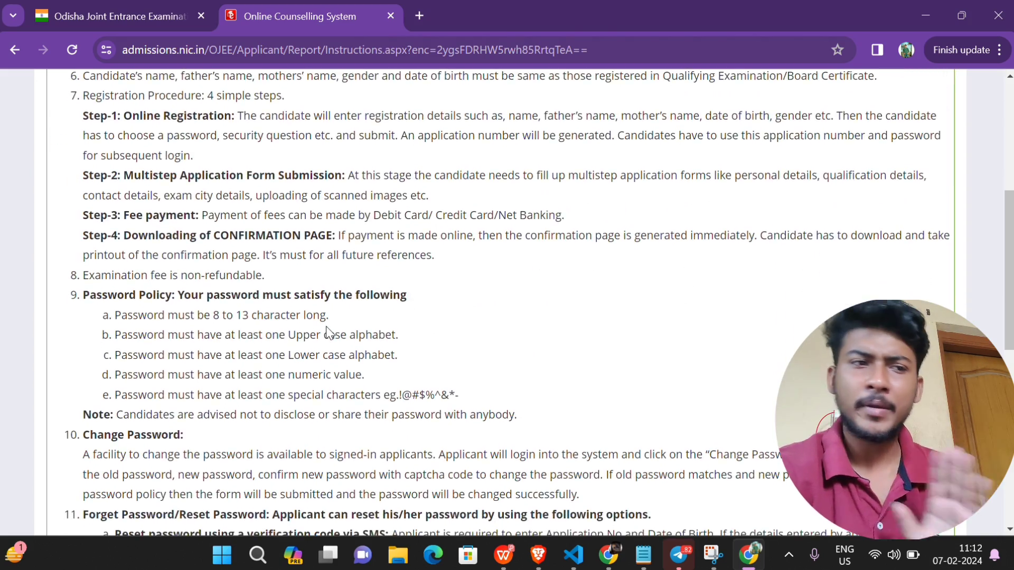
scroll(327, 333, "down", 9)
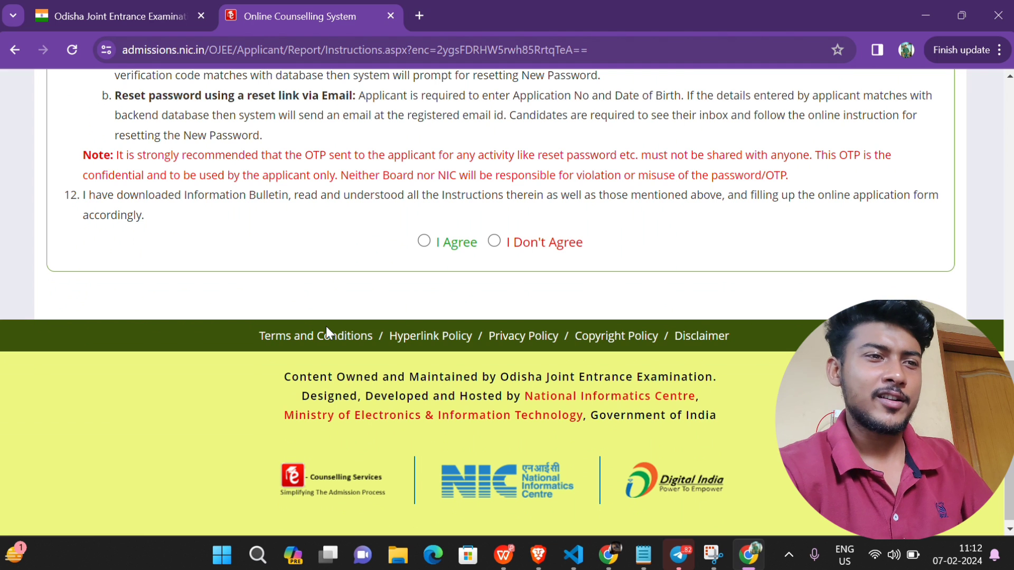
Step: Select 'I Agree', look over the blank Registration Form, and focus the Candidate Name box
left_click(426, 242)
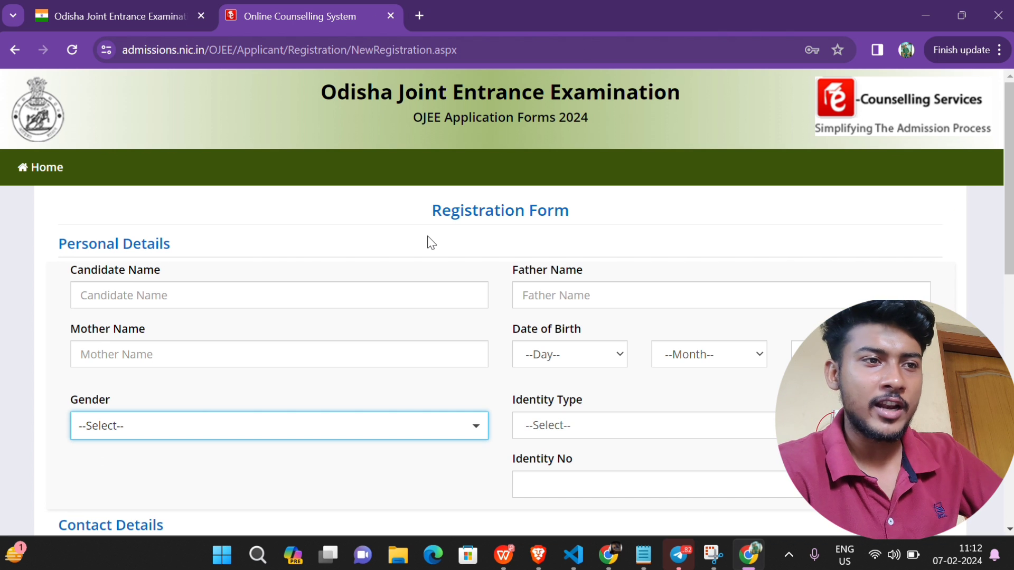
left_click_drag(432, 211, 629, 215)
left_click(631, 215)
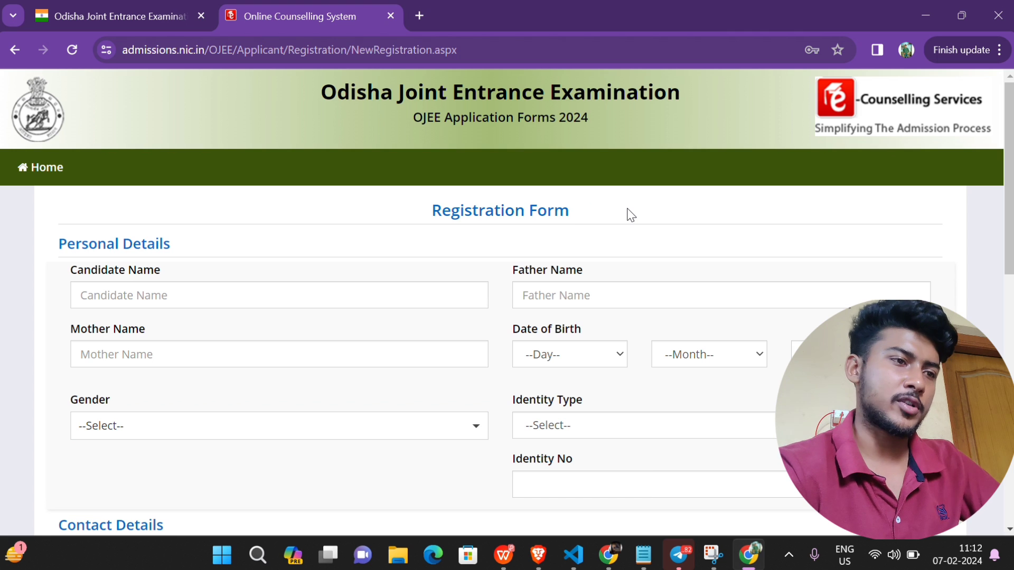
scroll(212, 286, "down", 5)
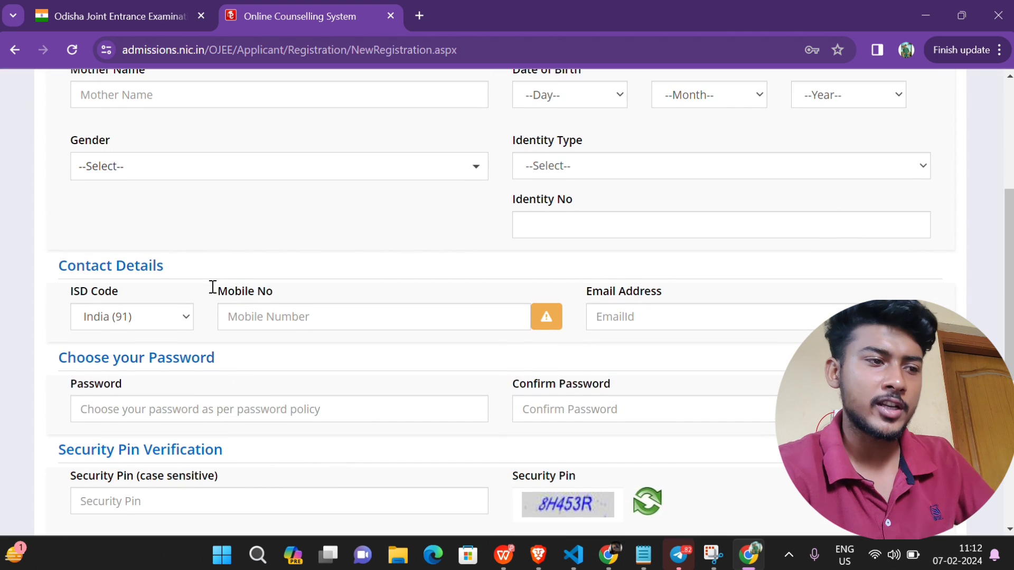
scroll(202, 327, "down", 3)
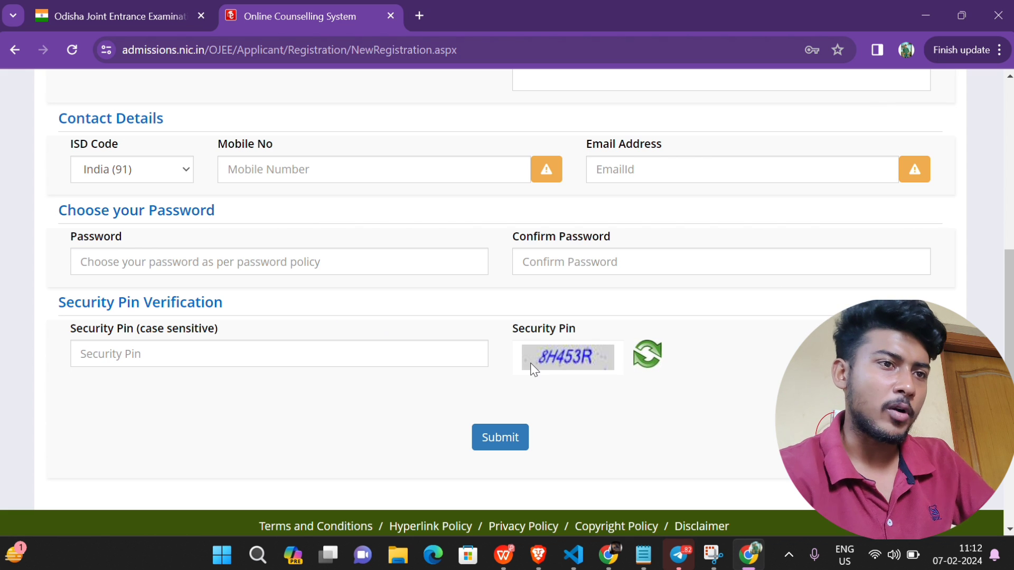
scroll(530, 363, "up", 3)
scroll(530, 363, "up", 4)
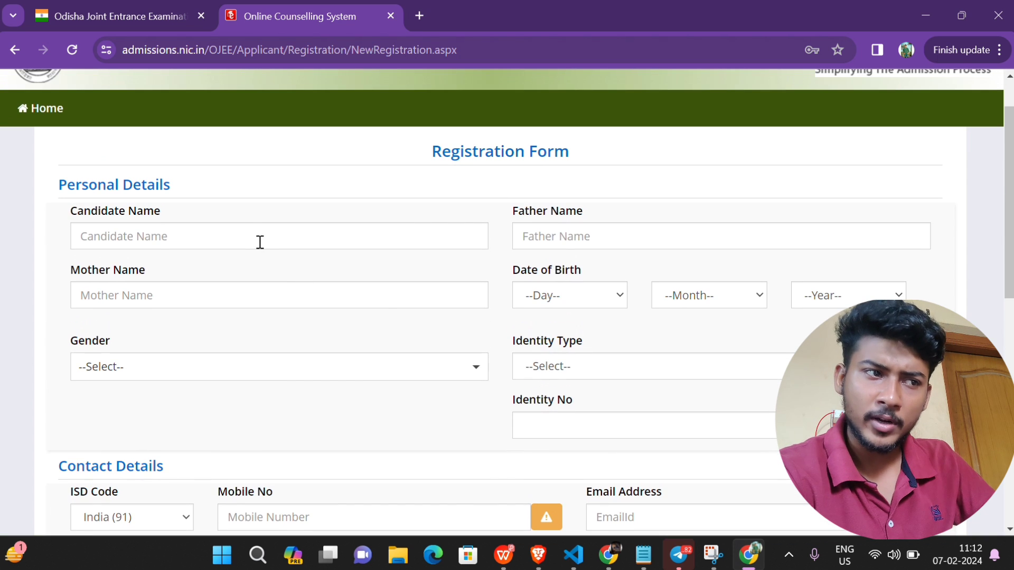
left_click(256, 235)
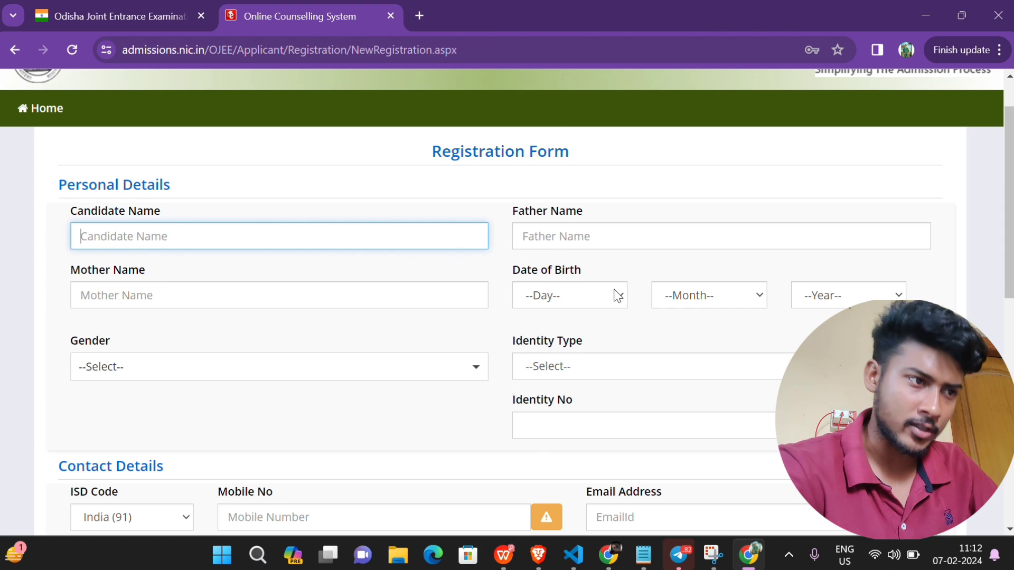
Step: Check the gender choices and try 'Other Valid Govt Identity with photograph' as Identity Type
left_click(302, 362)
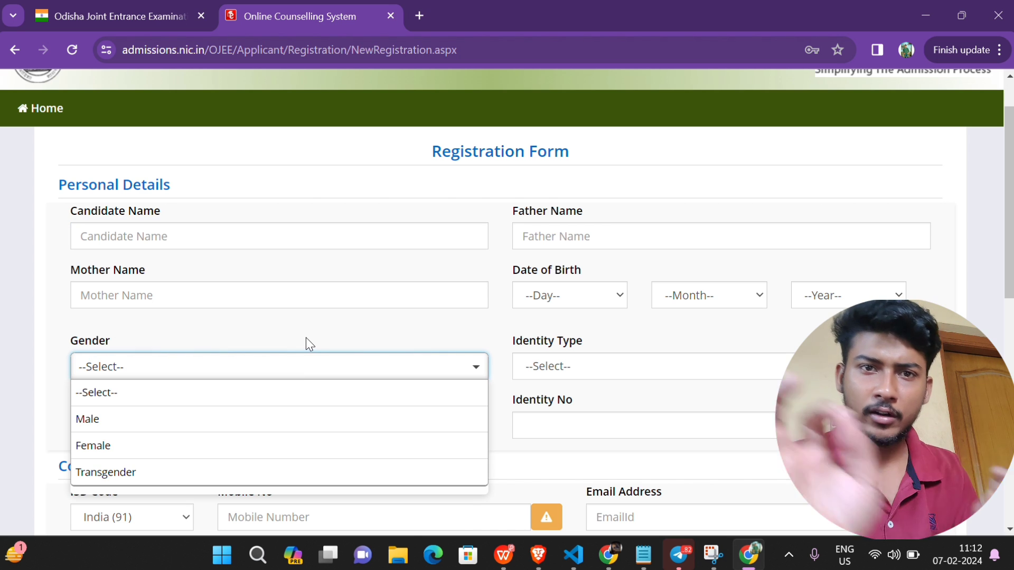
left_click(306, 338)
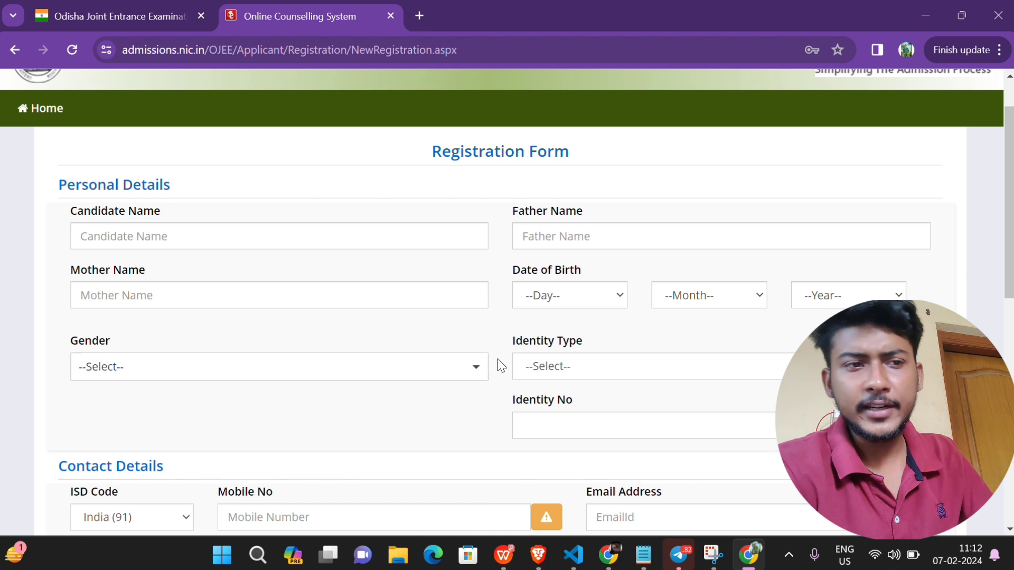
left_click(549, 370)
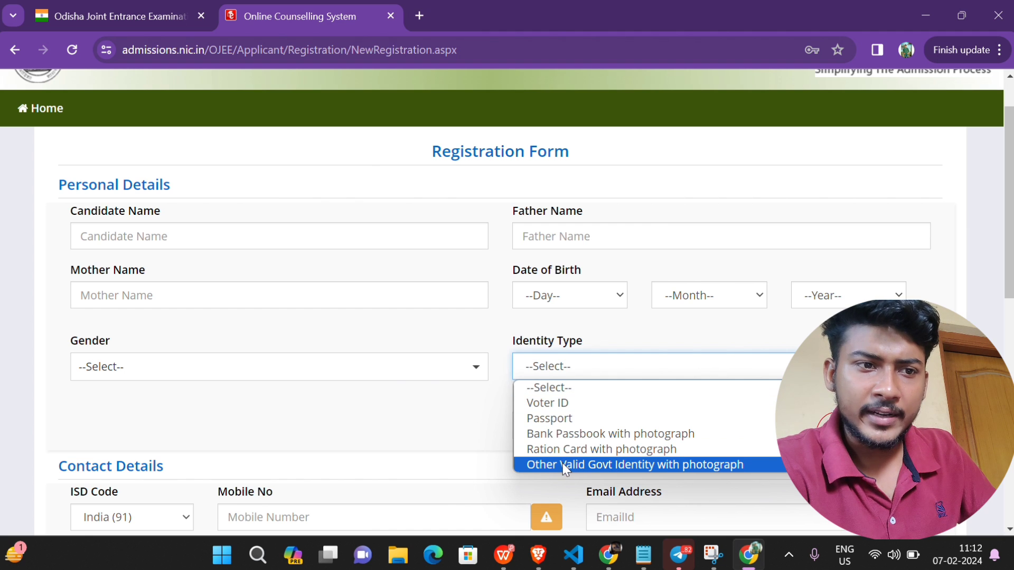
left_click(690, 464)
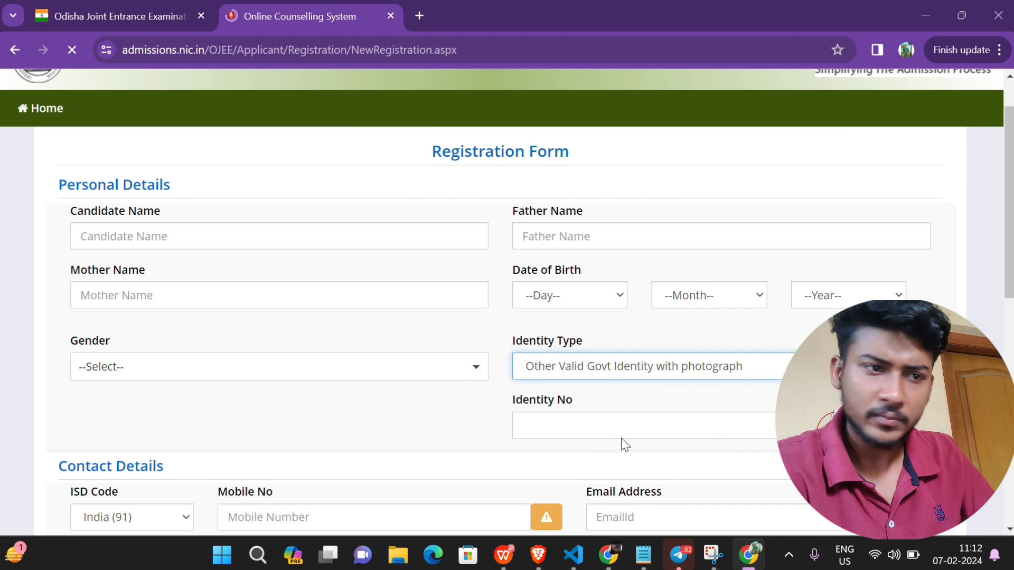
scroll(591, 433, "down", 1)
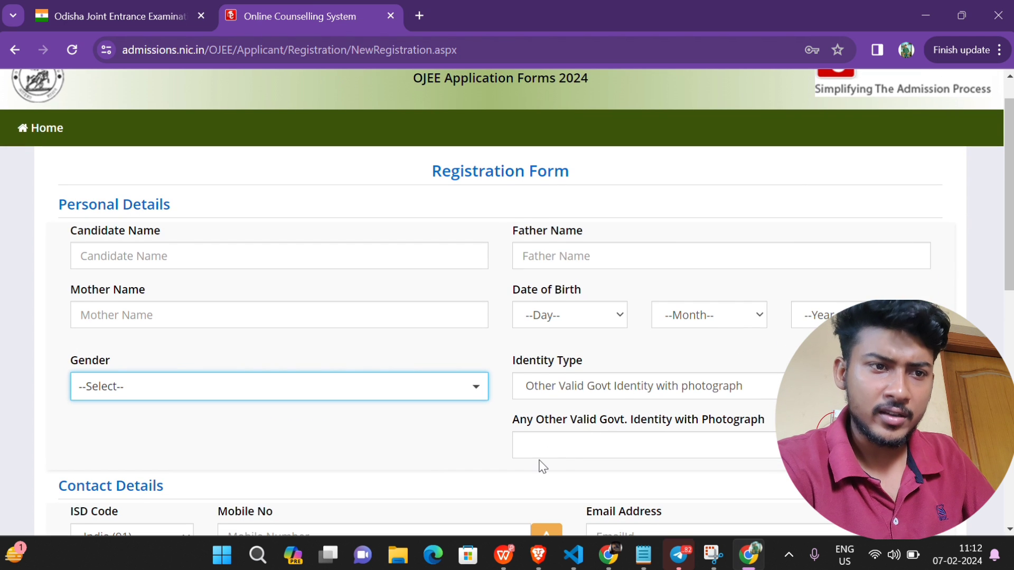
left_click(580, 447)
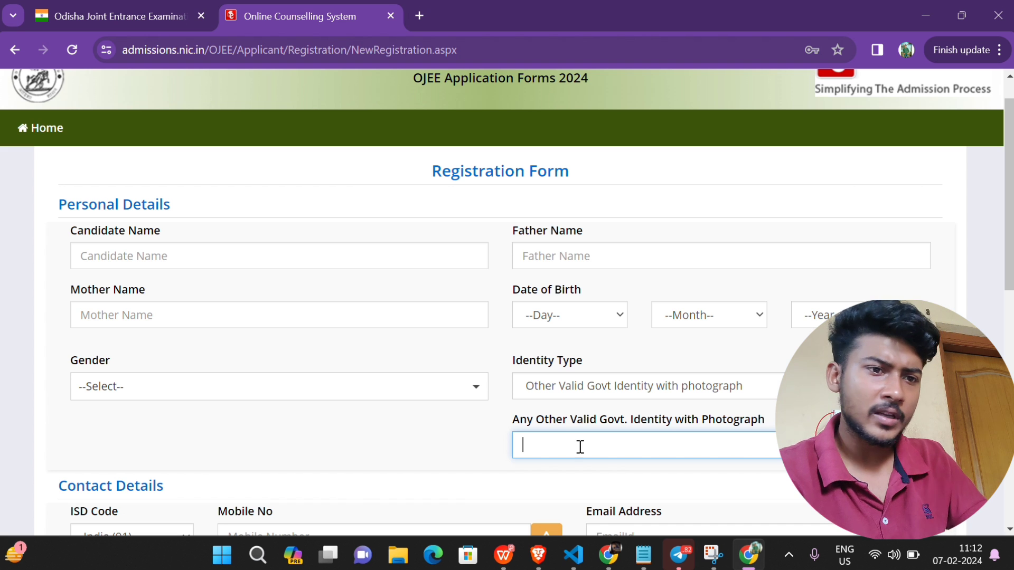
scroll(580, 447, "down", 1)
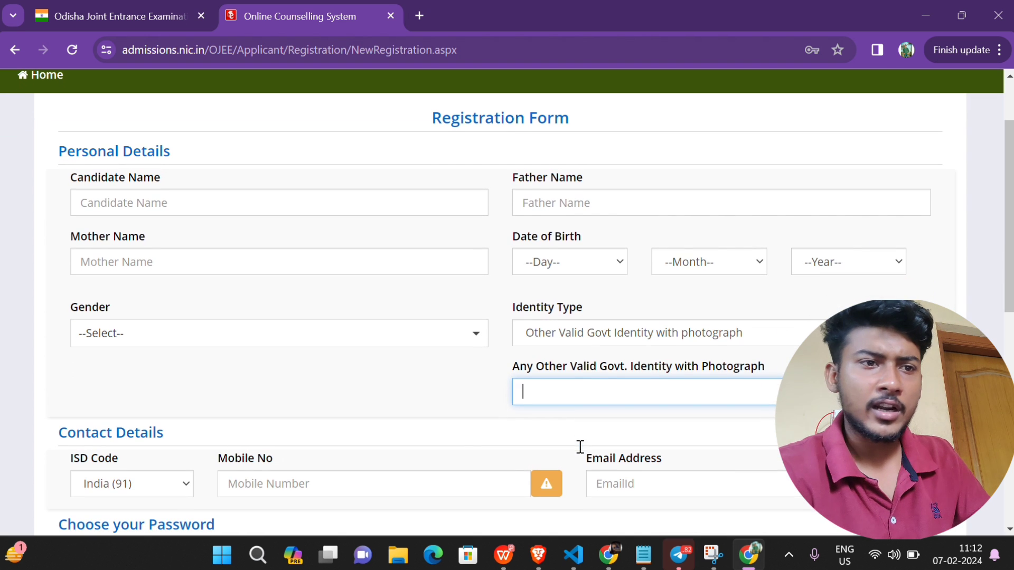
Step: Switch Identity Type to Voter ID, revealing the empty Voter ID field
left_click(638, 337)
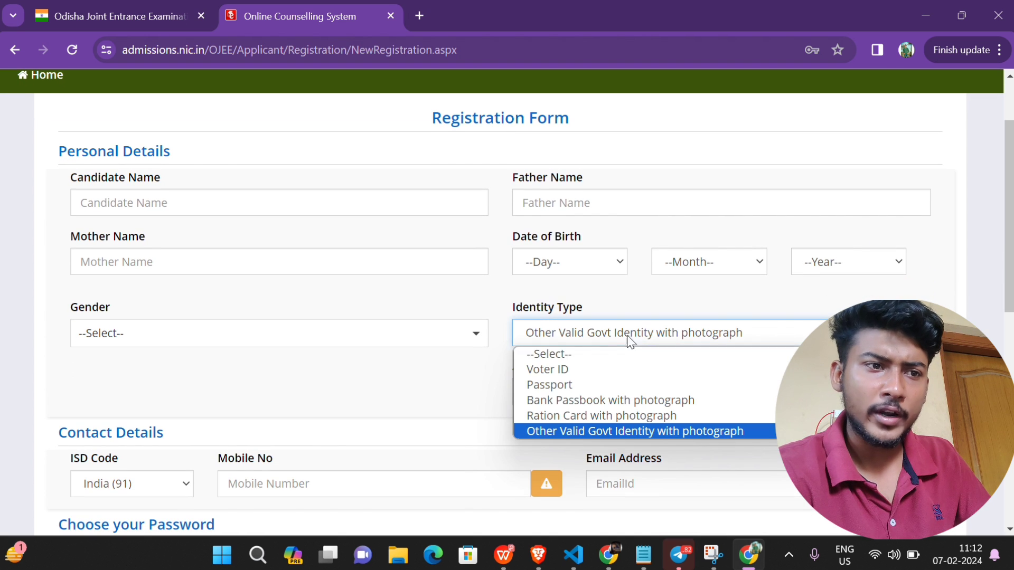
left_click(533, 370)
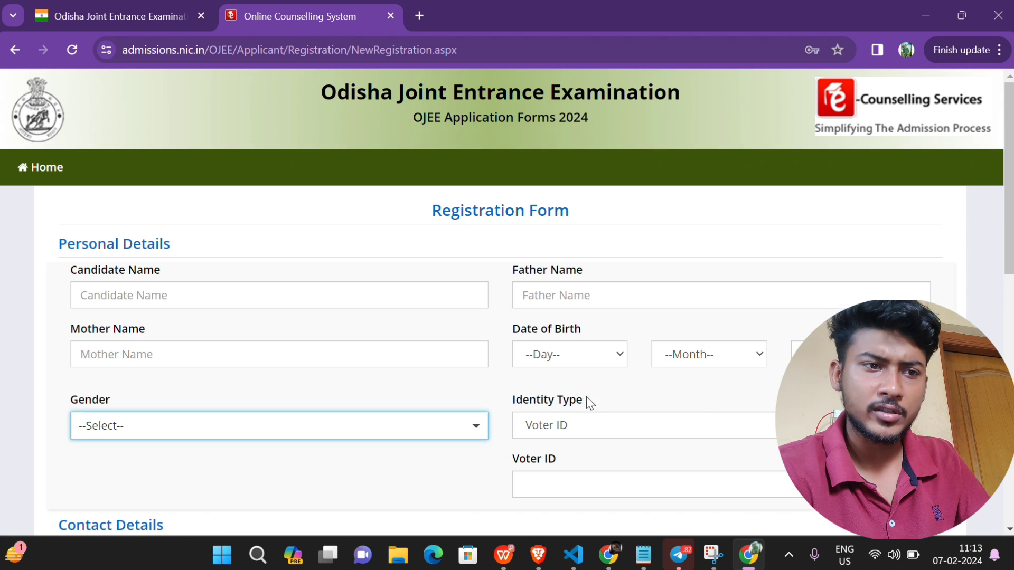
left_click(551, 477)
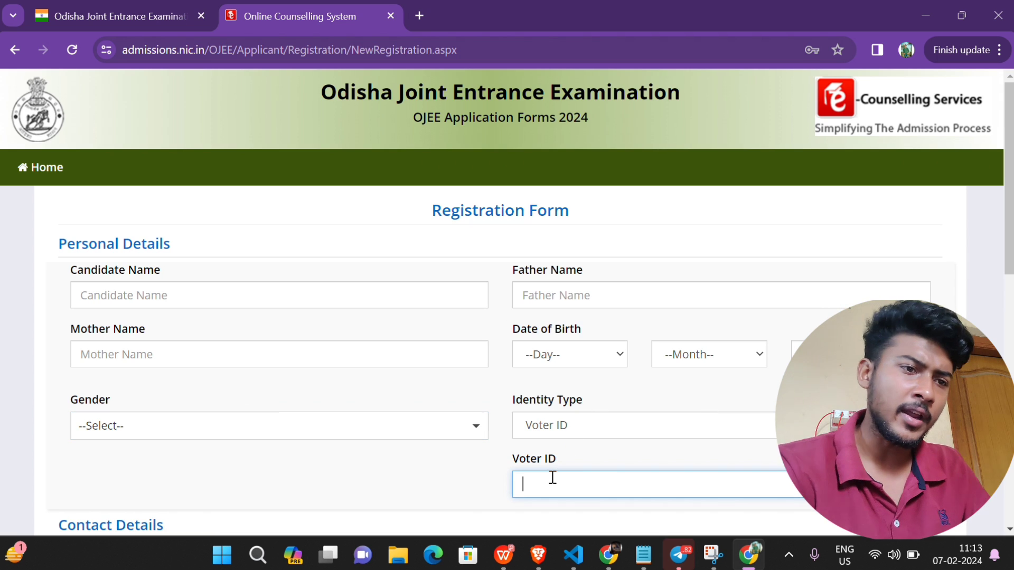
scroll(551, 479, "down", 2)
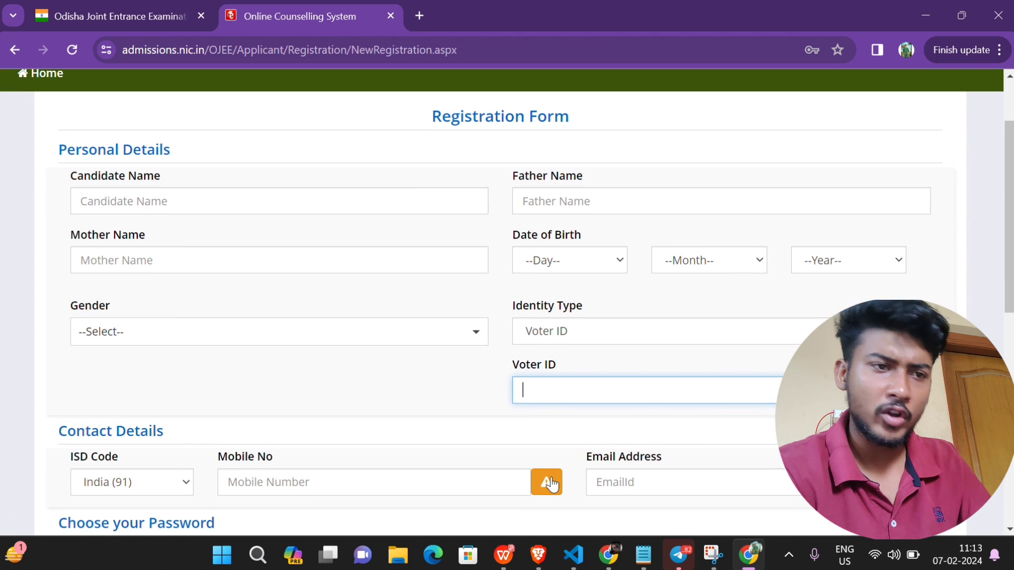
left_click(575, 330)
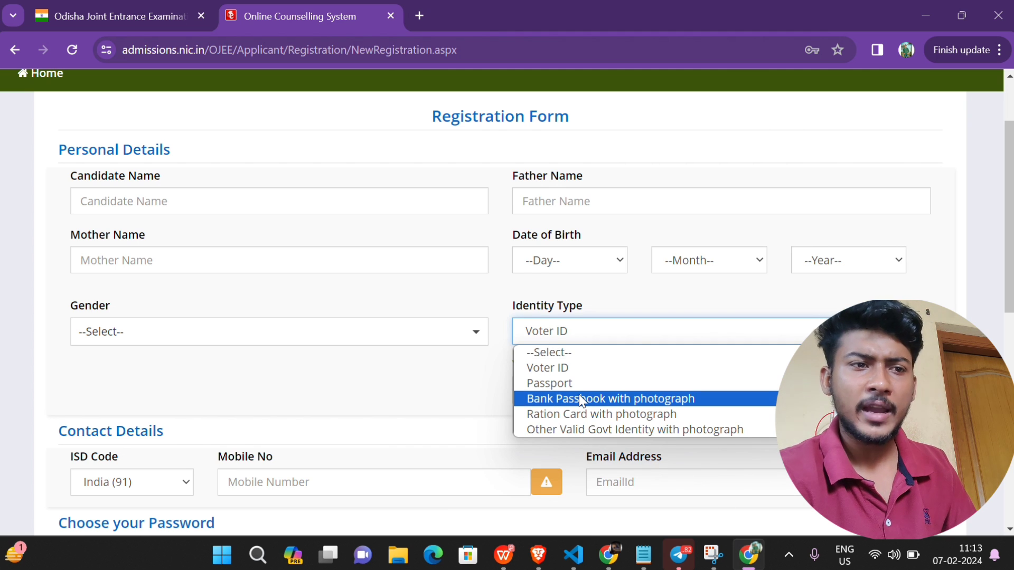
left_click(479, 388)
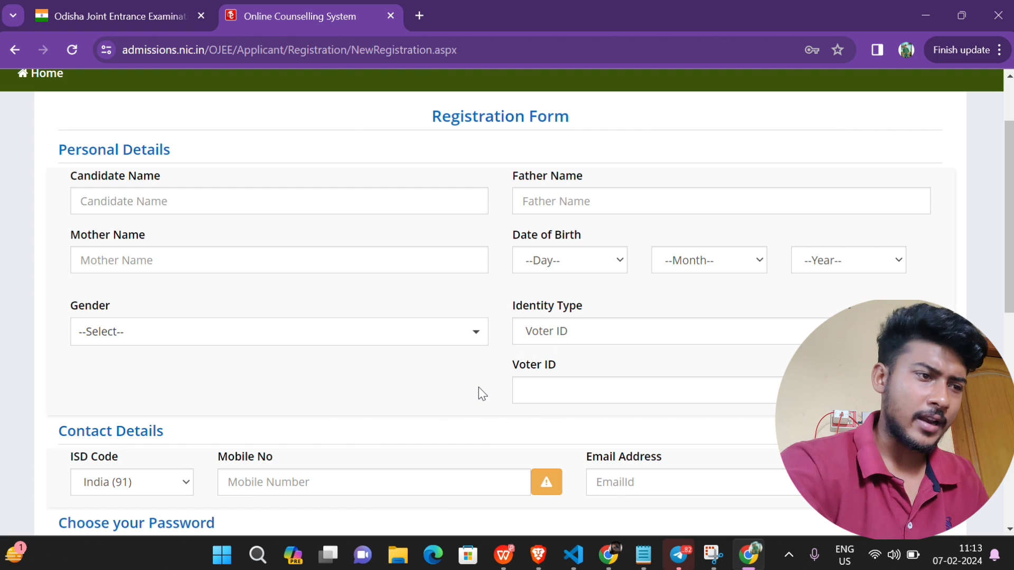
scroll(480, 393, "down", 3)
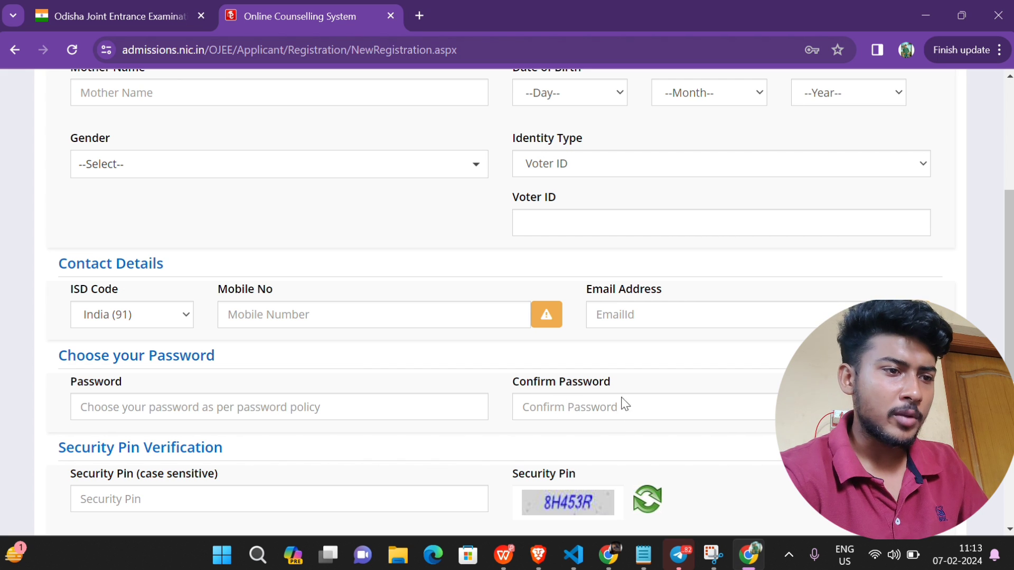
scroll(516, 429, "down", 2)
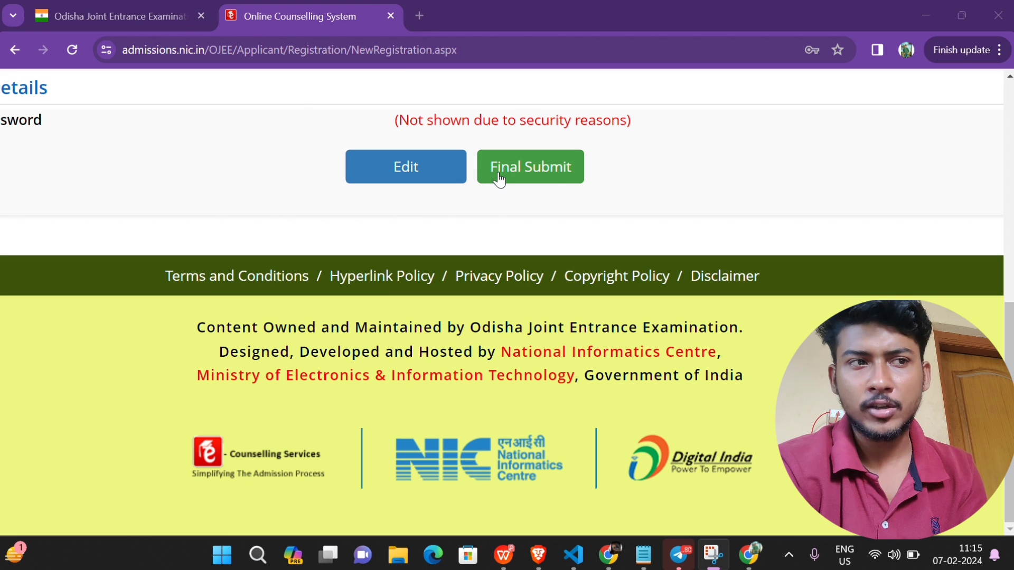
Step: Highlight the '(Not shown due to security reasons)' password note on the preview page
left_click_drag(391, 121, 647, 133)
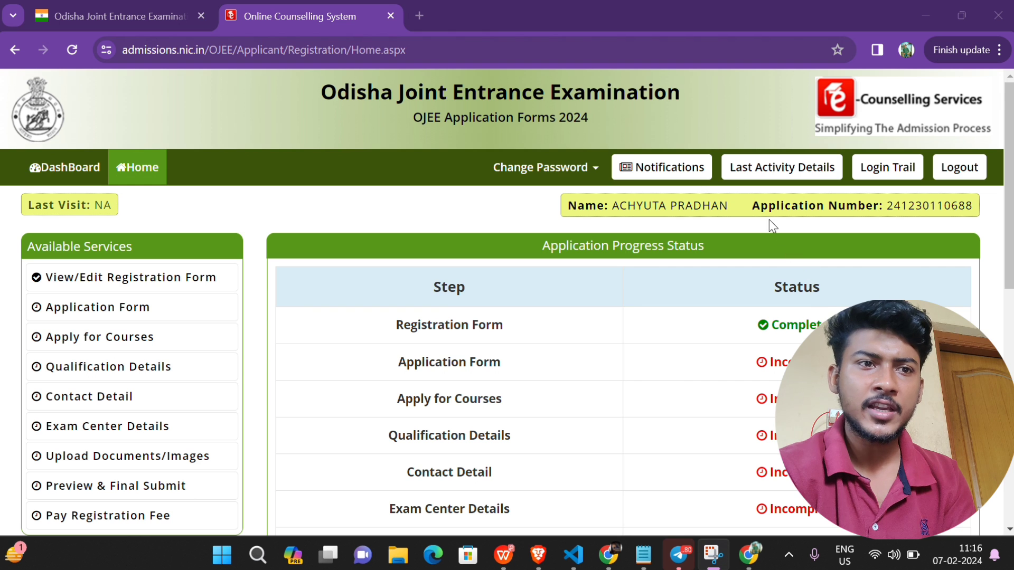
Step: Highlight the candidate name and Application Number in the info bar and capture the screen
left_click_drag(751, 205, 976, 207)
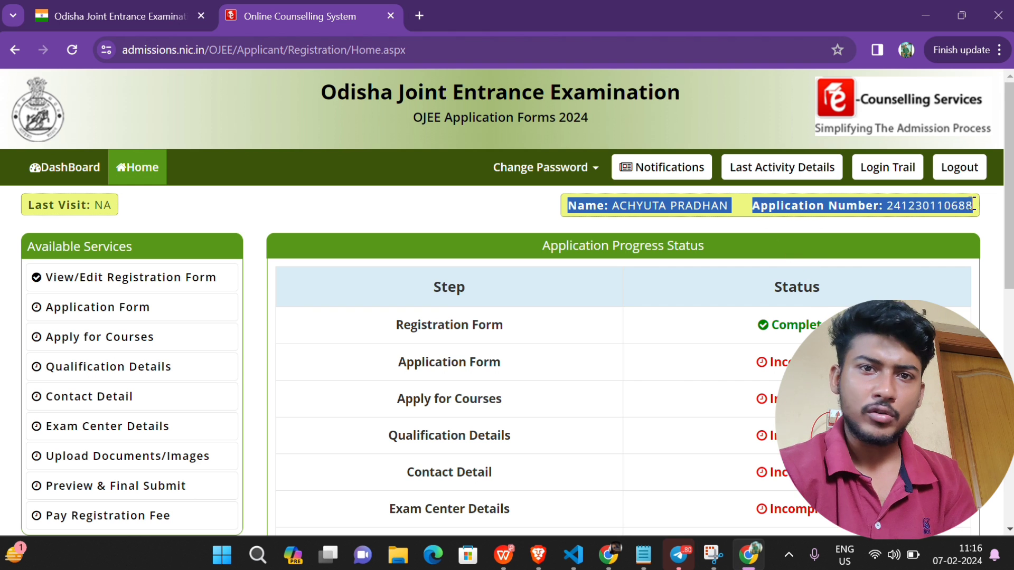
left_click(978, 207)
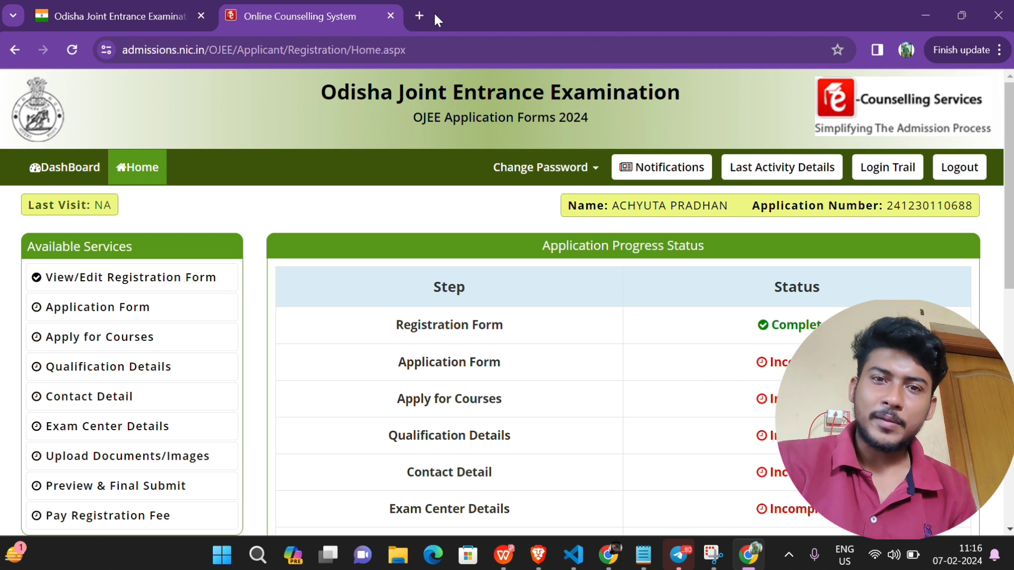
left_click(423, 21)
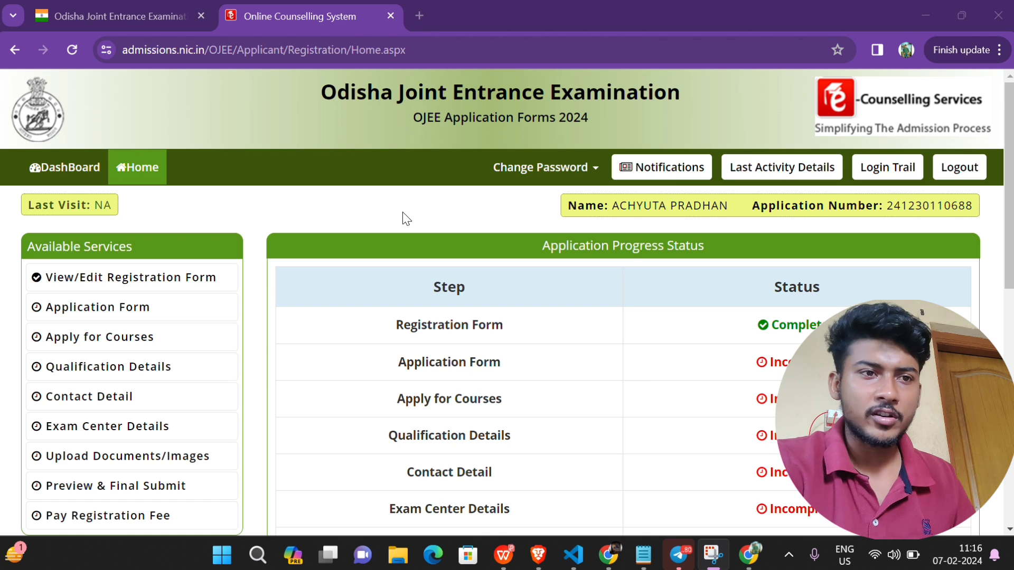
Step: Scroll through the Application Progress Status table showing Registration Form completed
scroll(453, 321, "down", 5)
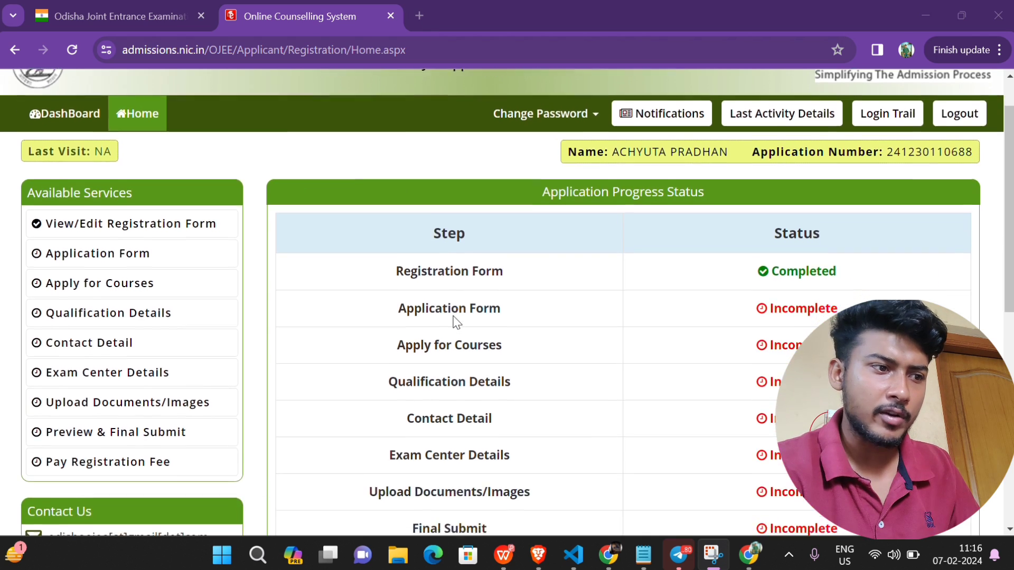
scroll(455, 322, "up", 1)
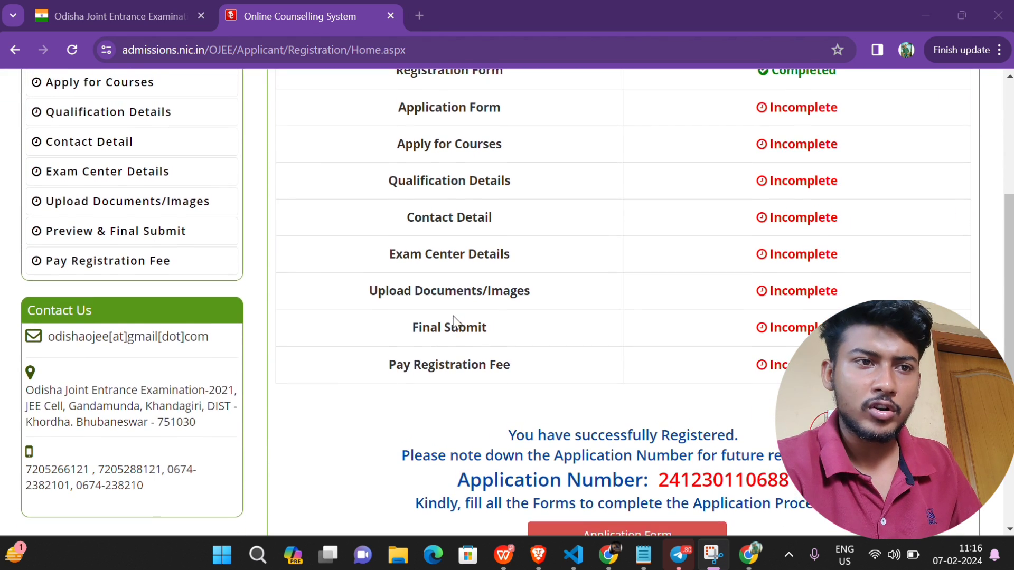
scroll(456, 321, "down", 2)
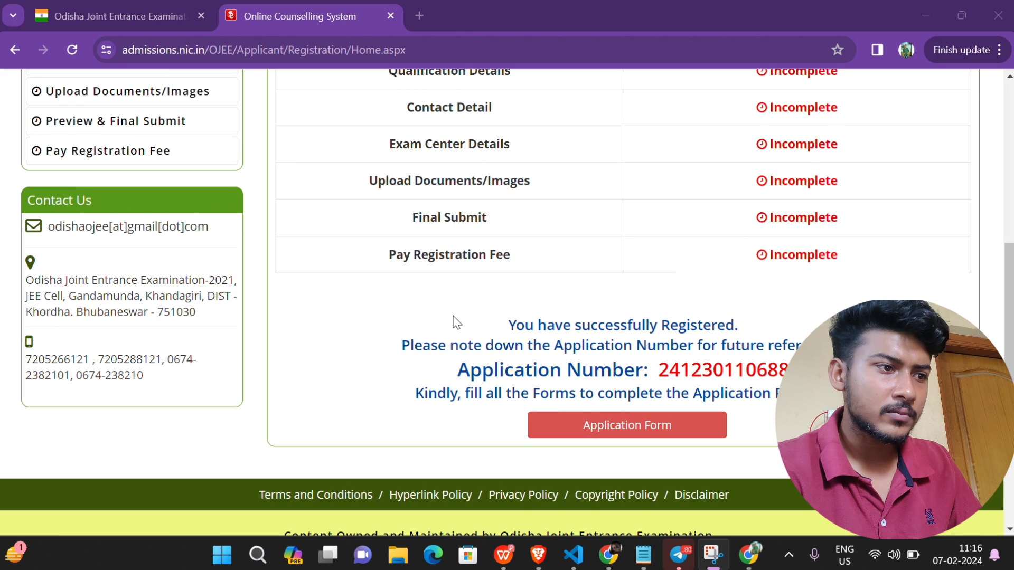
scroll(456, 322, "up", 6)
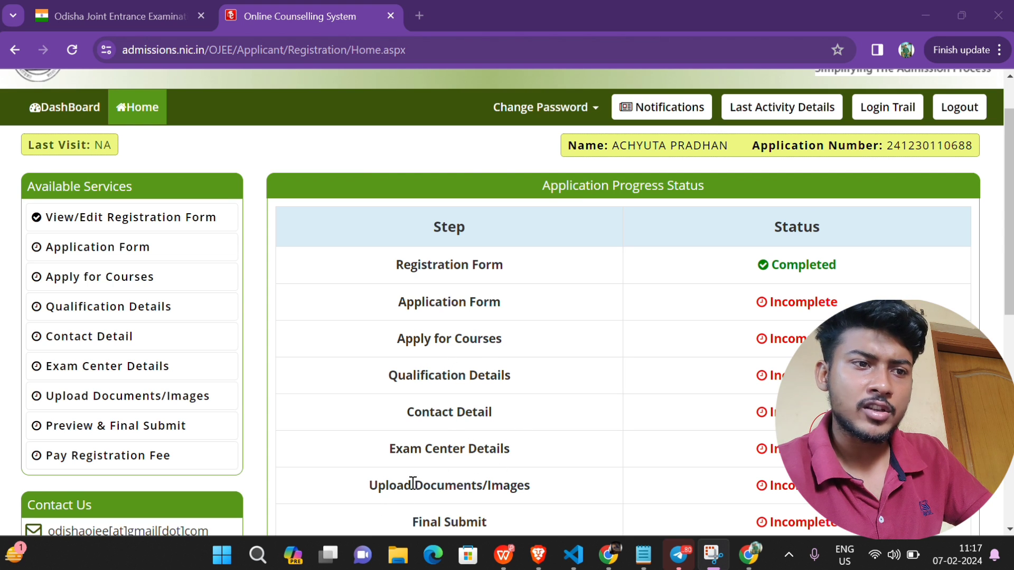
scroll(457, 514, "down", 1)
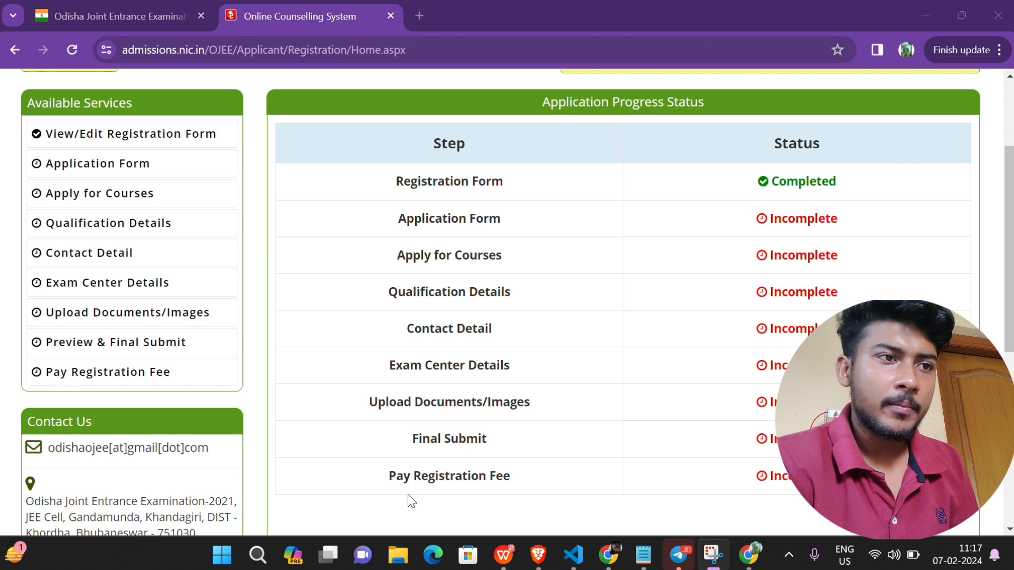
Step: Review the Domicile choices, set Person with Disability to Yes, and leave Ex-Servicemen unchanged
left_click(757, 227)
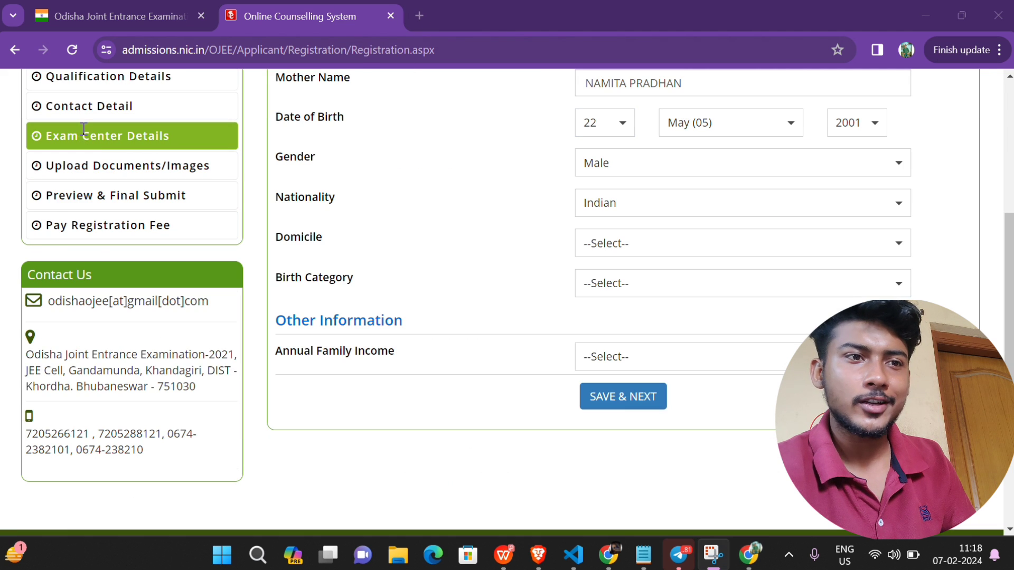
scroll(96, 150, "up", 1)
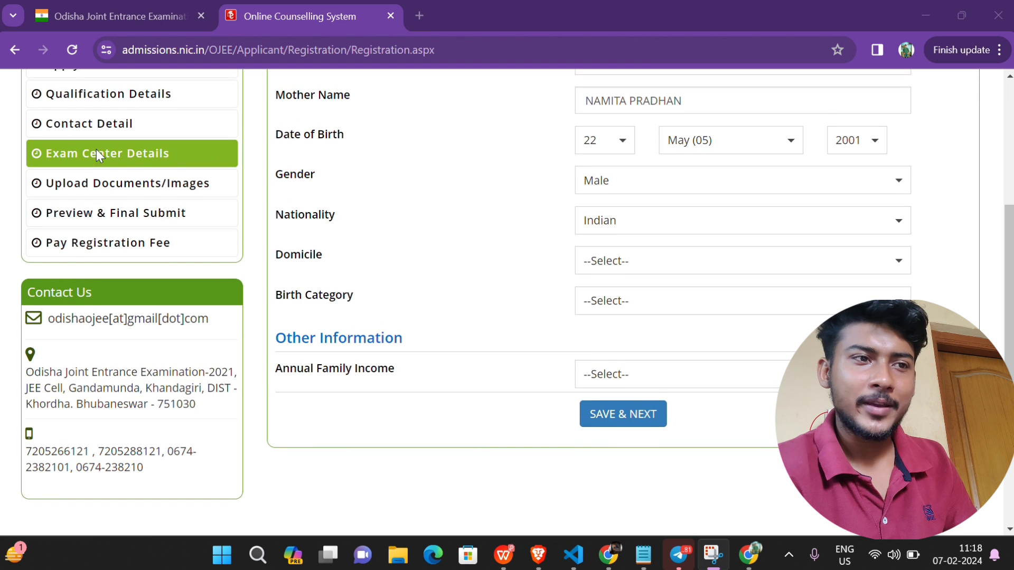
scroll(96, 149, "down", 2)
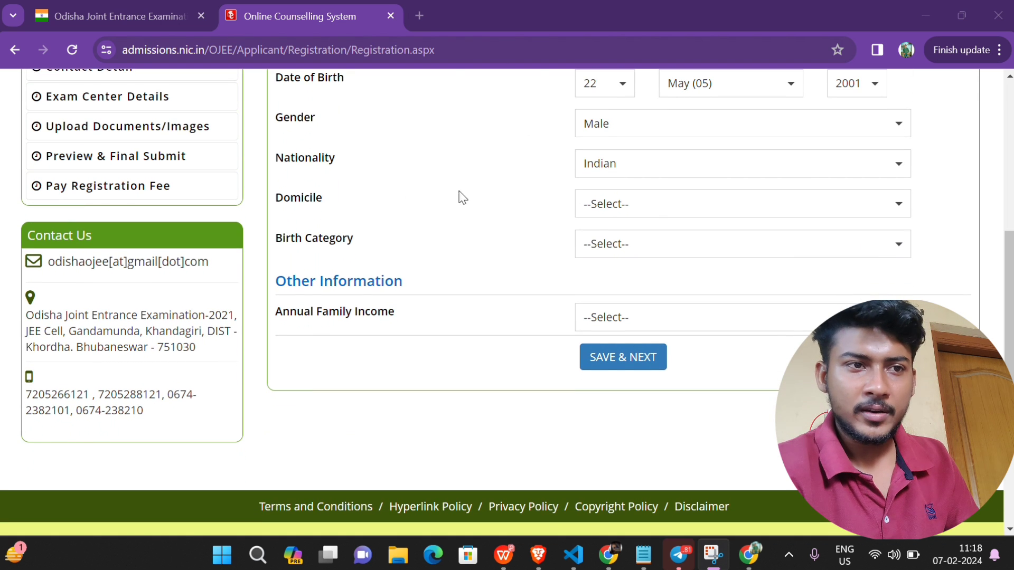
left_click(664, 206)
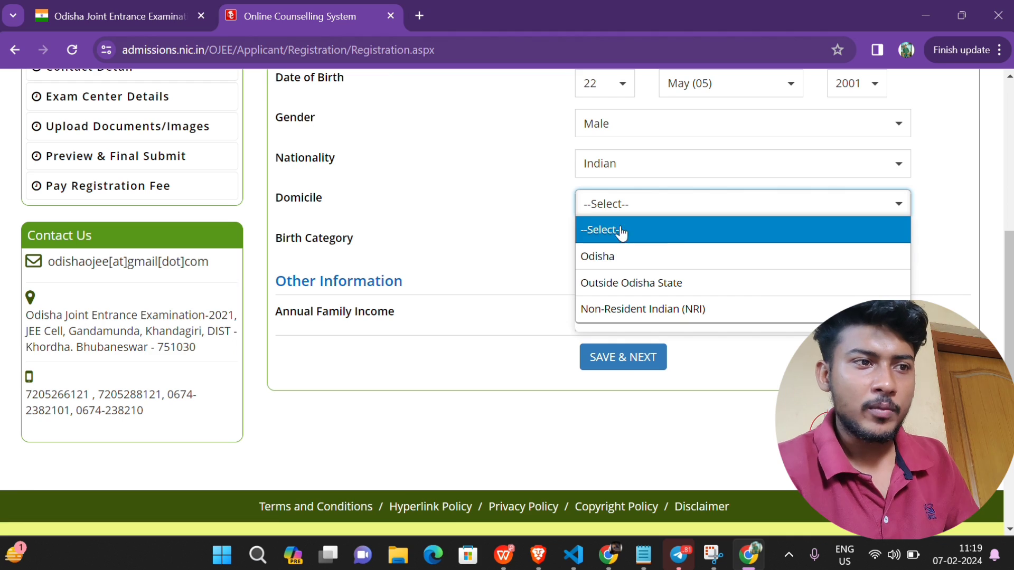
left_click(477, 361)
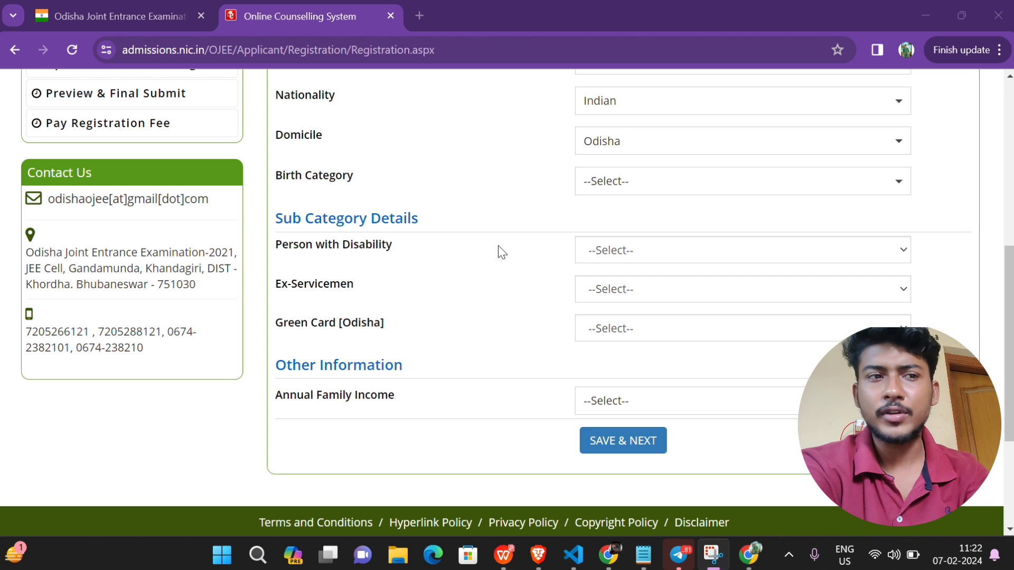
left_click(642, 253)
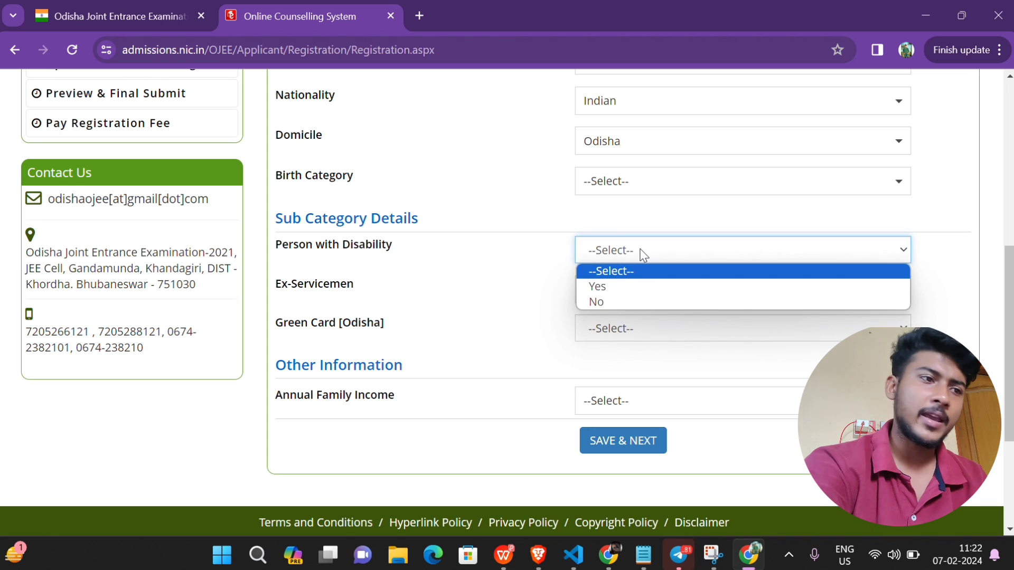
left_click(614, 288)
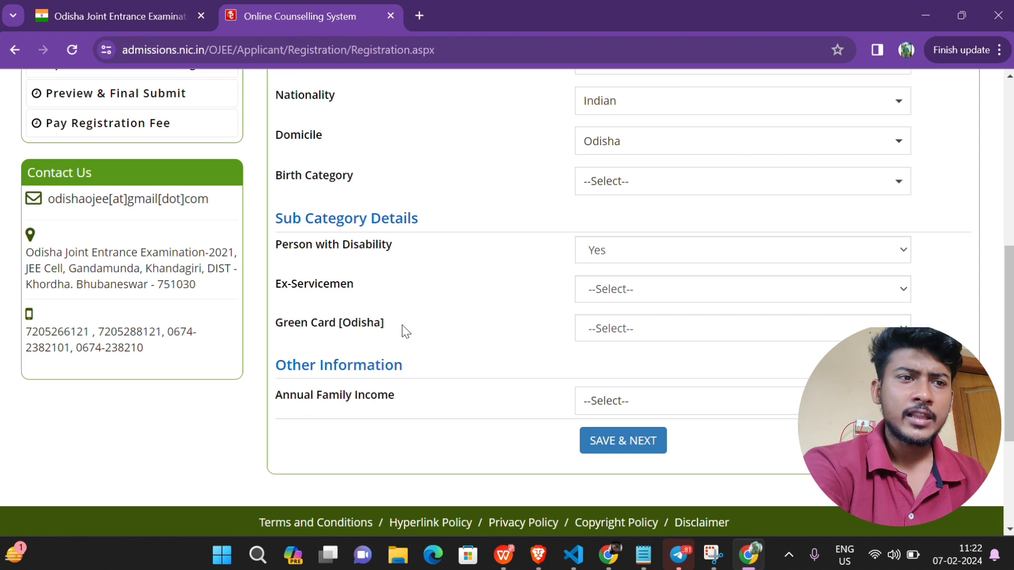
left_click(674, 297)
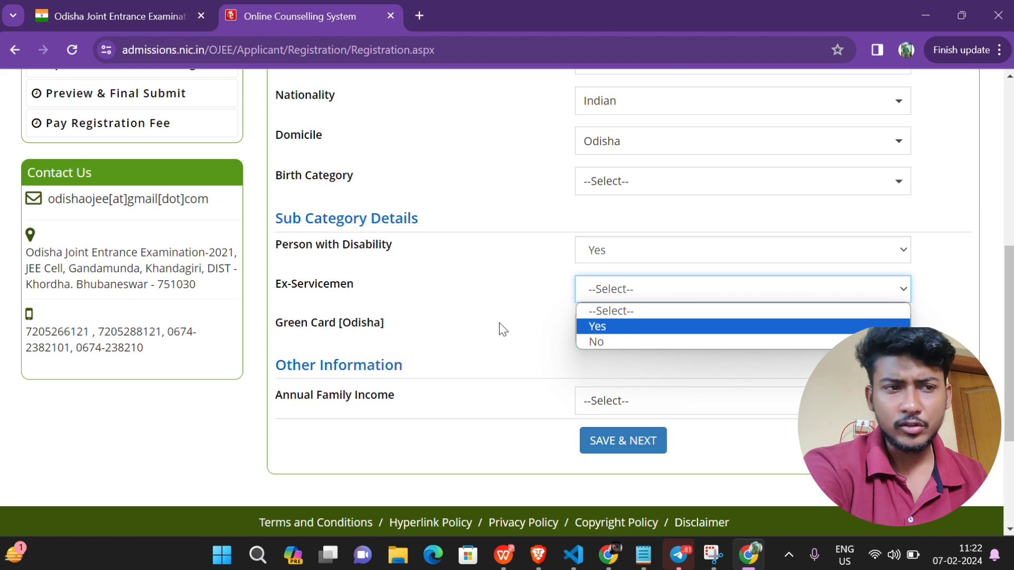
left_click(493, 380)
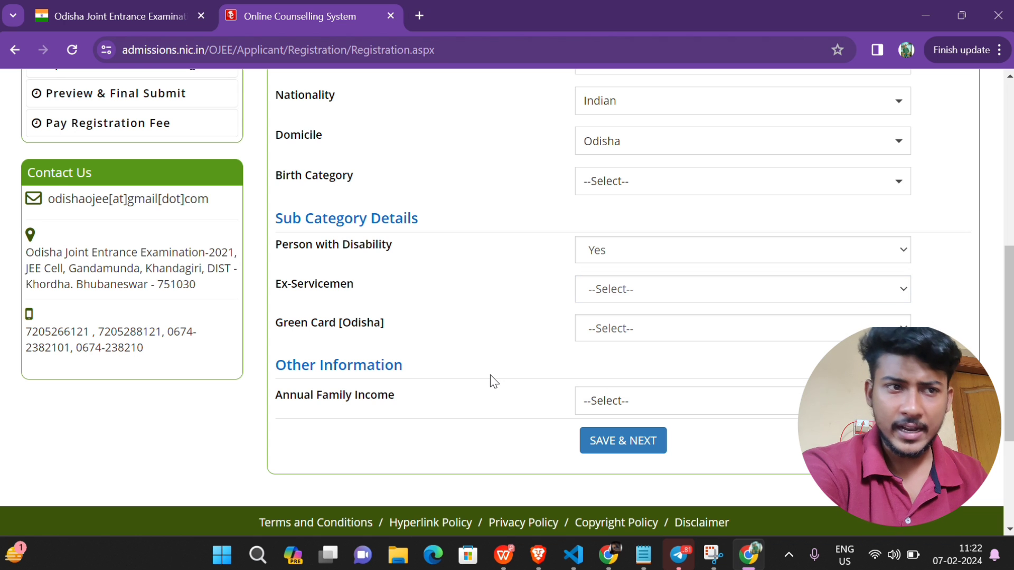
Step: Check Birth Category General and set Annual Family Income to 'Less or Equals to 8 Lakhs'
left_click(692, 188)
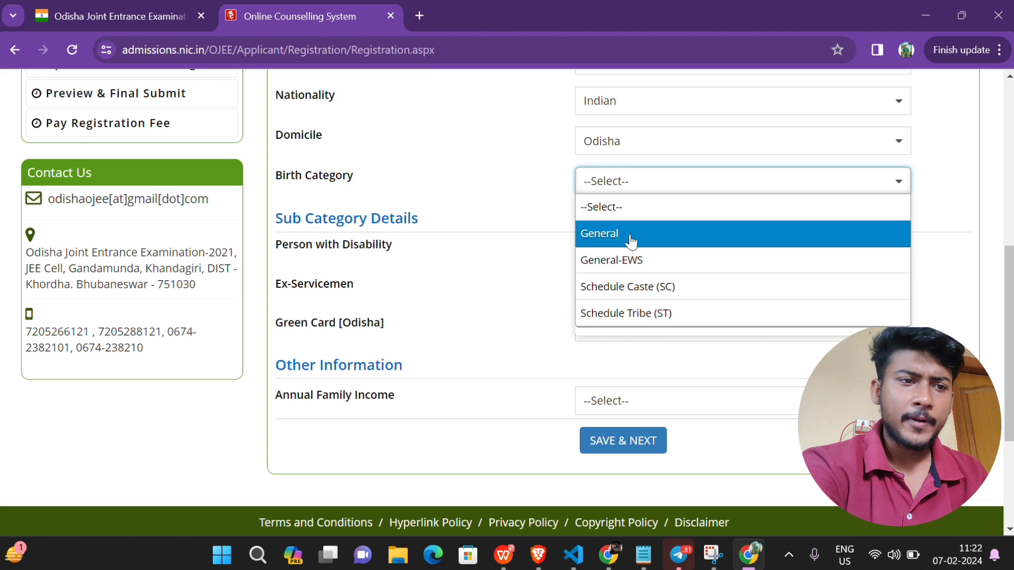
left_click(507, 206)
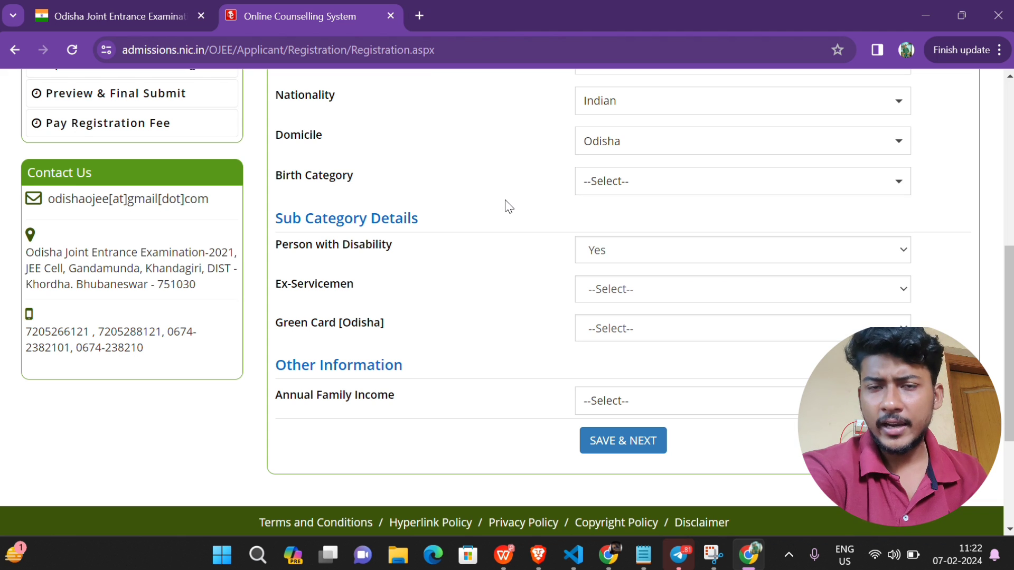
left_click(607, 410)
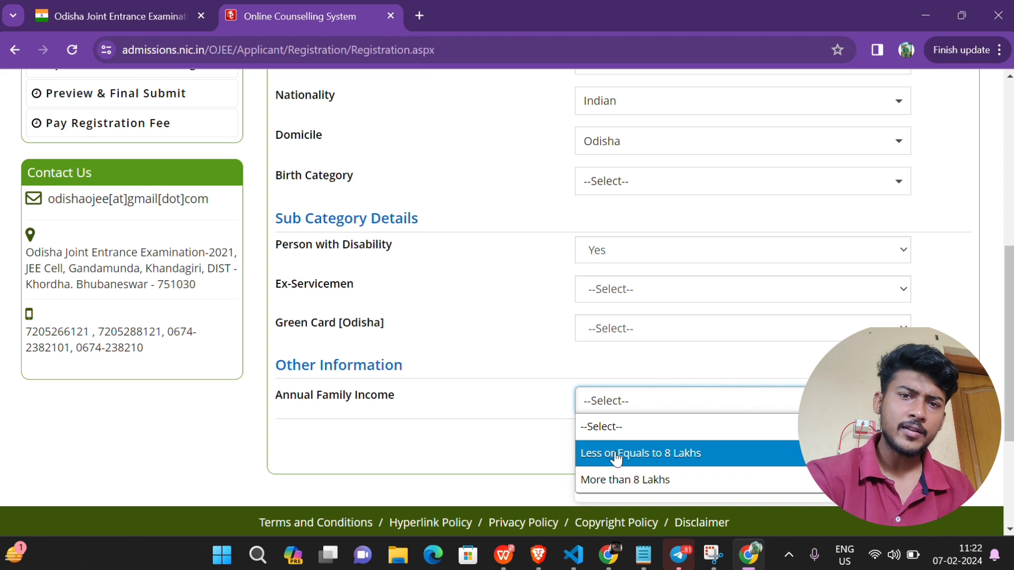
left_click(511, 323)
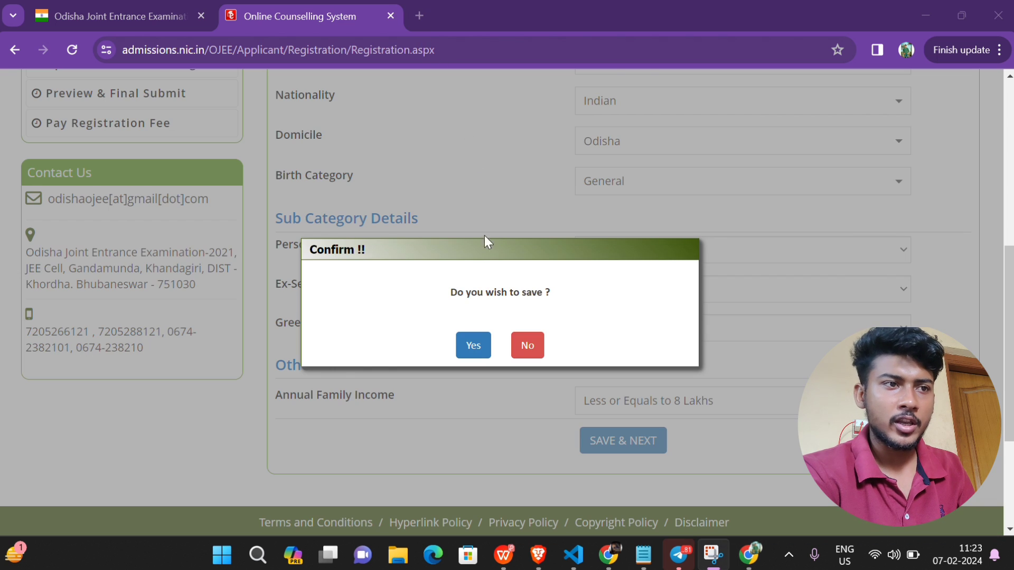
Step: Answer Yes in the Confirm dialog to save the details and open Apply for Courses
left_click(483, 344)
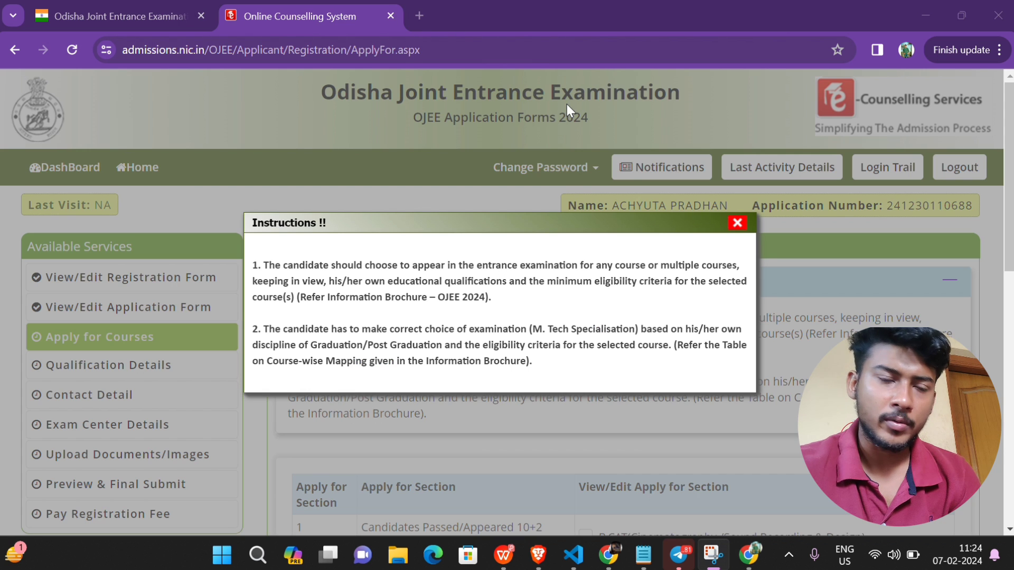
Step: Dismiss the instructions and tick both B.CAT courses, Integrated MBA and B.Pharmacy
left_click(737, 224)
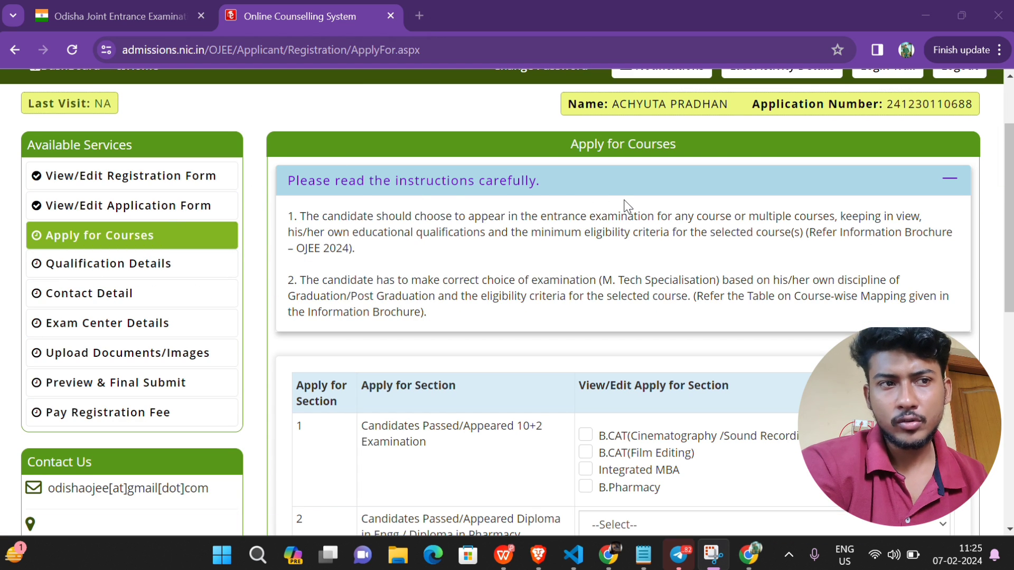
scroll(627, 206, "down", 5)
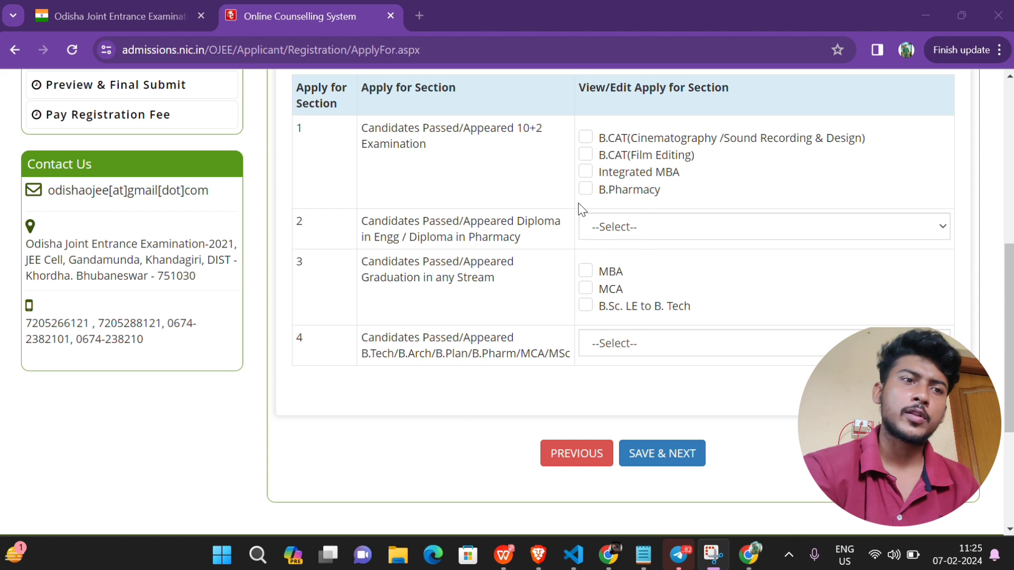
left_click(585, 137)
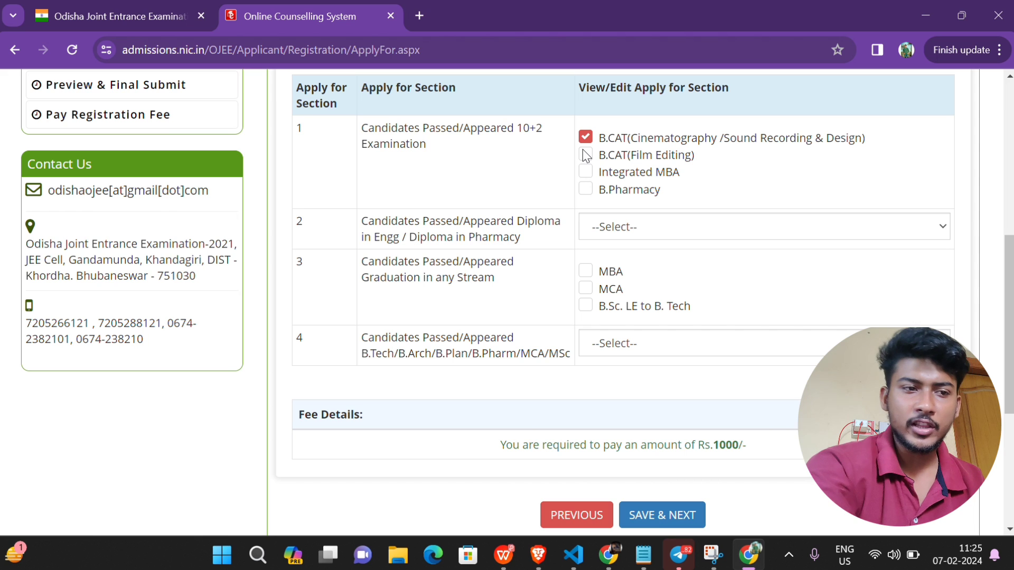
left_click(585, 154)
left_click(586, 171)
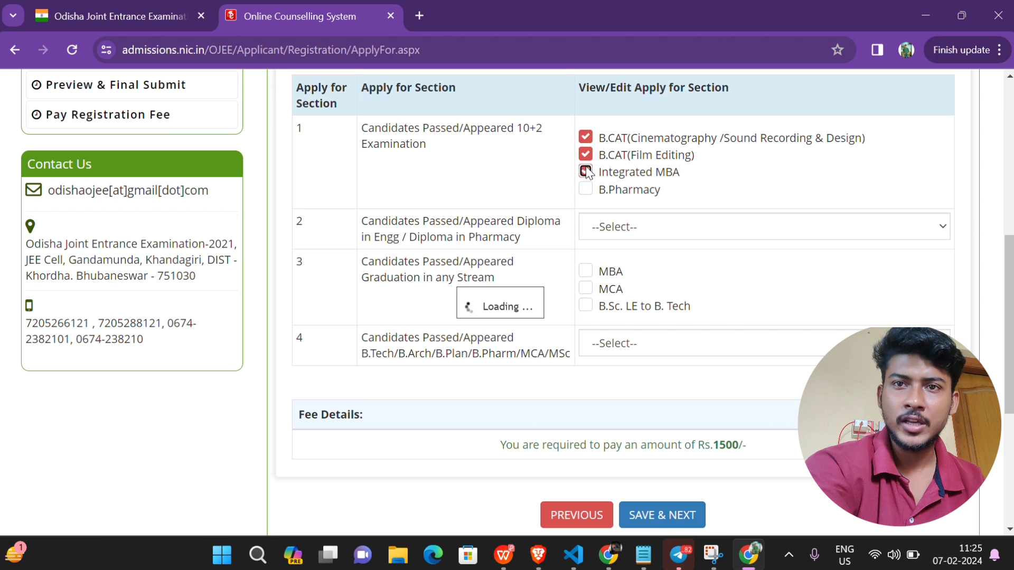
left_click(585, 189)
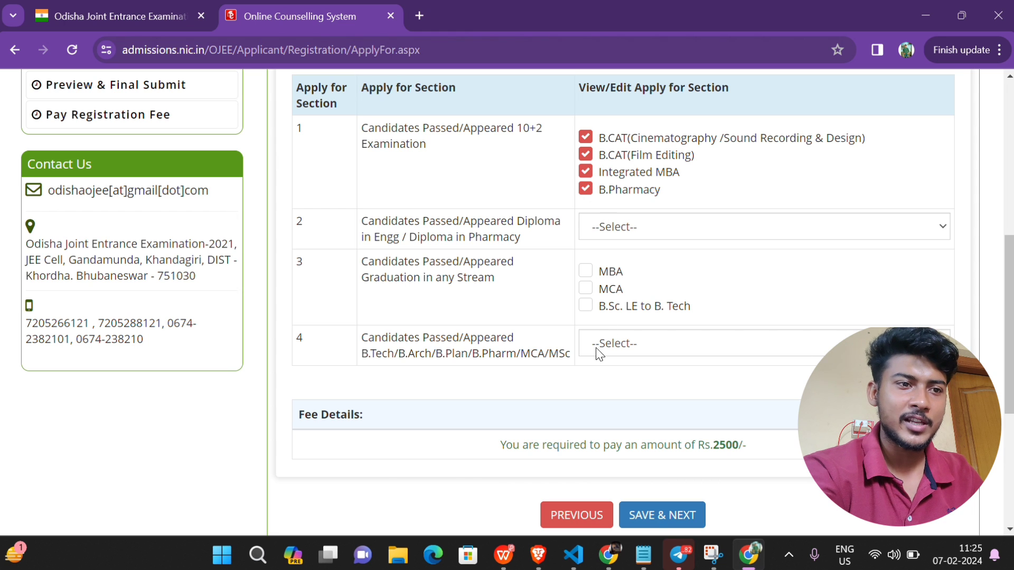
left_click_drag(499, 449, 747, 441)
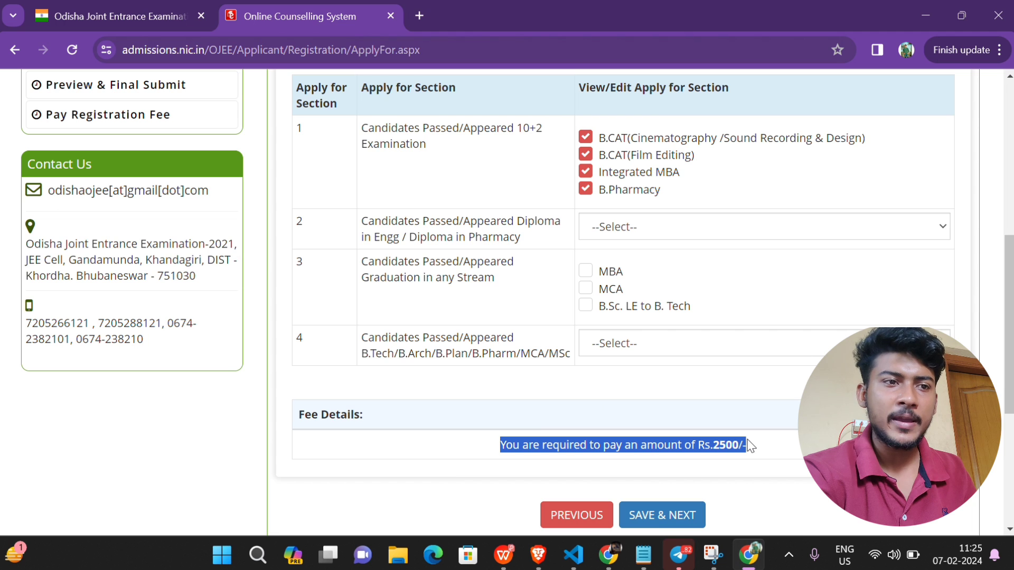
left_click(749, 445)
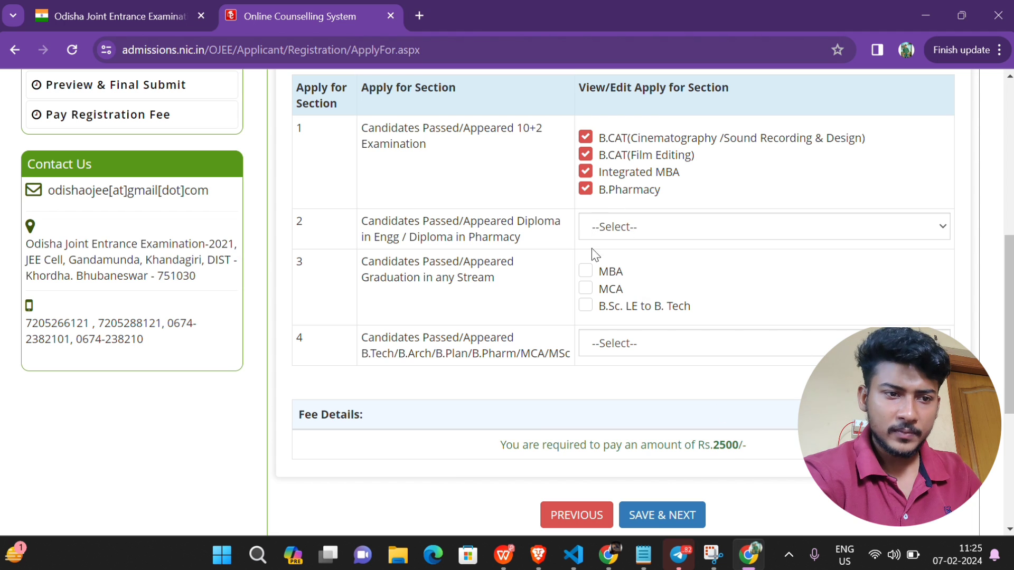
Step: Tick MCA, untick the other four courses, and save the MCA-only choice
left_click(585, 289)
left_click(586, 188)
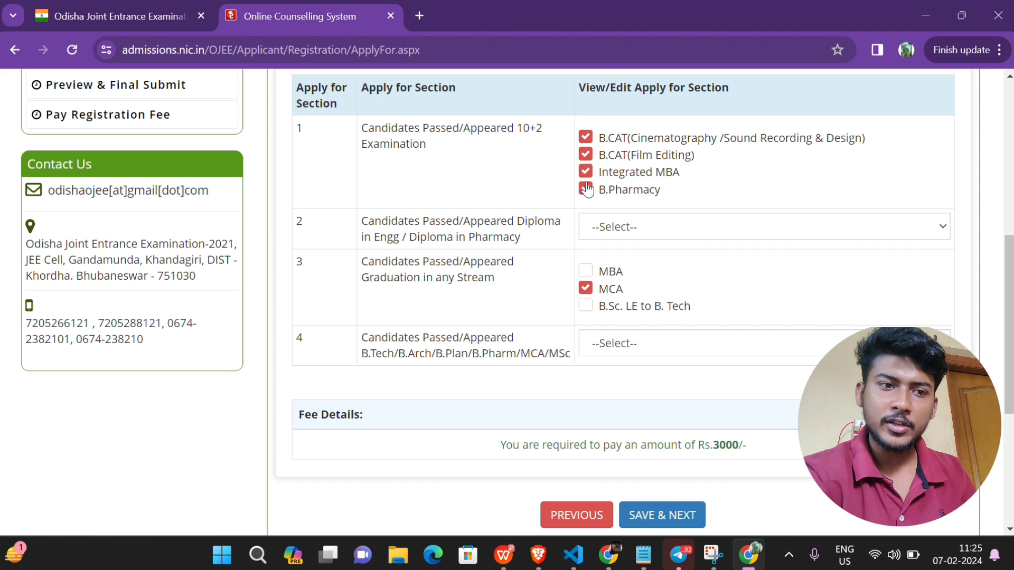
left_click(586, 171)
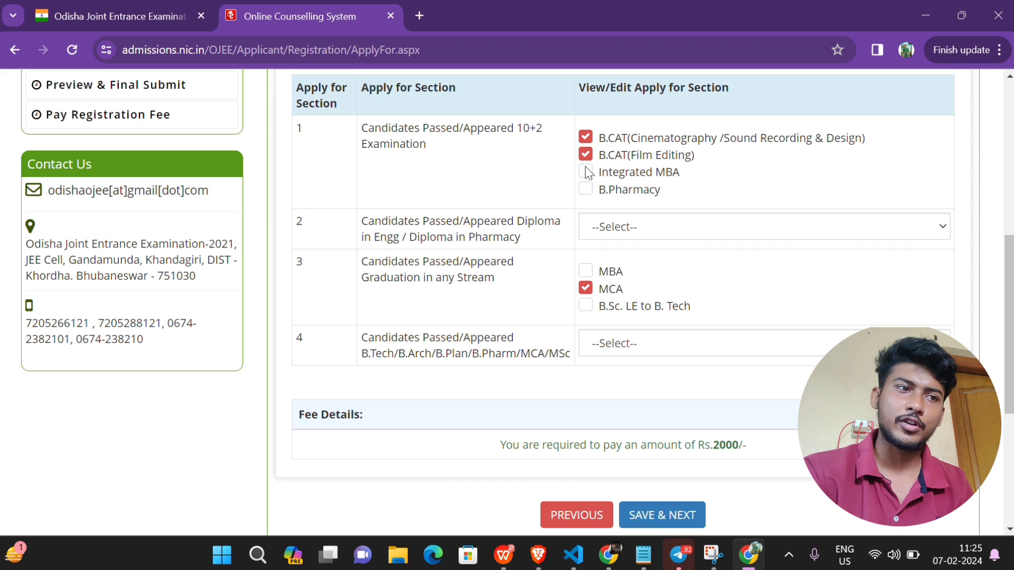
left_click(586, 154)
left_click(585, 137)
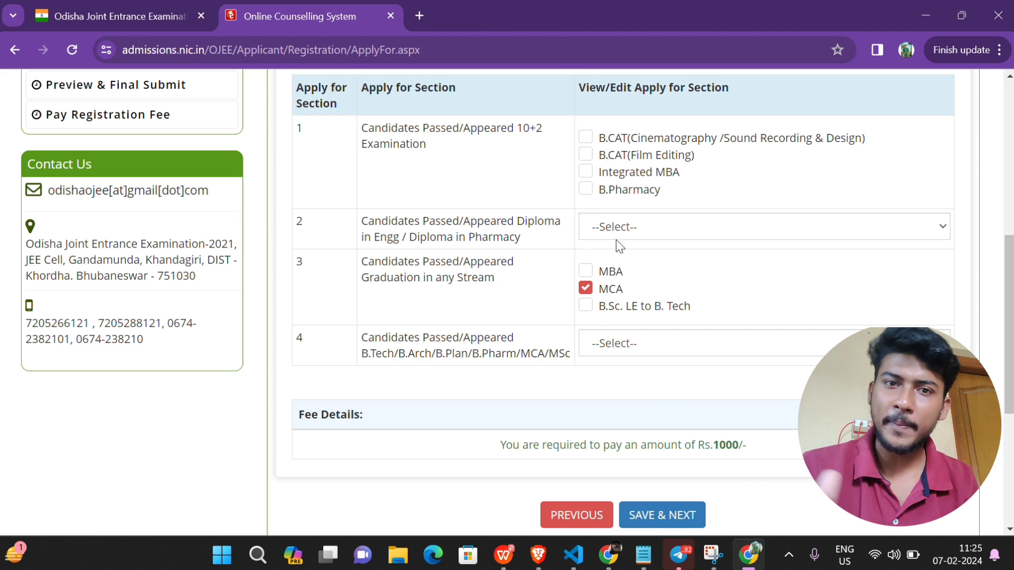
left_click(660, 519)
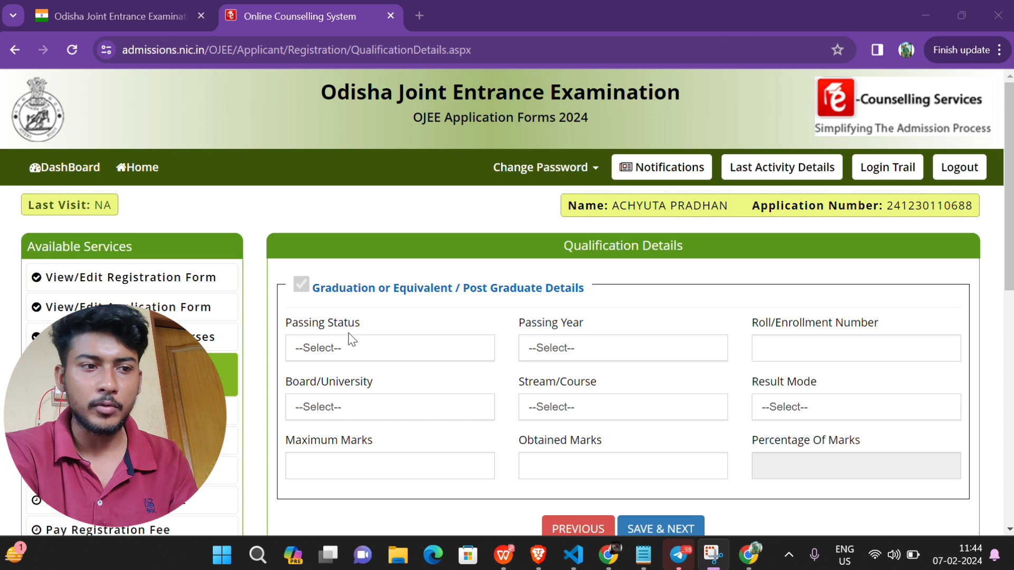
left_click(320, 349)
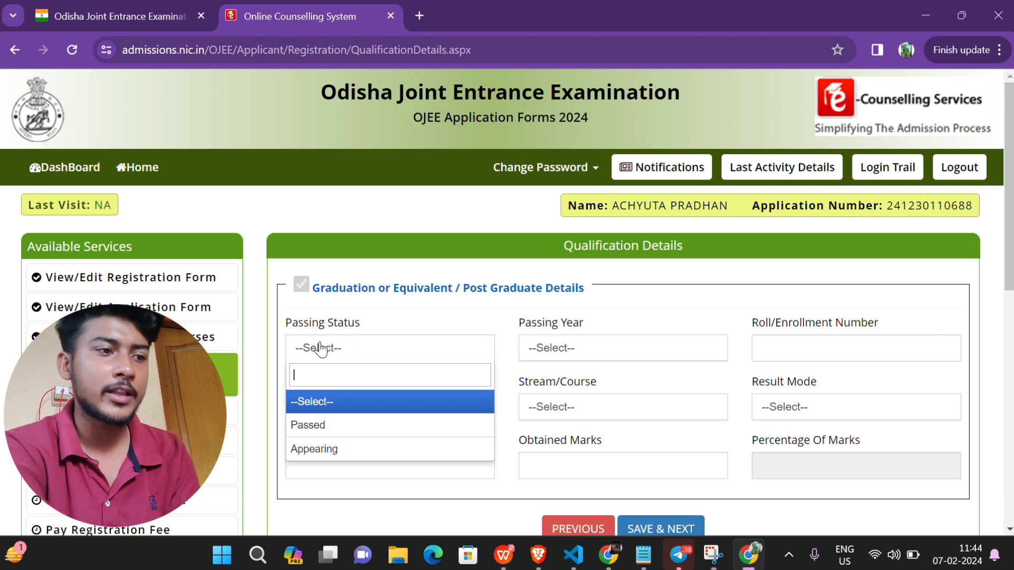
left_click(330, 450)
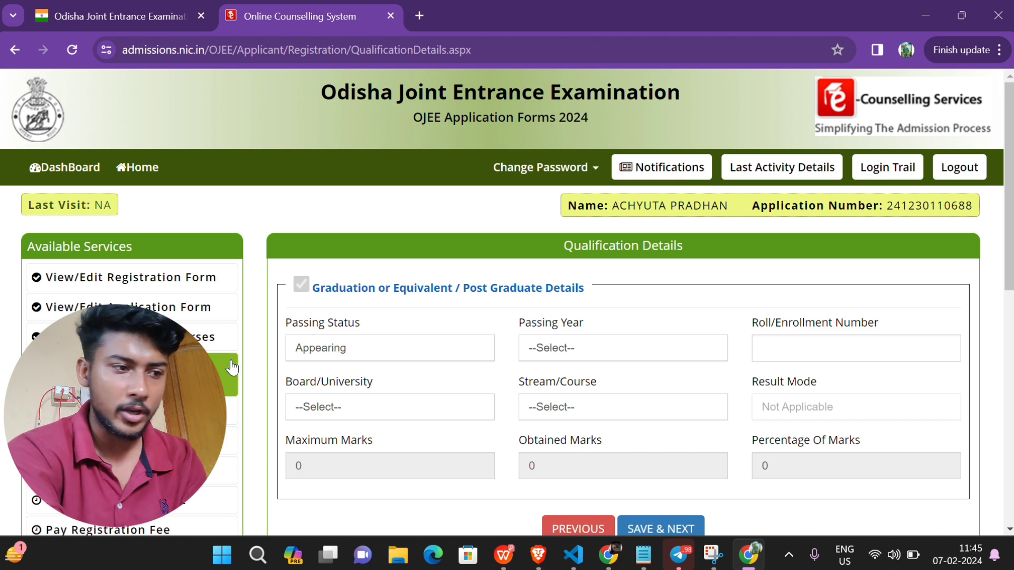
left_click(594, 350)
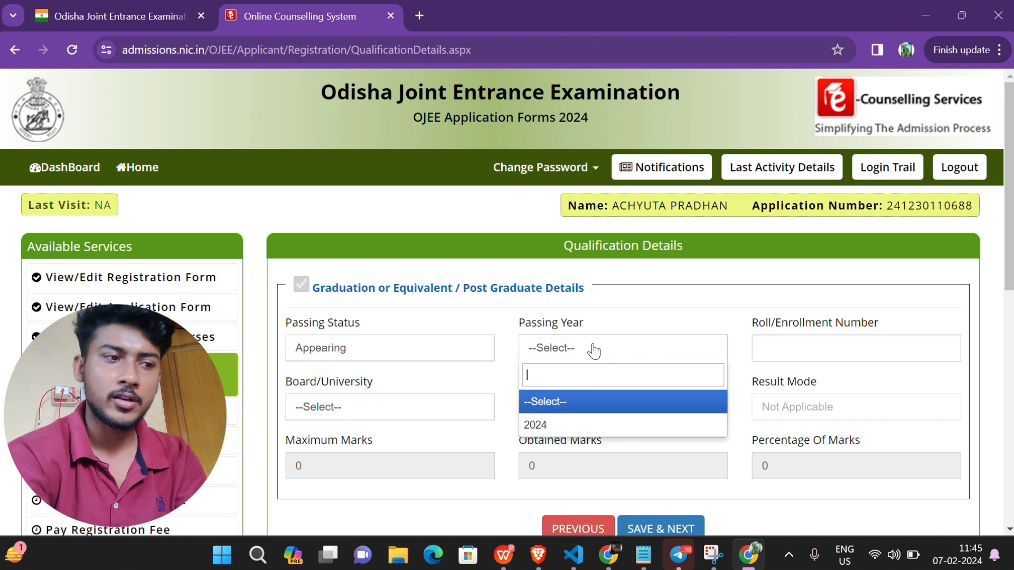
left_click(538, 429)
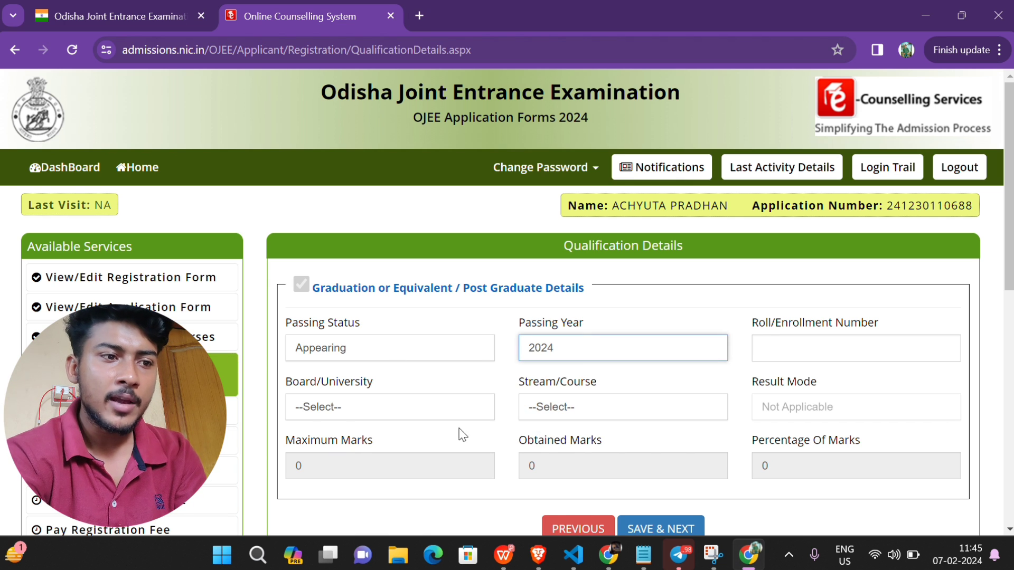
left_click(315, 404)
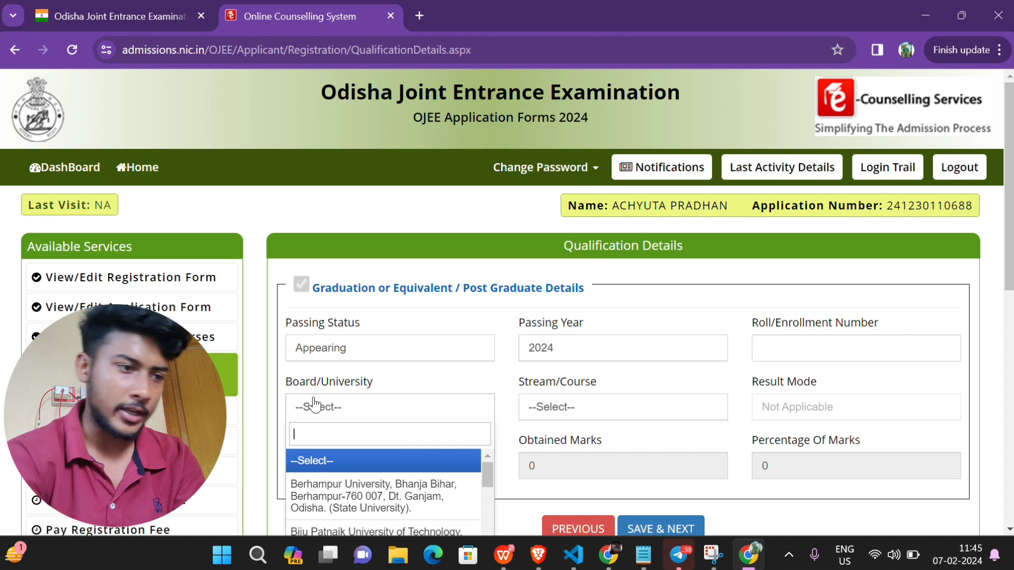
type("utkal")
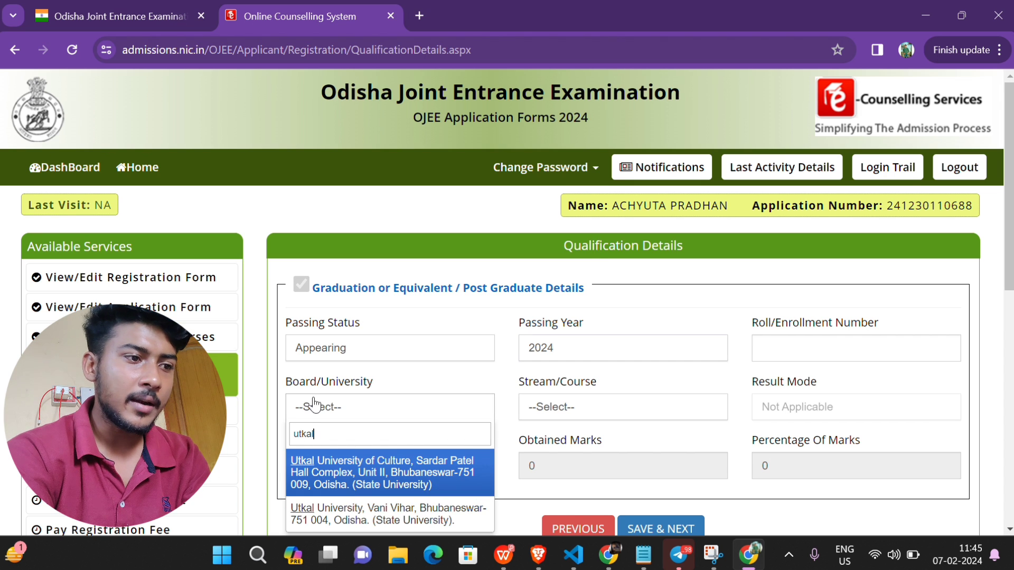
key("Down")
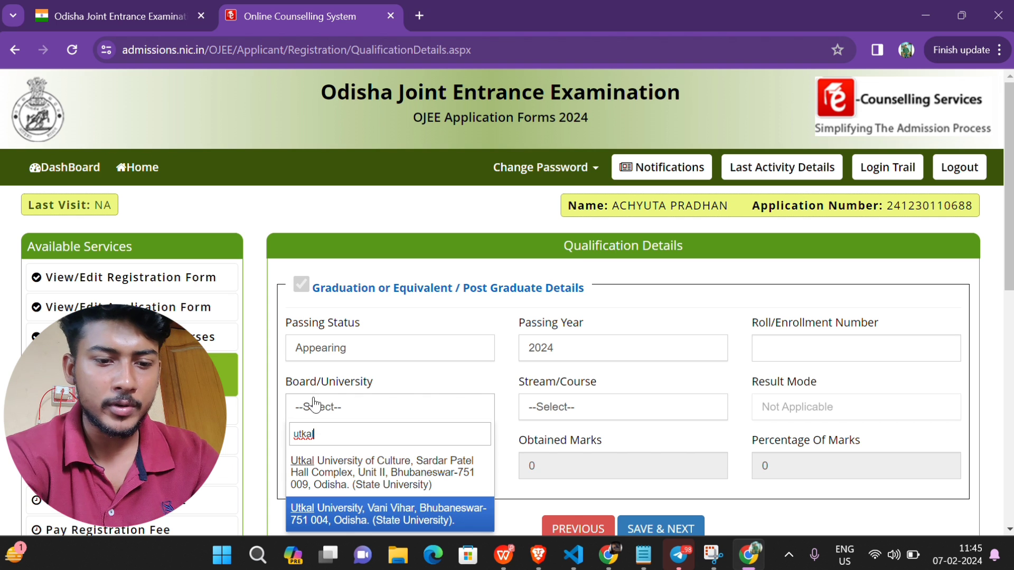
key("Return")
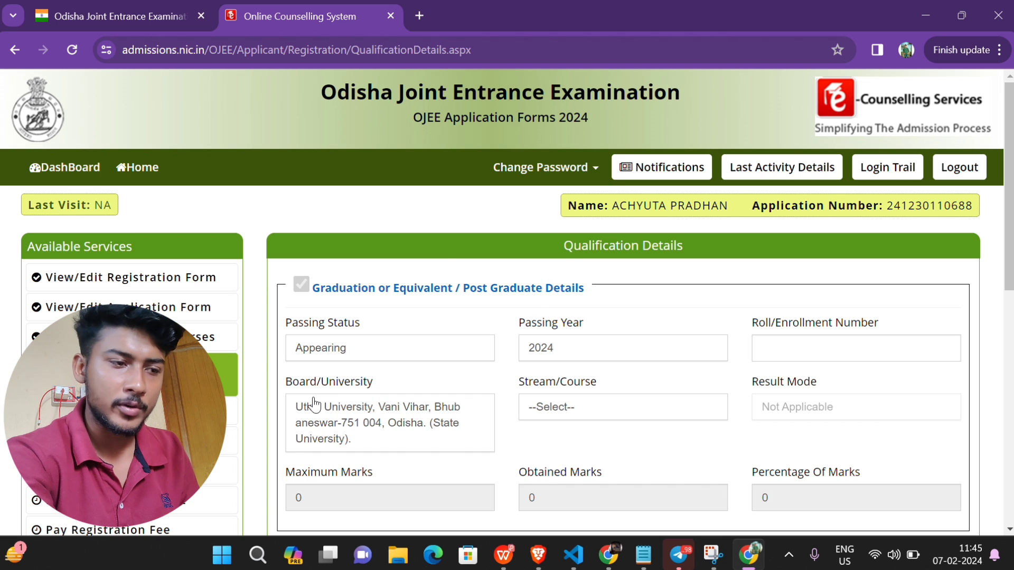
left_click(586, 405)
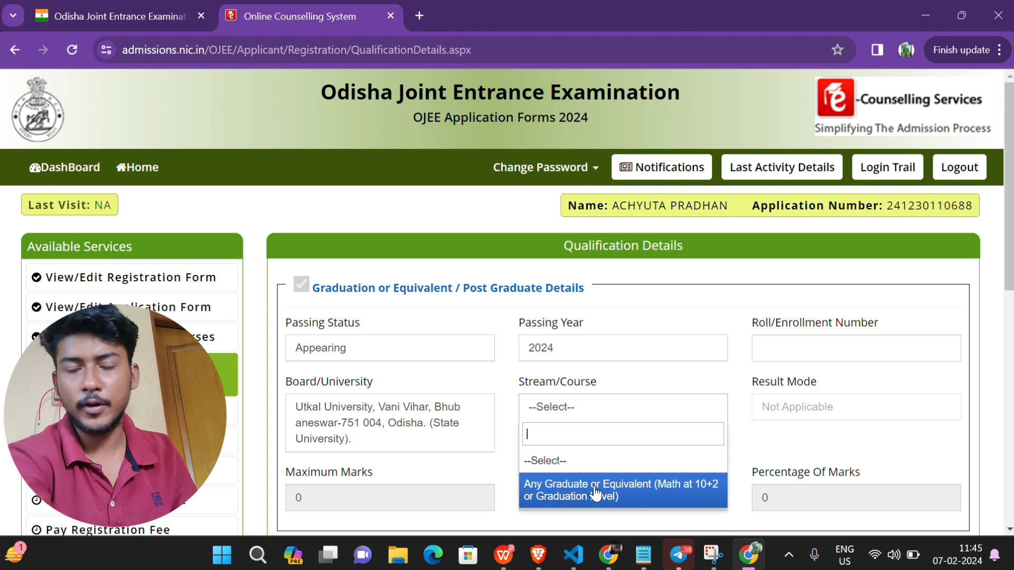
left_click(640, 496)
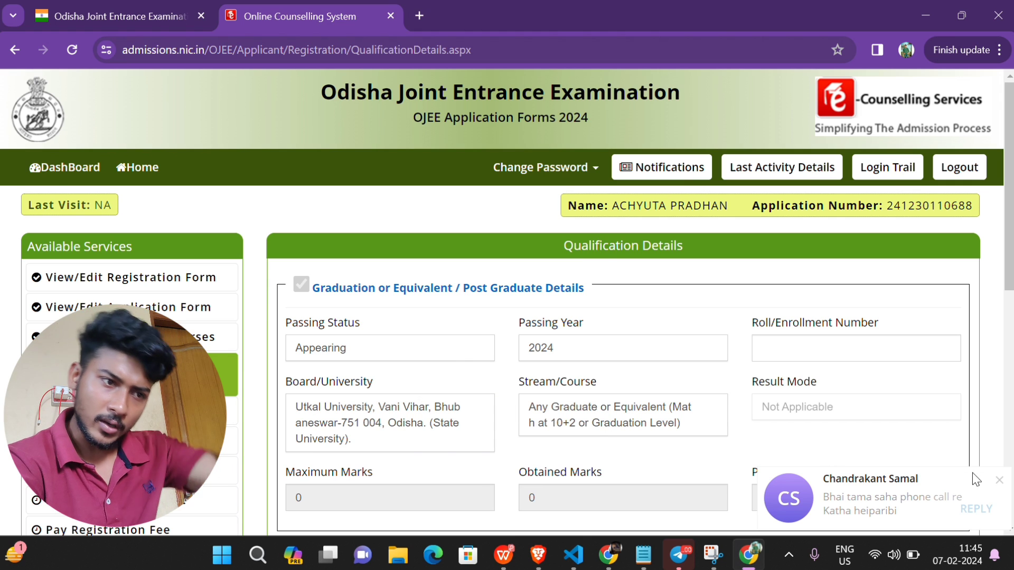
mouse_move(852, 512)
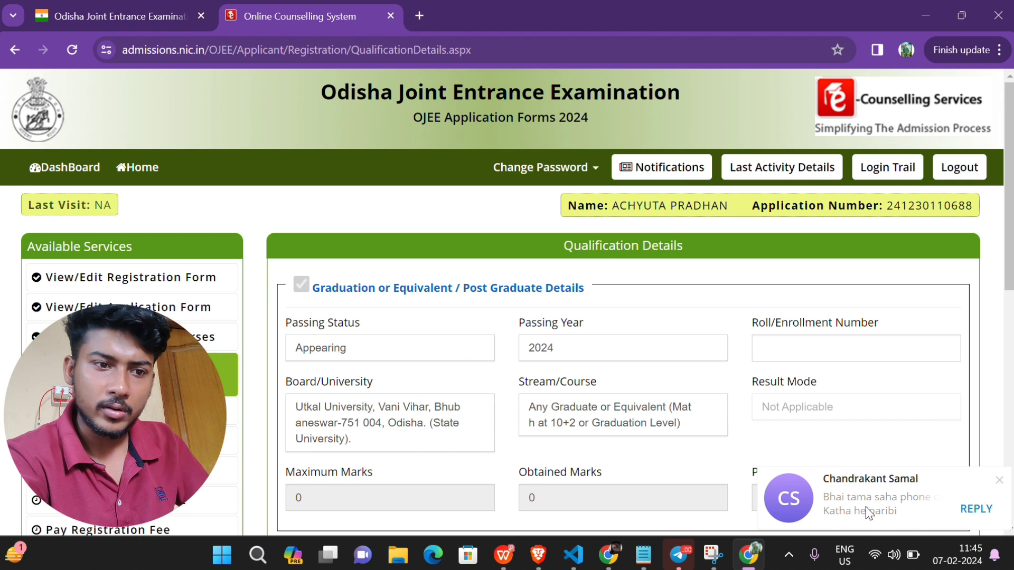
left_click(1000, 482)
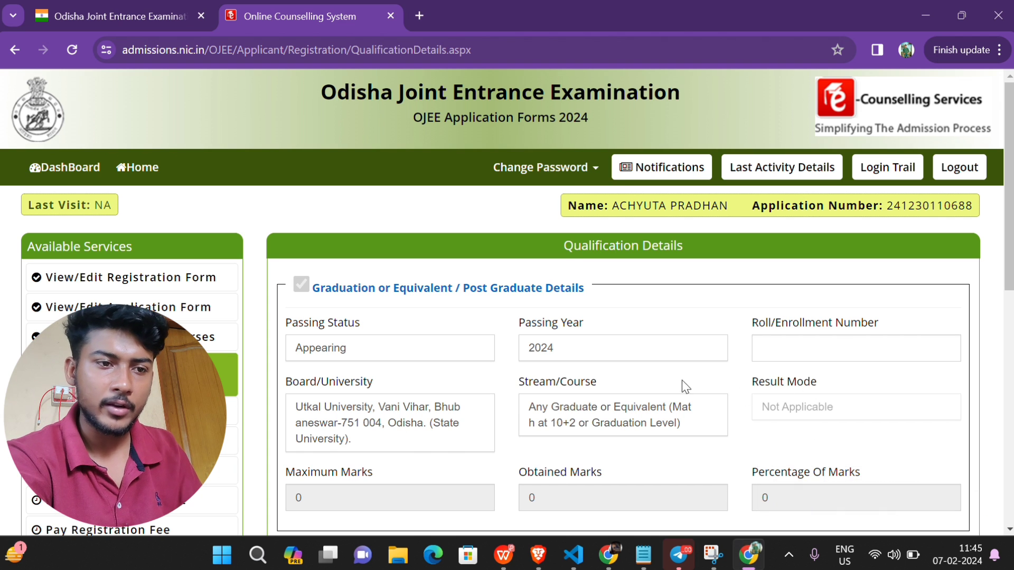
left_click(795, 346)
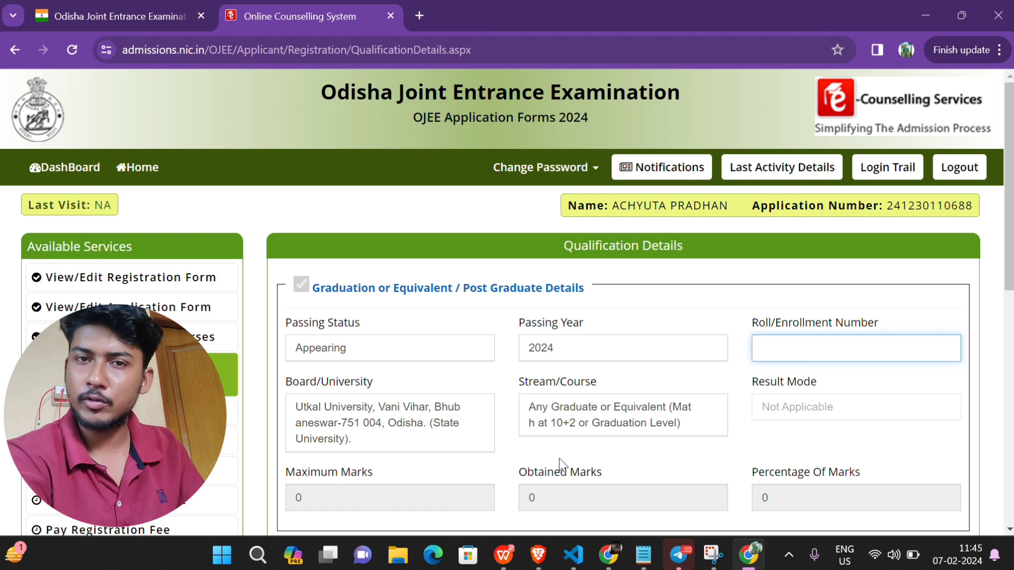
left_click(350, 494)
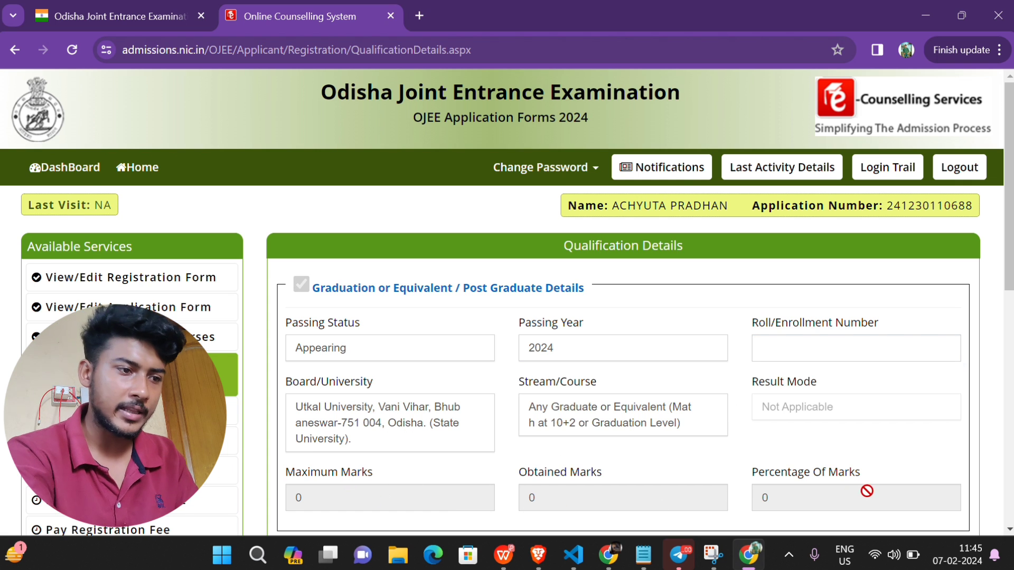
left_click(387, 355)
Step: Mark the graduation as Passed with maximum marks 2600 and obtained marks 1884
left_click(319, 430)
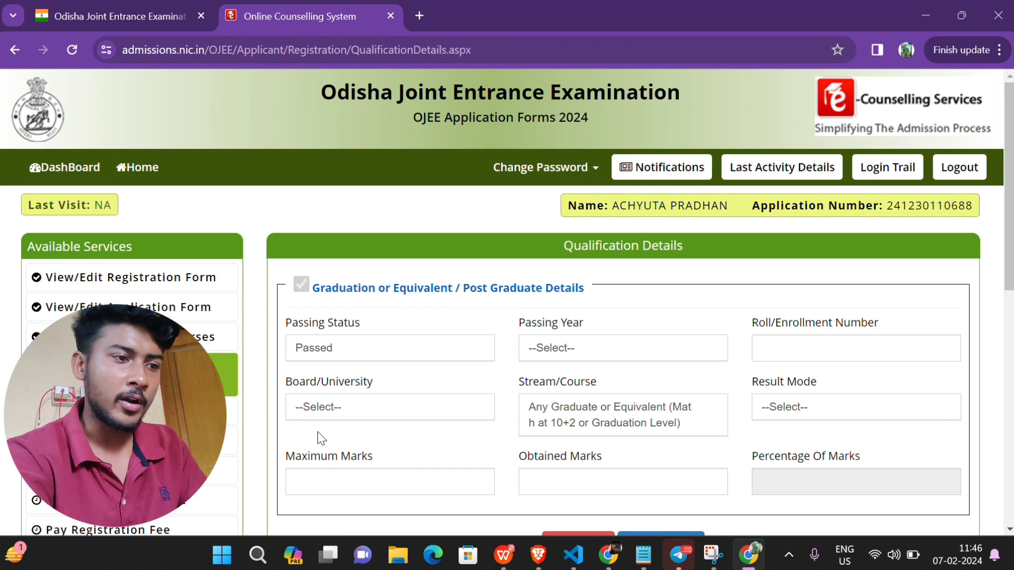
left_click(316, 471)
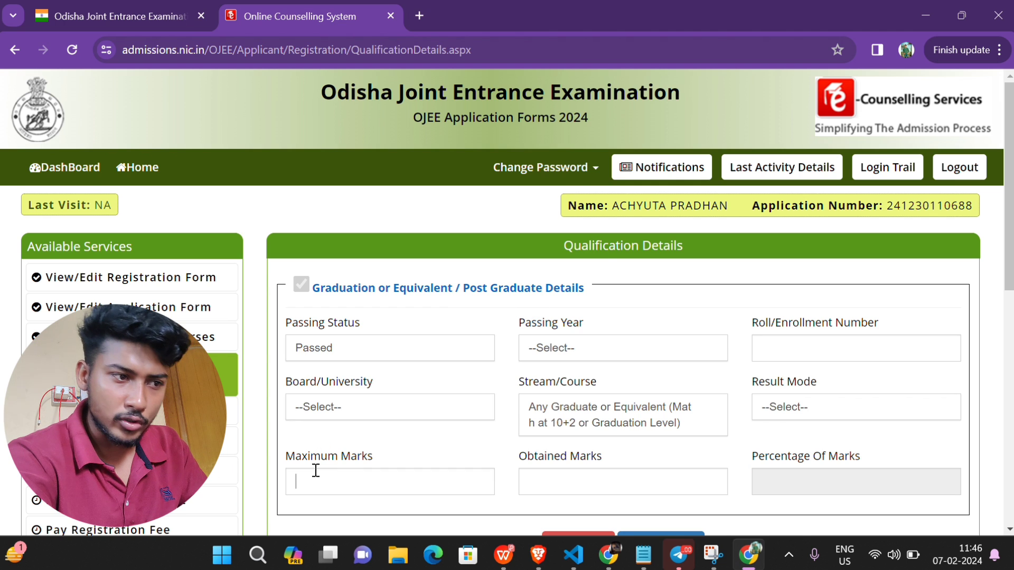
left_click(630, 480)
left_click(748, 488)
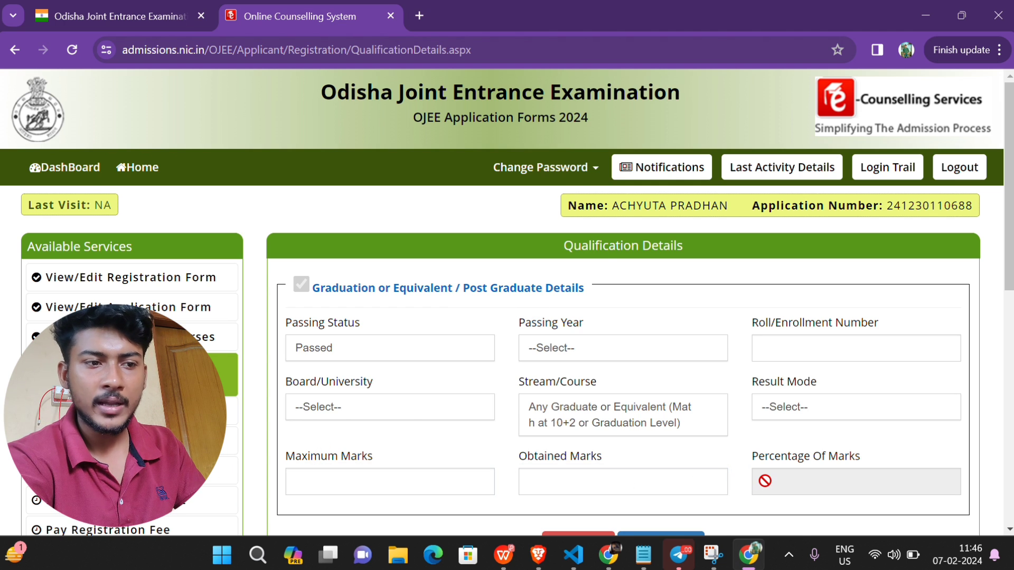
left_click(362, 476)
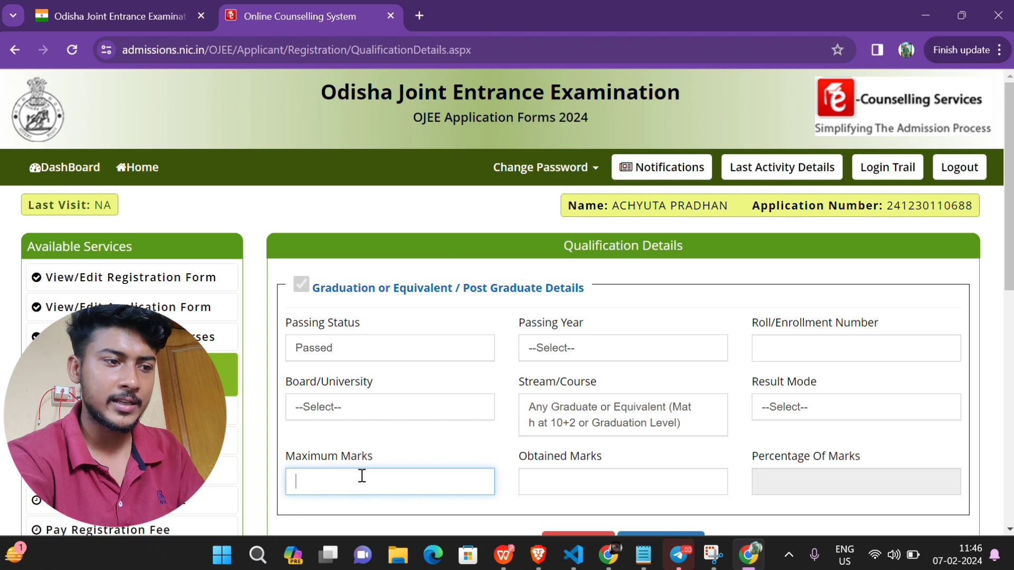
type("2600")
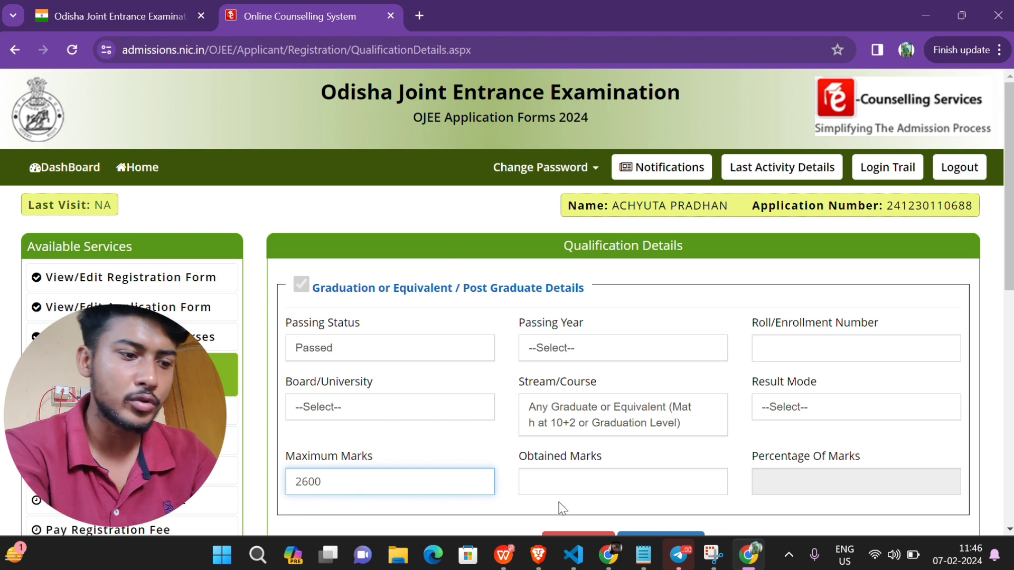
left_click(577, 486)
type("18")
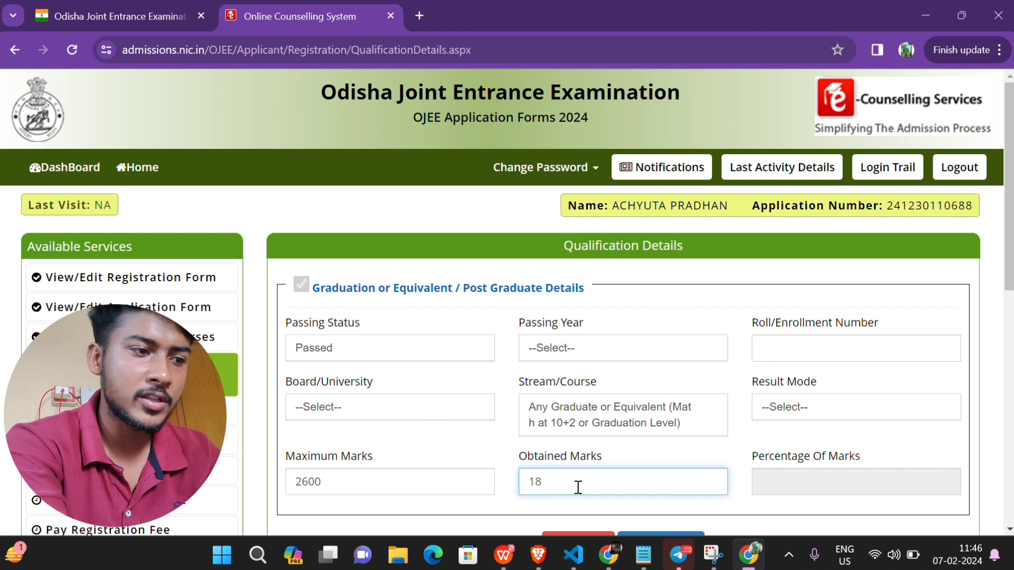
type("84")
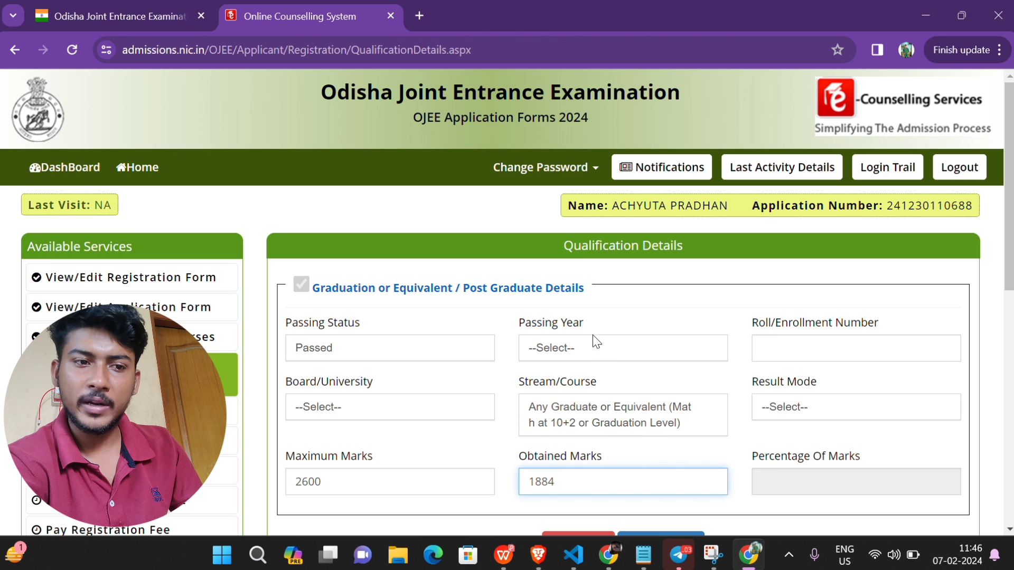
Step: Set passing year 2023 and Percentage result mode, edit the obtained marks, and review stream and board
left_click(588, 349)
left_click(570, 426)
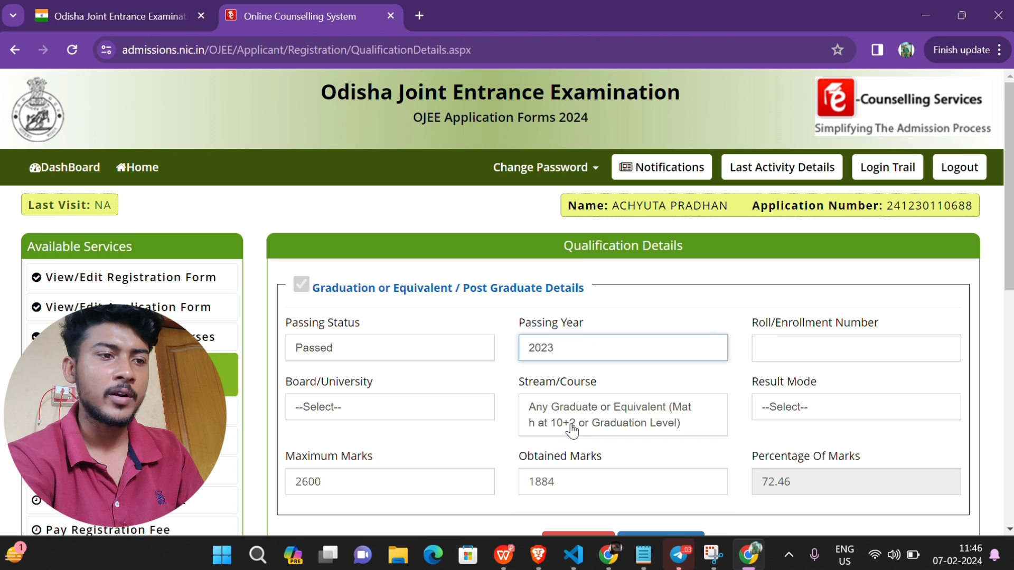
left_click(815, 344)
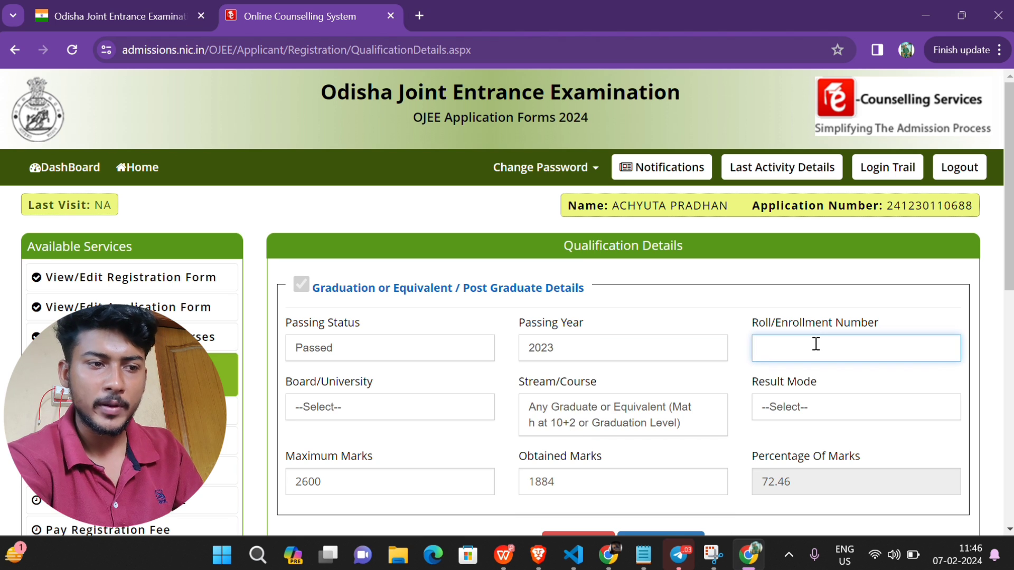
left_click(824, 416)
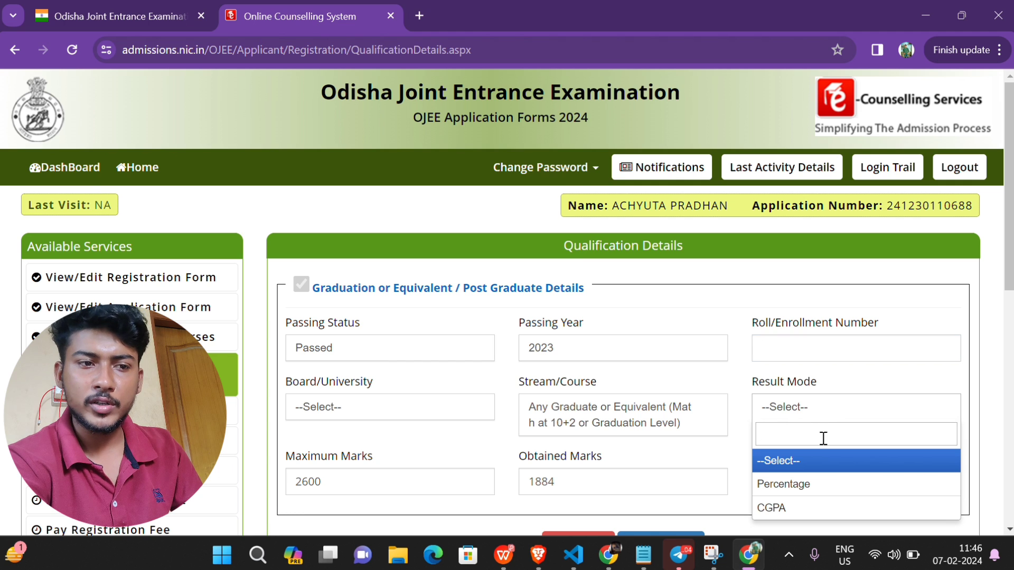
left_click(816, 485)
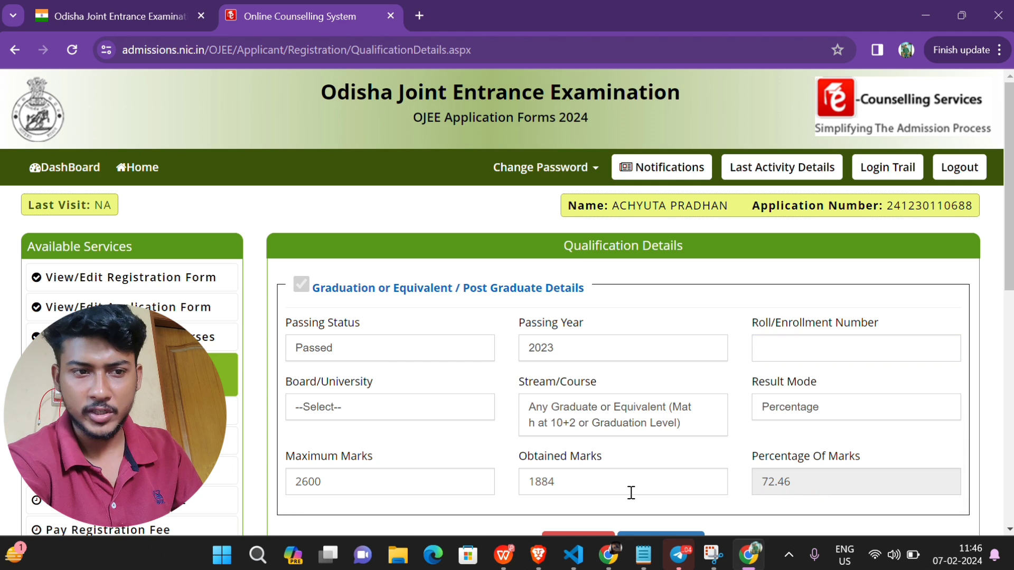
left_click(601, 483)
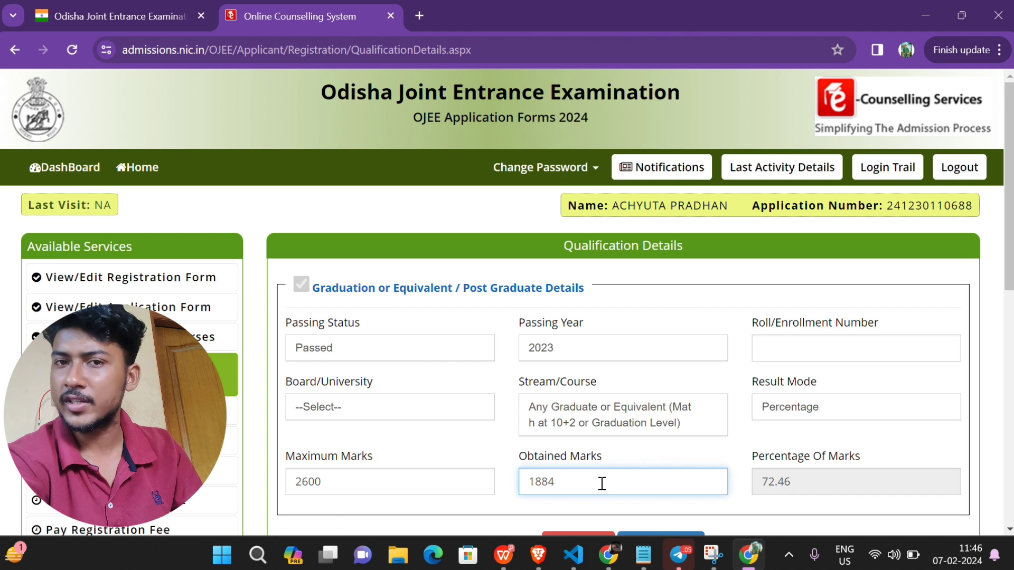
key("BackSpace")
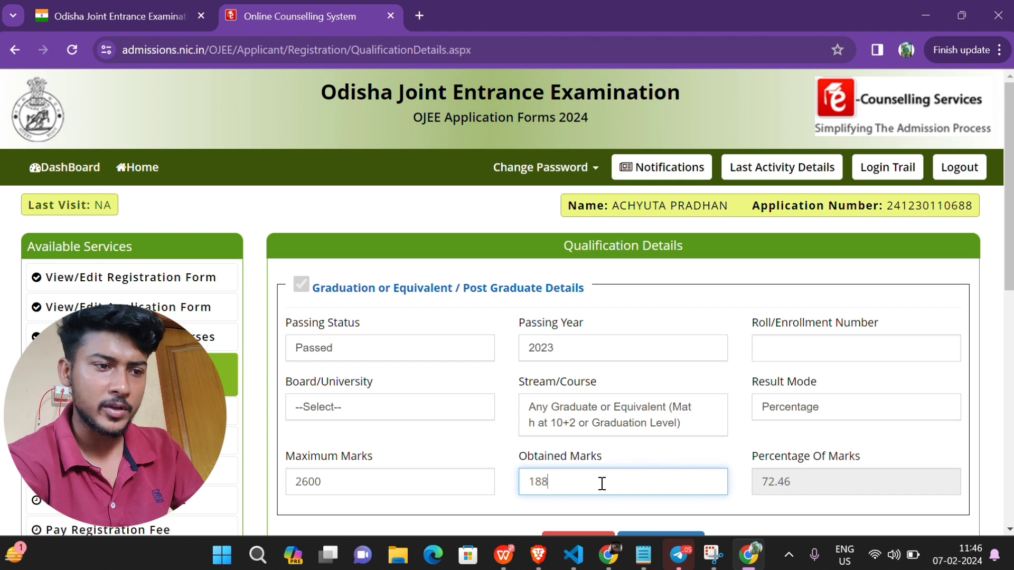
key("BackSpace")
type("95")
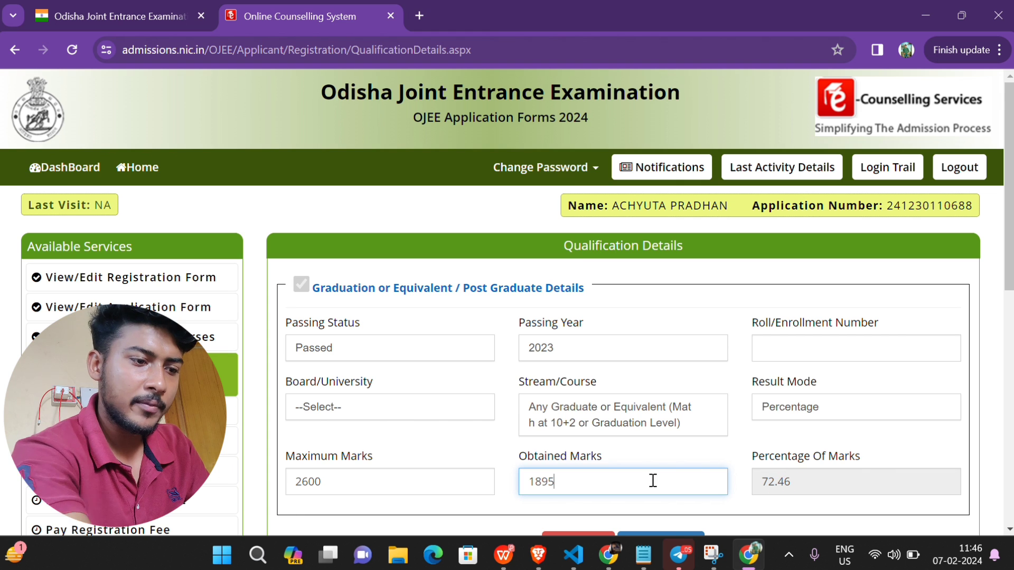
left_click(610, 417)
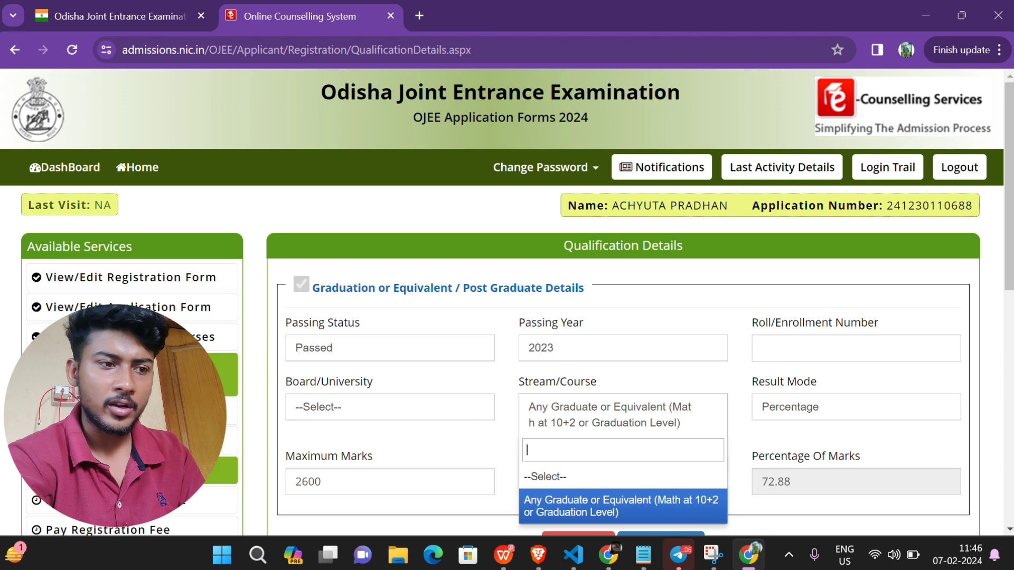
left_click(314, 407)
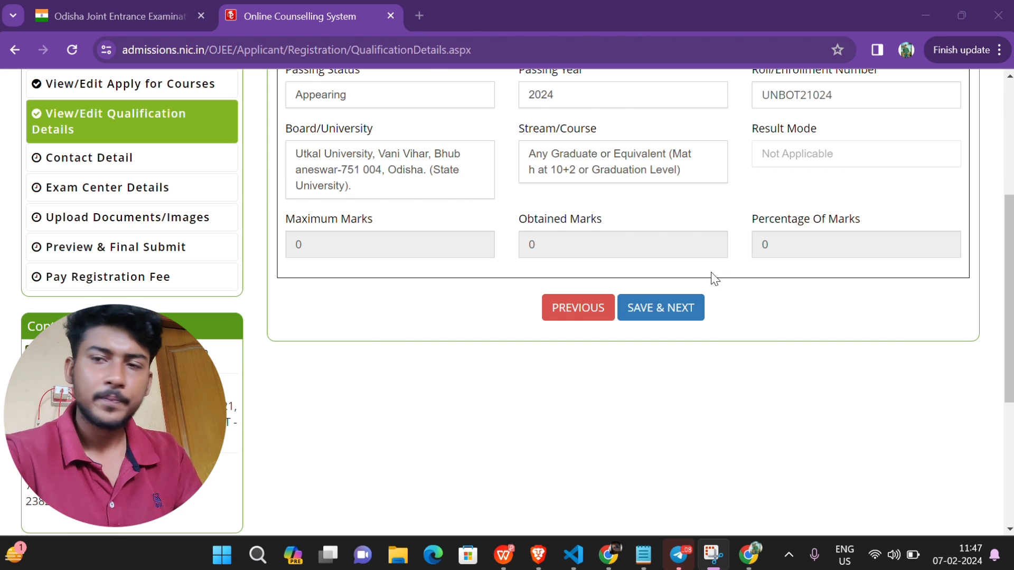
Step: Save and confirm the qualification details, then look over the Contact Detail page
left_click(676, 317)
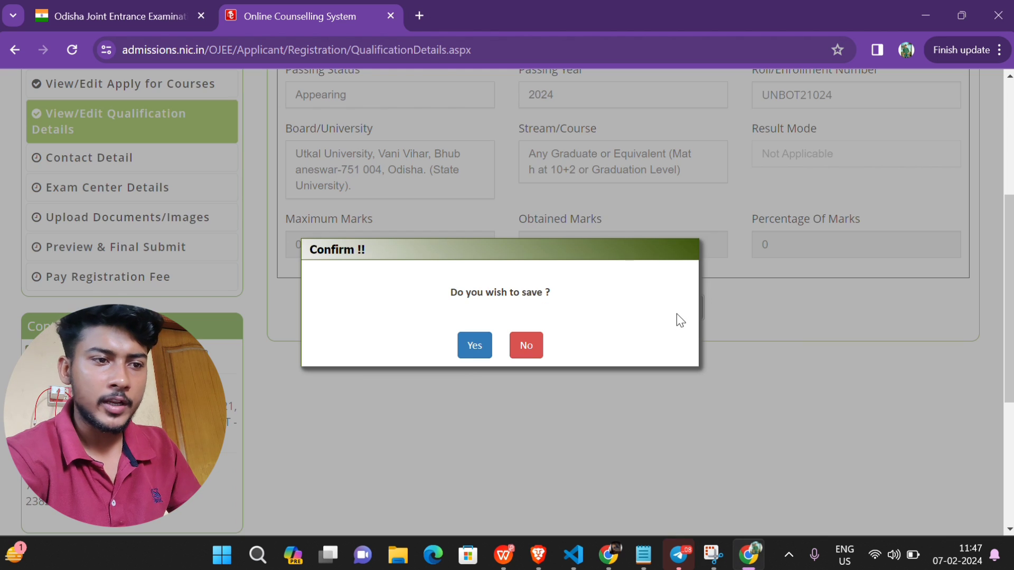
left_click(474, 346)
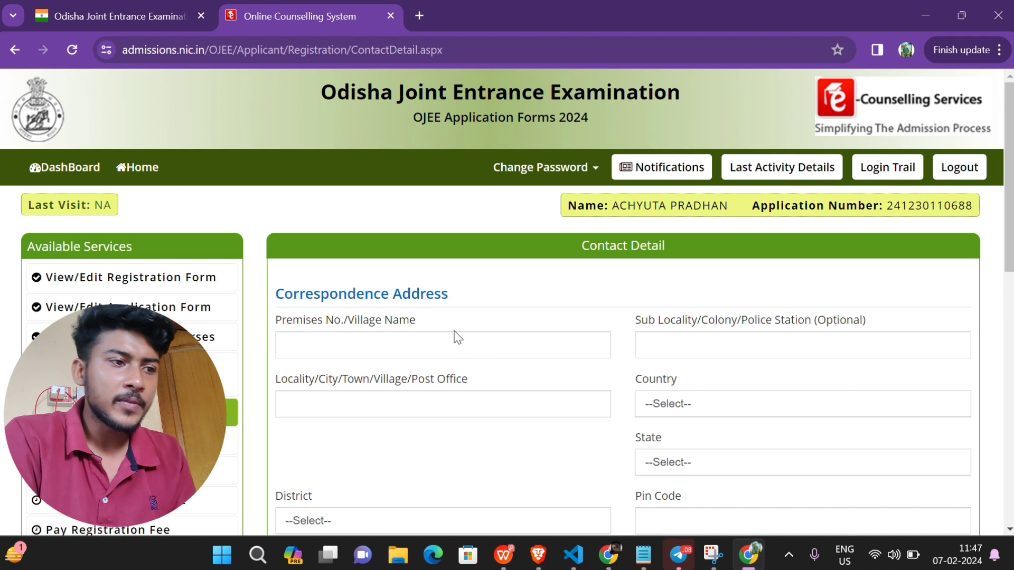
scroll(458, 337, "down", 1)
scroll(455, 331, "down", 3)
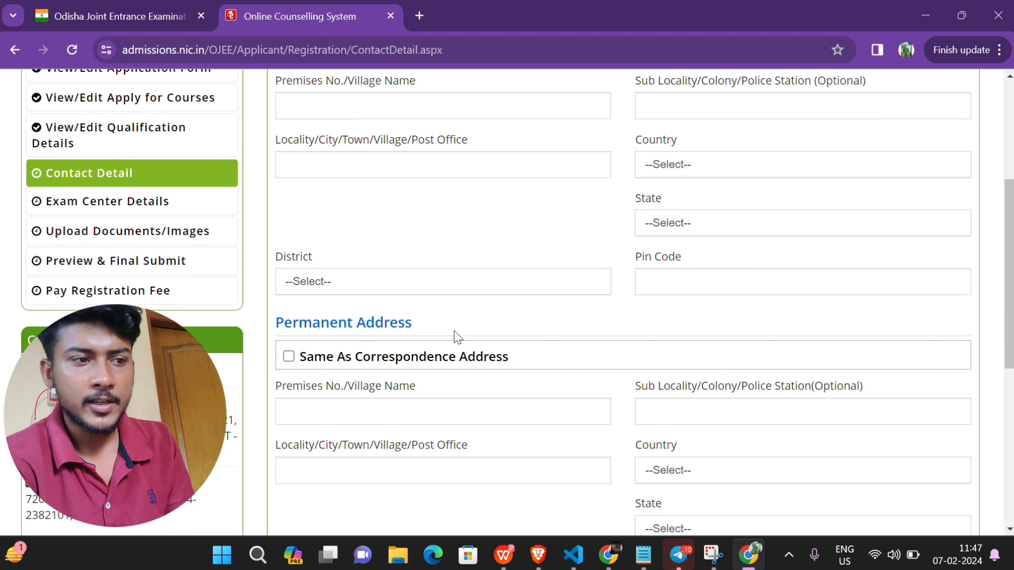
scroll(454, 176, "up", 3)
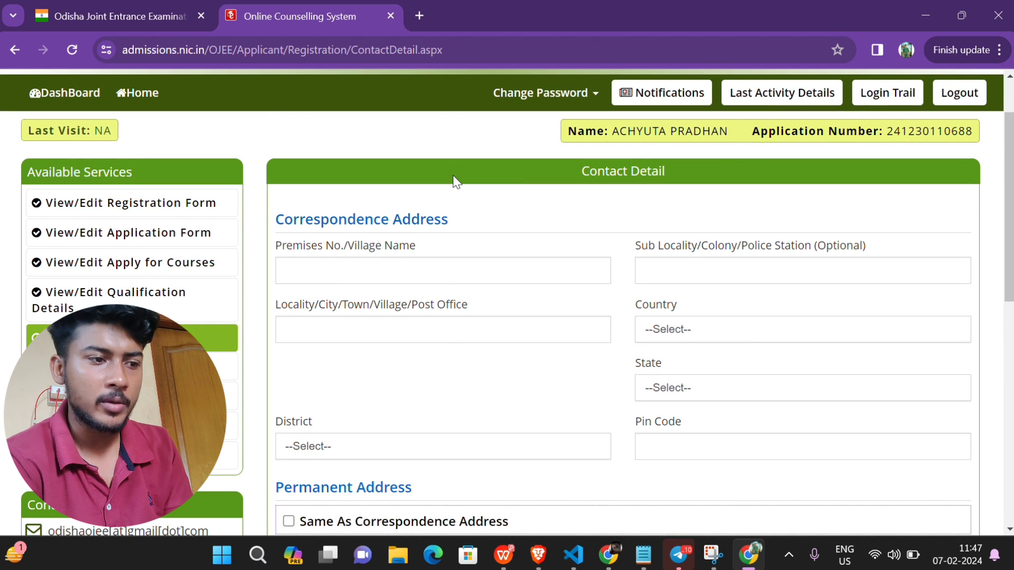
scroll(430, 462, "down", 2)
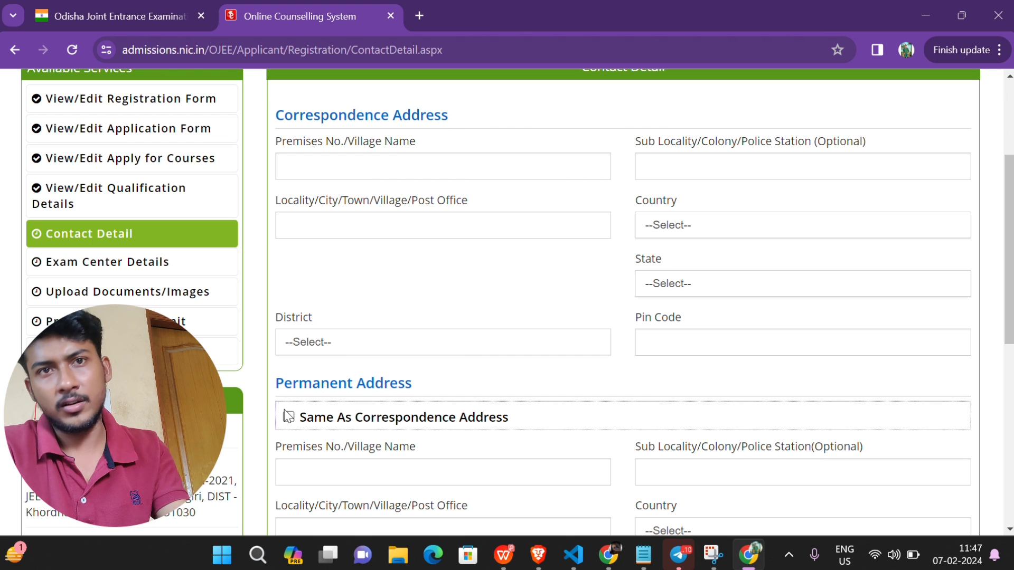
scroll(285, 415, "down", 4)
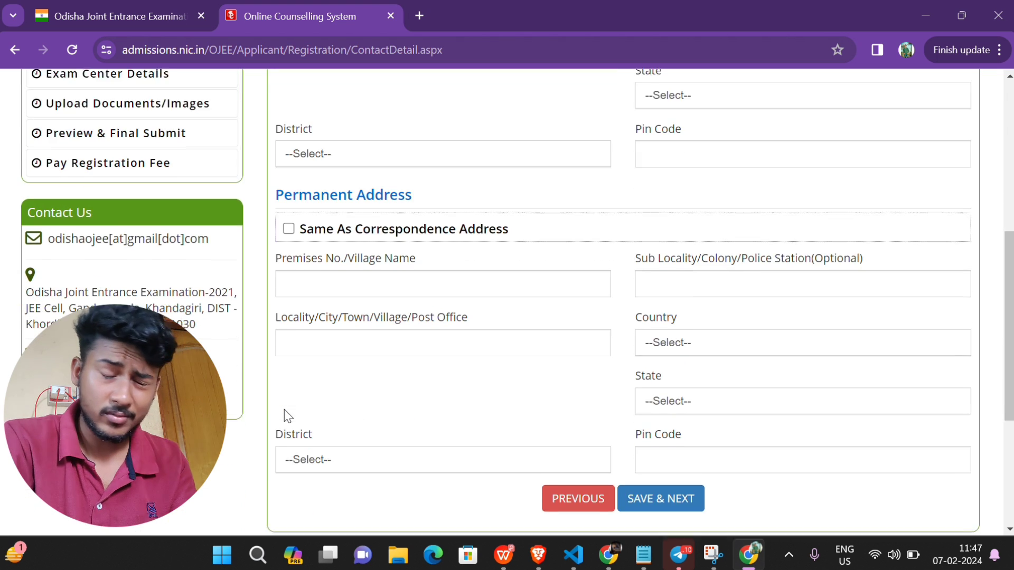
scroll(285, 415, "up", 7)
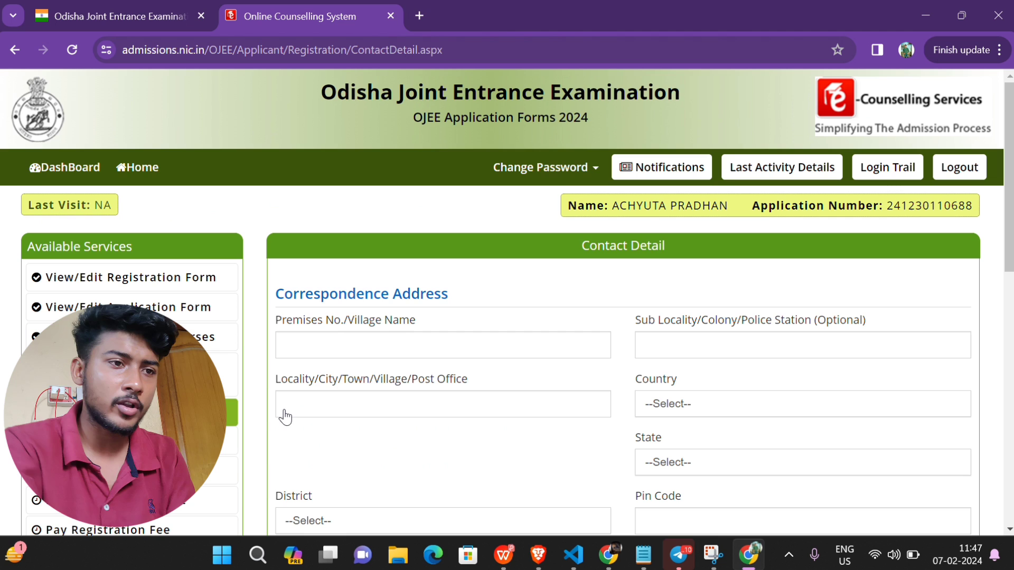
Step: Check the correspondence address fields, make permanent address the same, and save contact details
left_click(332, 343)
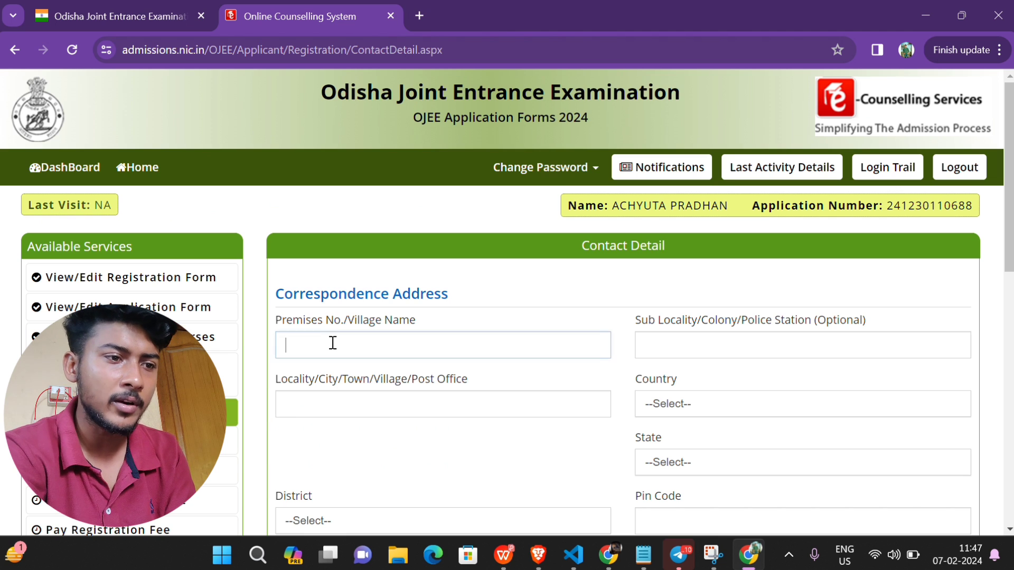
left_click(789, 338)
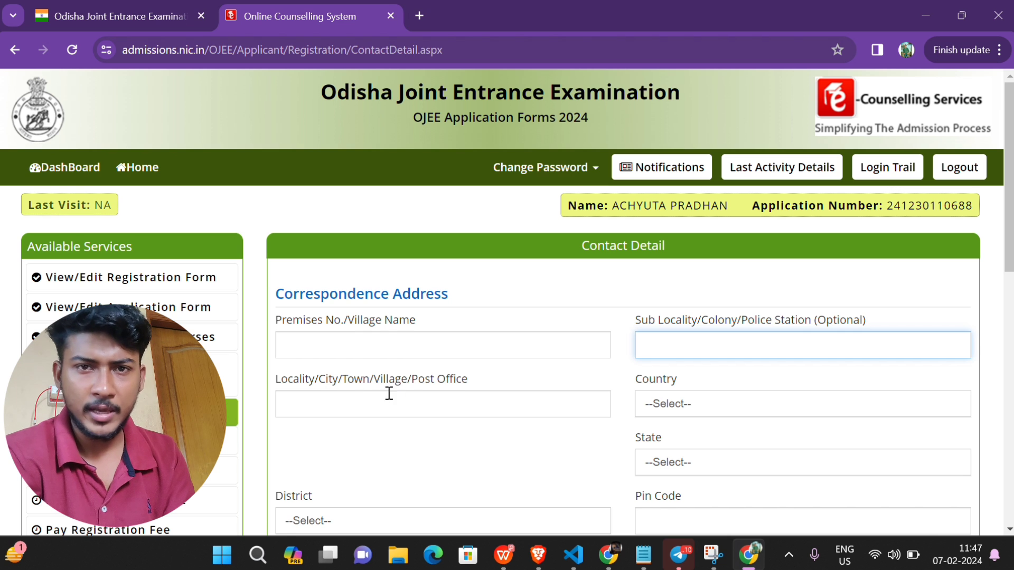
left_click(421, 396)
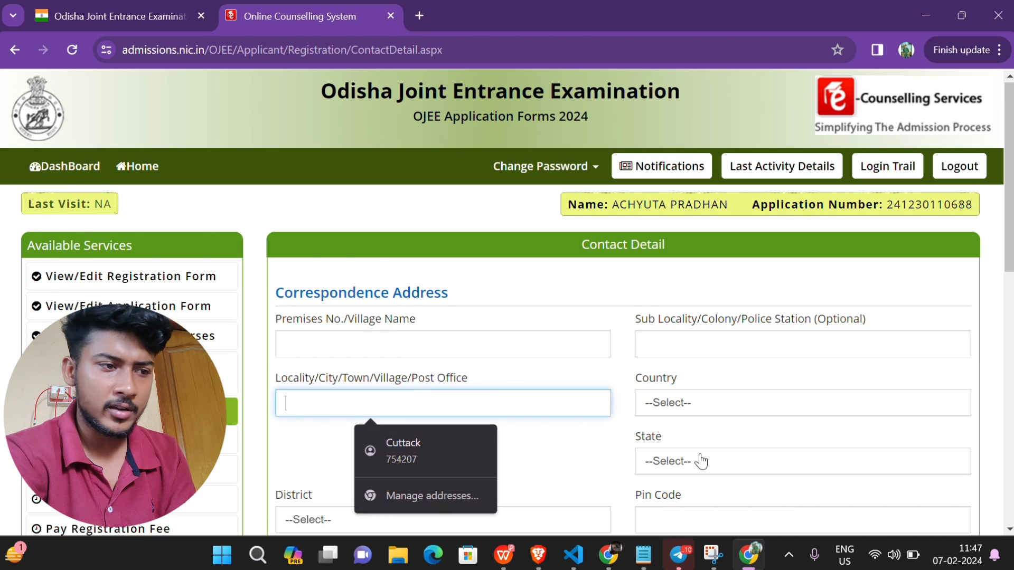
scroll(704, 460, "down", 2)
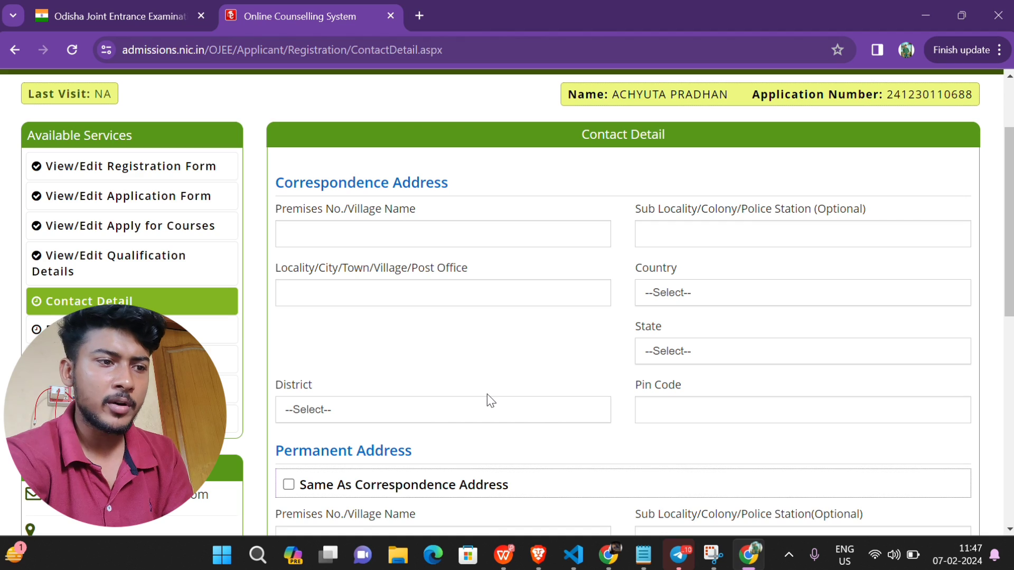
scroll(406, 194, "down", 2)
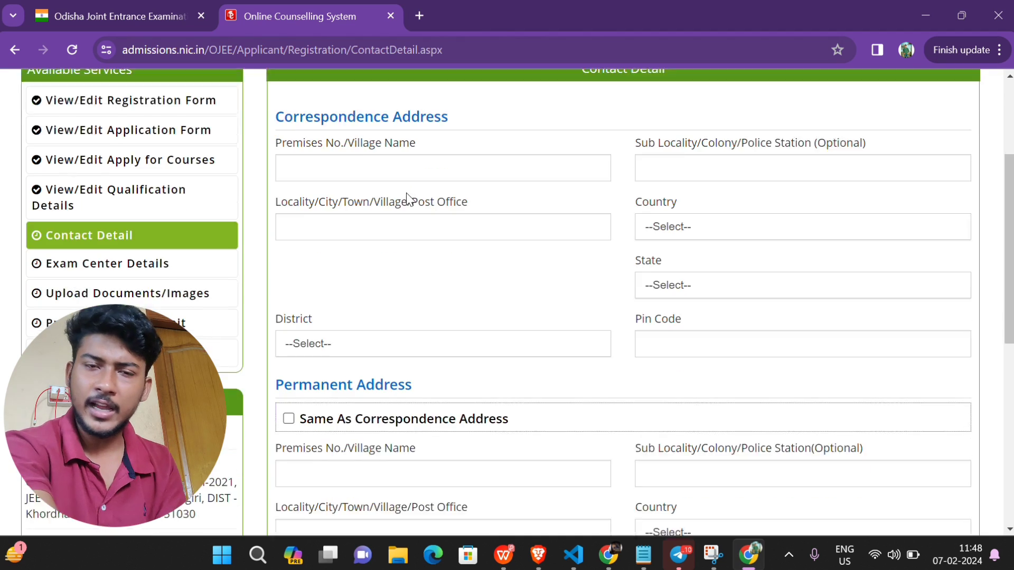
left_click(289, 353)
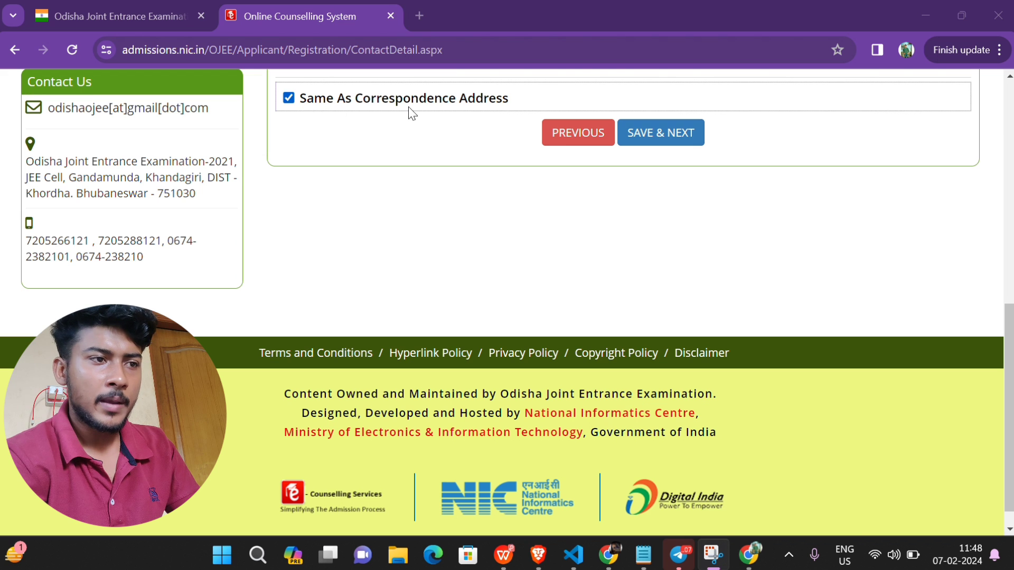
scroll(606, 115, "up", 1)
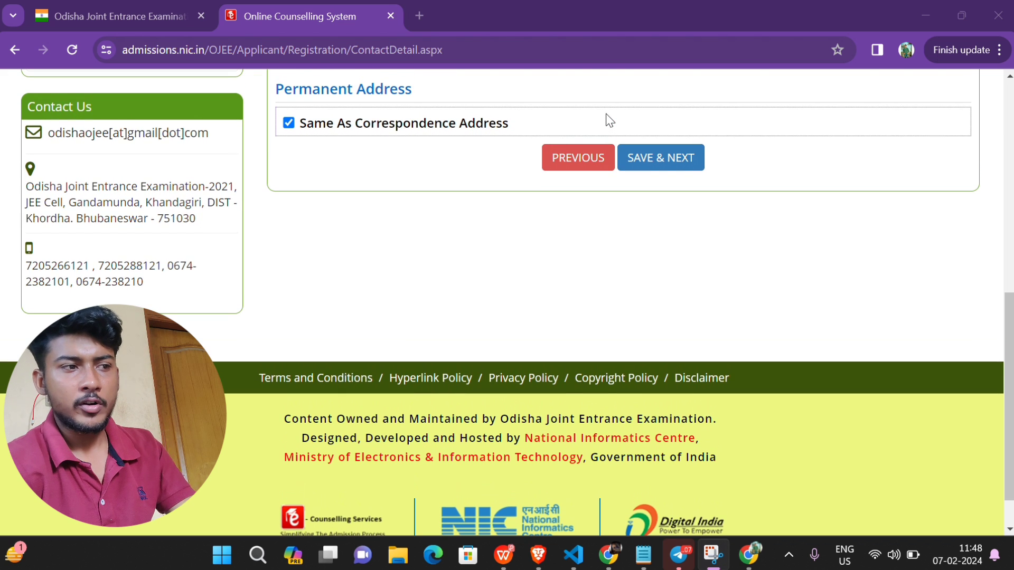
left_click(659, 155)
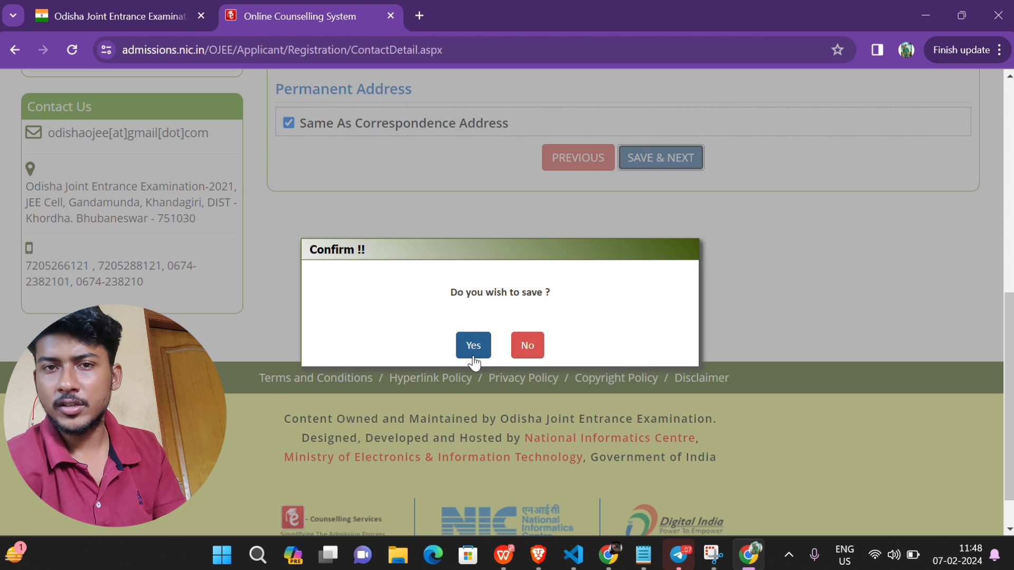
Step: Confirm the contact details save and set exam city 1 to Odisha, Boudh
left_click(474, 360)
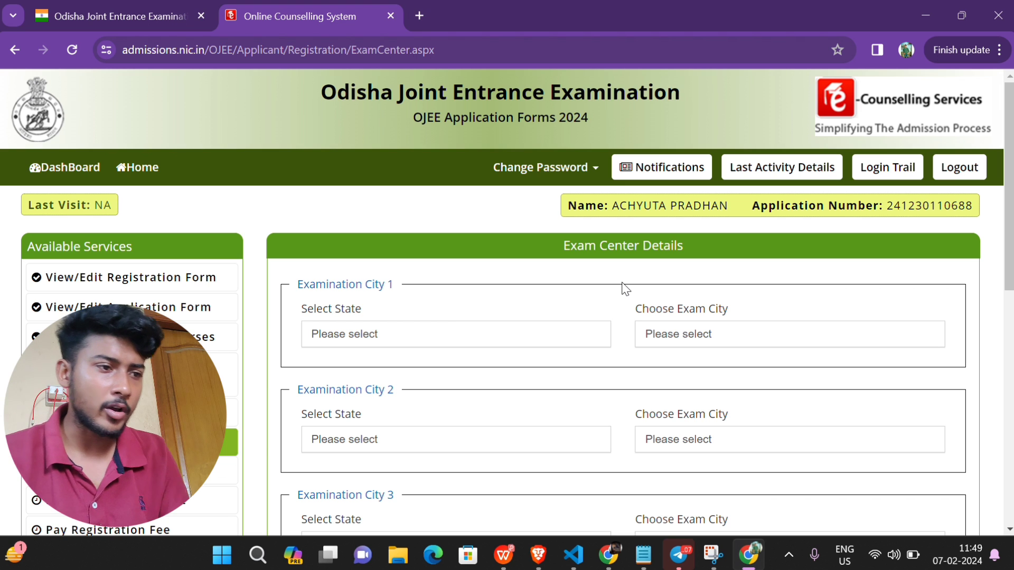
left_click(426, 338)
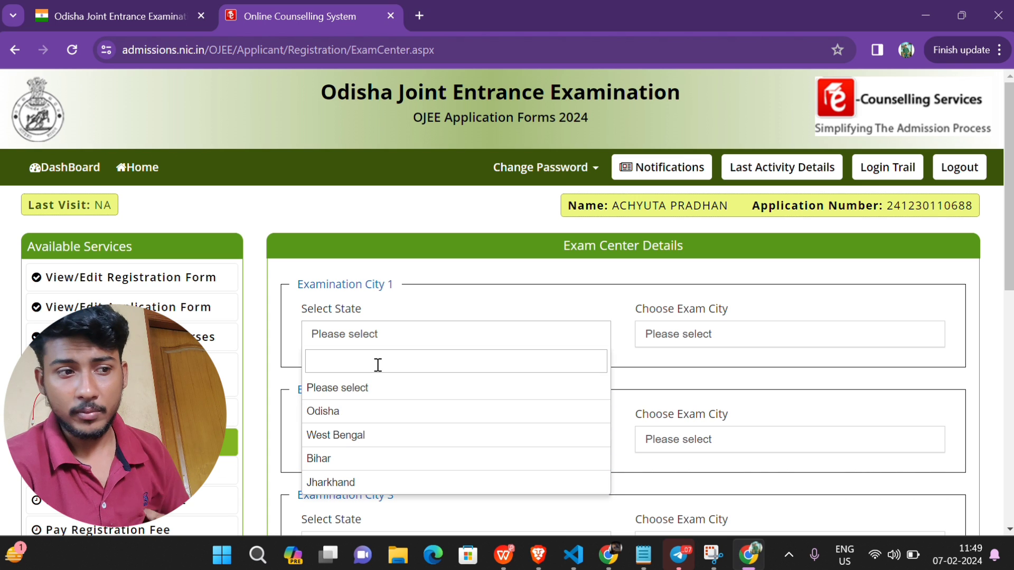
left_click(342, 411)
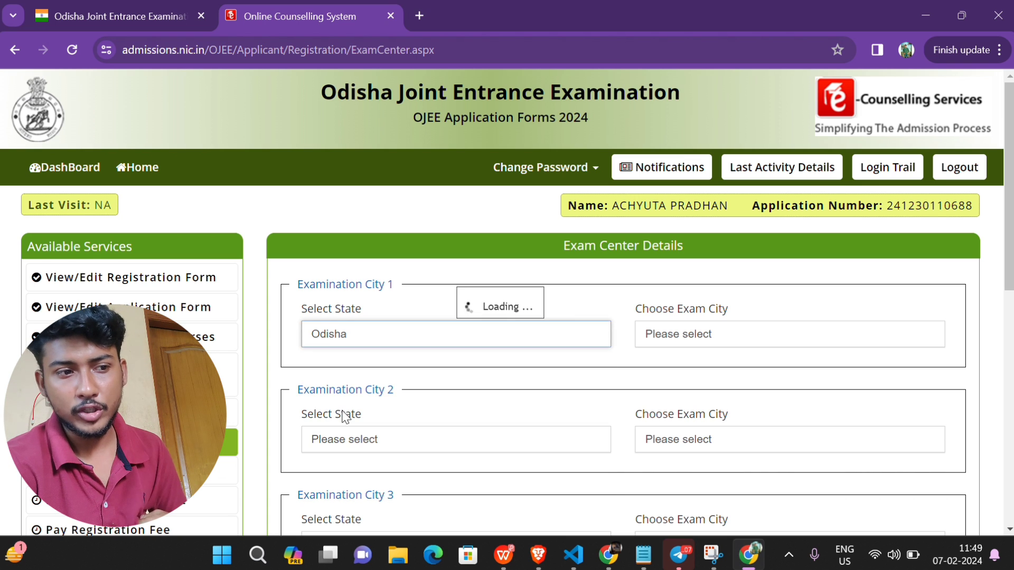
left_click(736, 333)
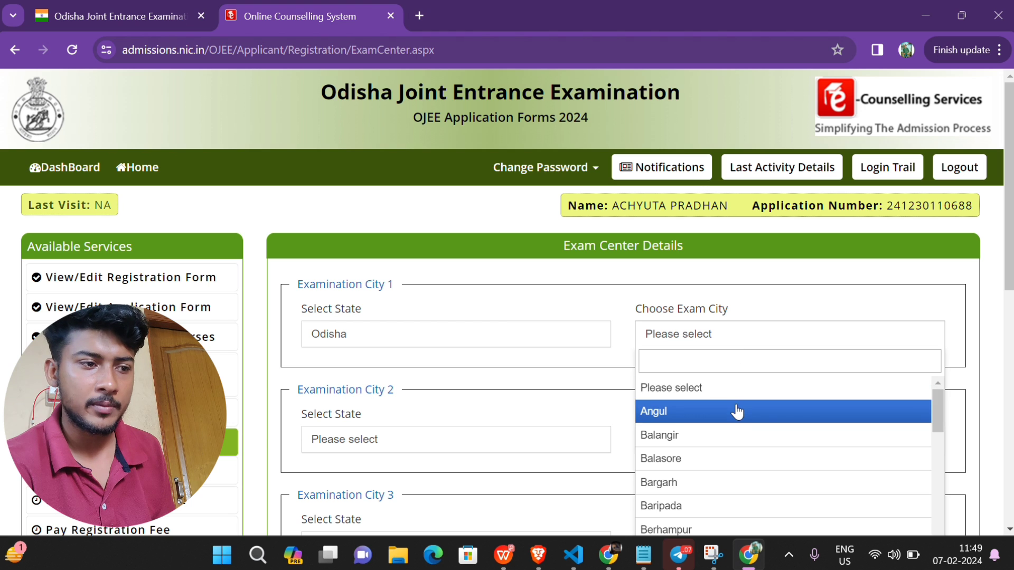
scroll(736, 410, "down", 5)
scroll(707, 396, "up", 1)
left_click(700, 388)
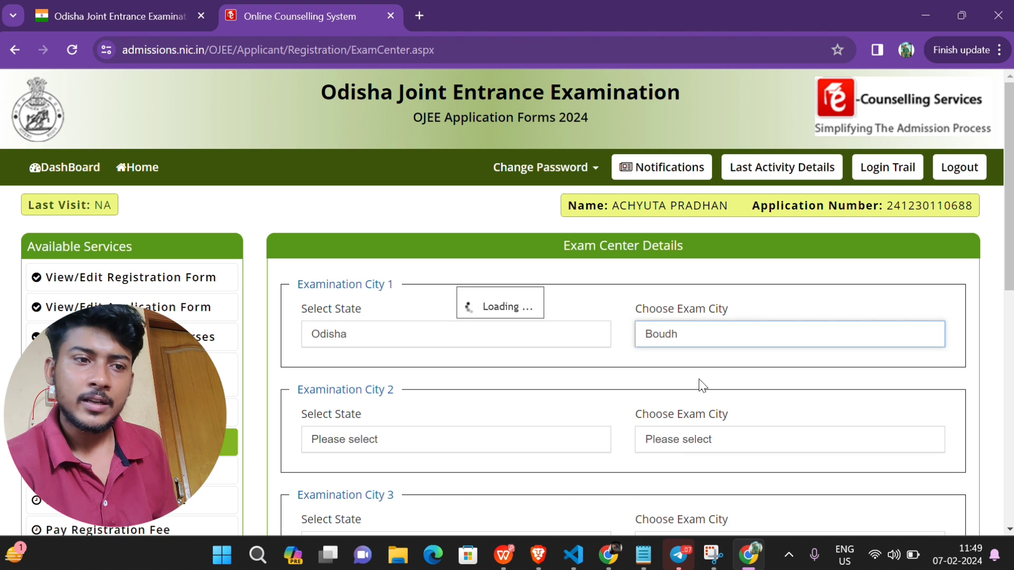
Step: Set exam city 2 to Odisha, Bhubaneswar
left_click(432, 447)
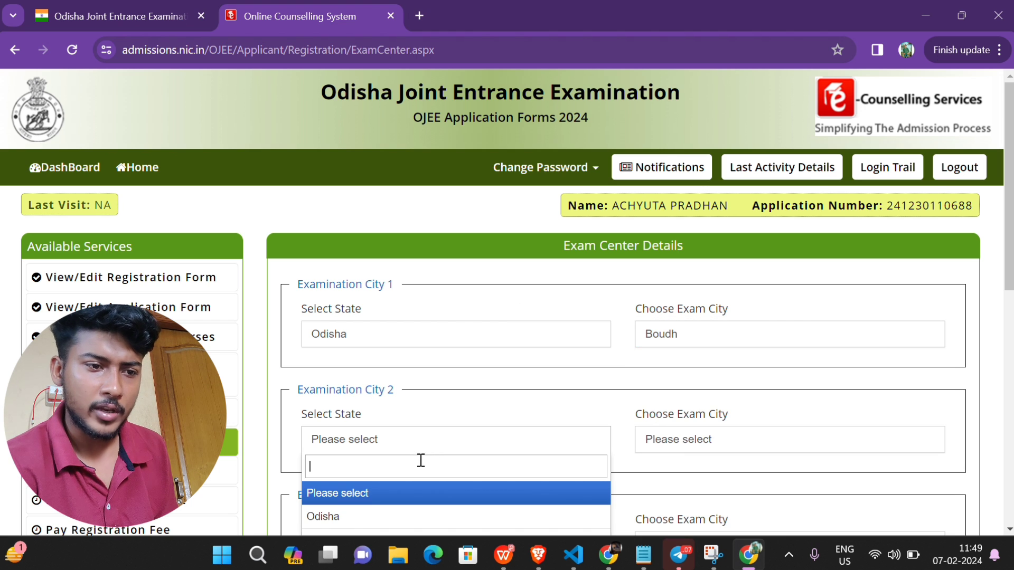
left_click(357, 516)
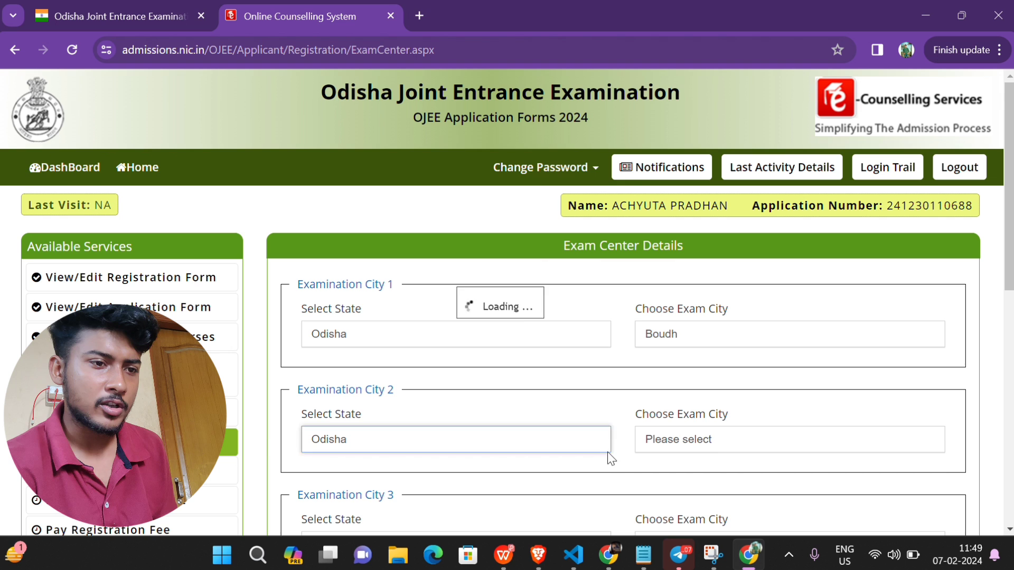
left_click(740, 438)
scroll(719, 506, "down", 3)
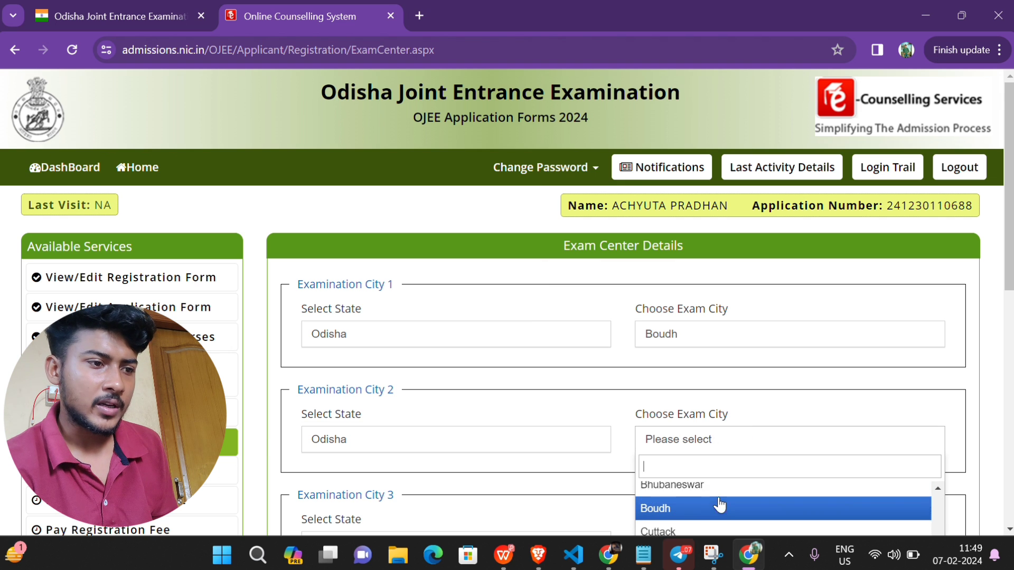
scroll(692, 516, "up", 2)
left_click(686, 503)
Step: Set exam city 3 to Odisha, Balasore, then save and confirm the exam centres
scroll(570, 455, "down", 3)
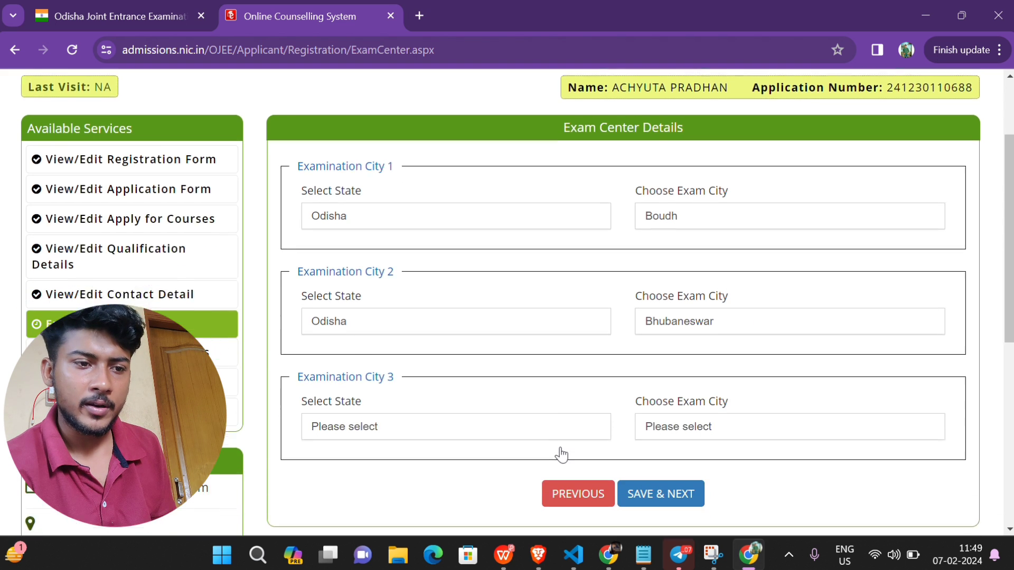
left_click(477, 402)
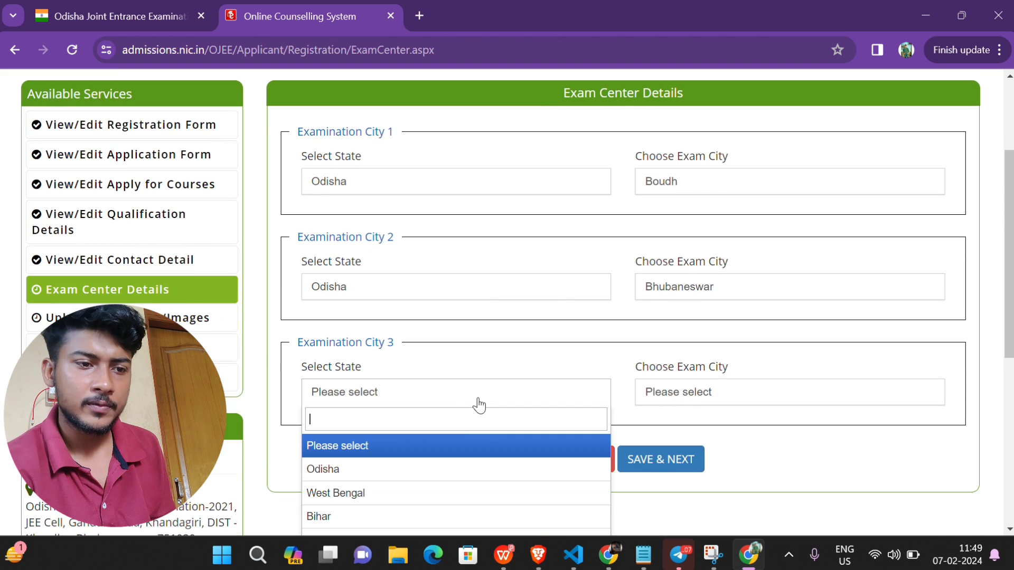
left_click(380, 473)
left_click(744, 394)
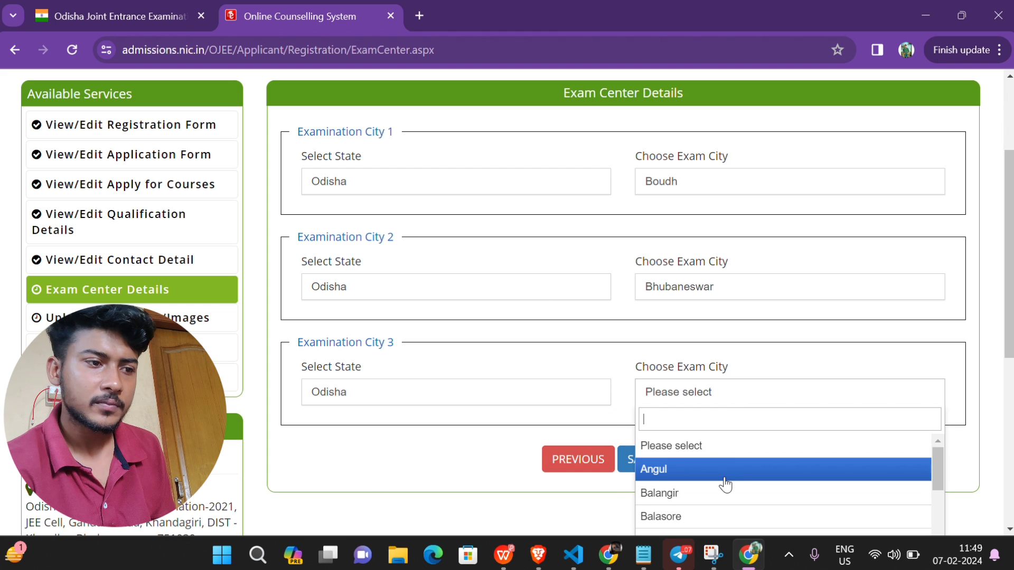
left_click(695, 516)
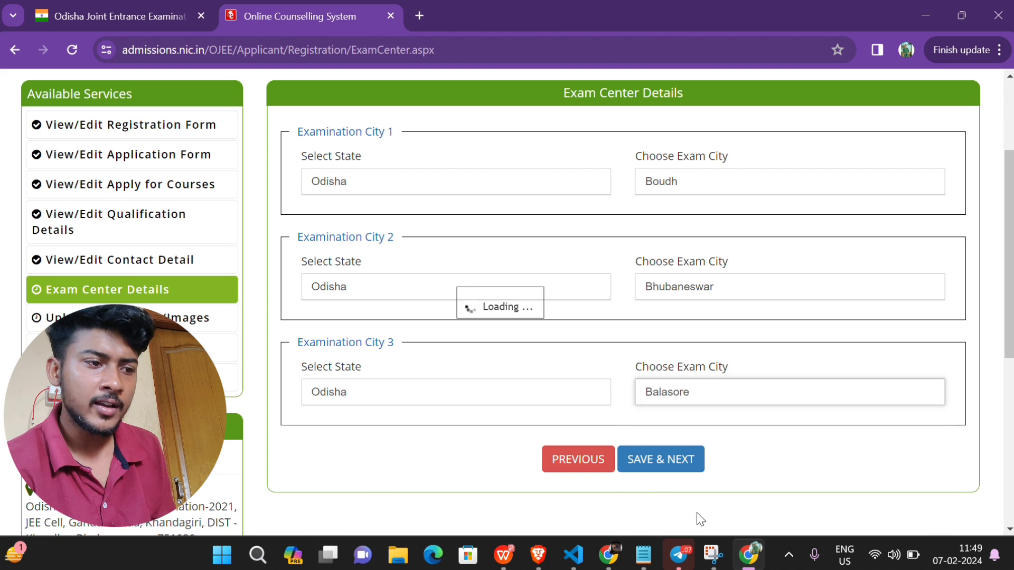
left_click(670, 464)
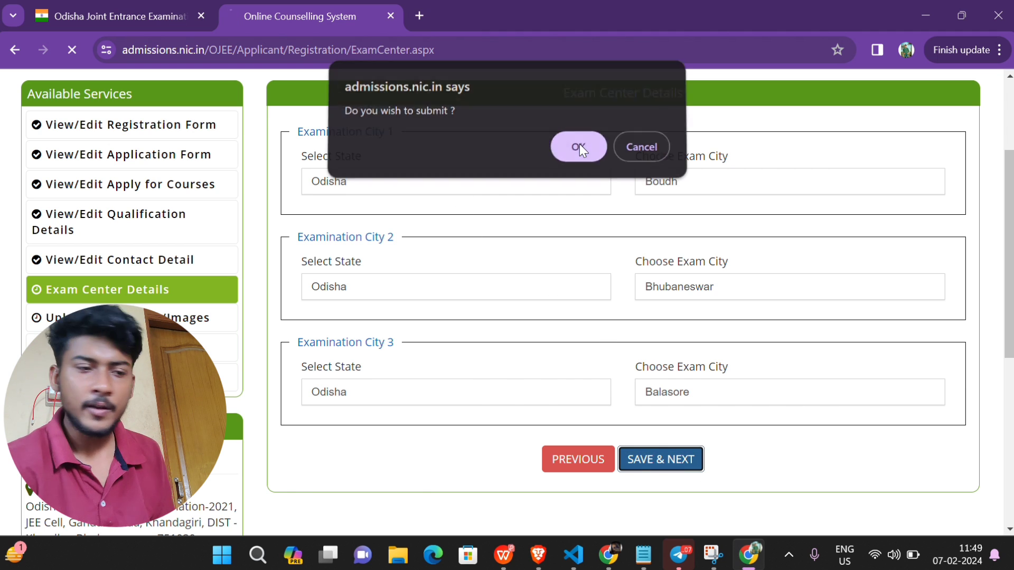
left_click(579, 150)
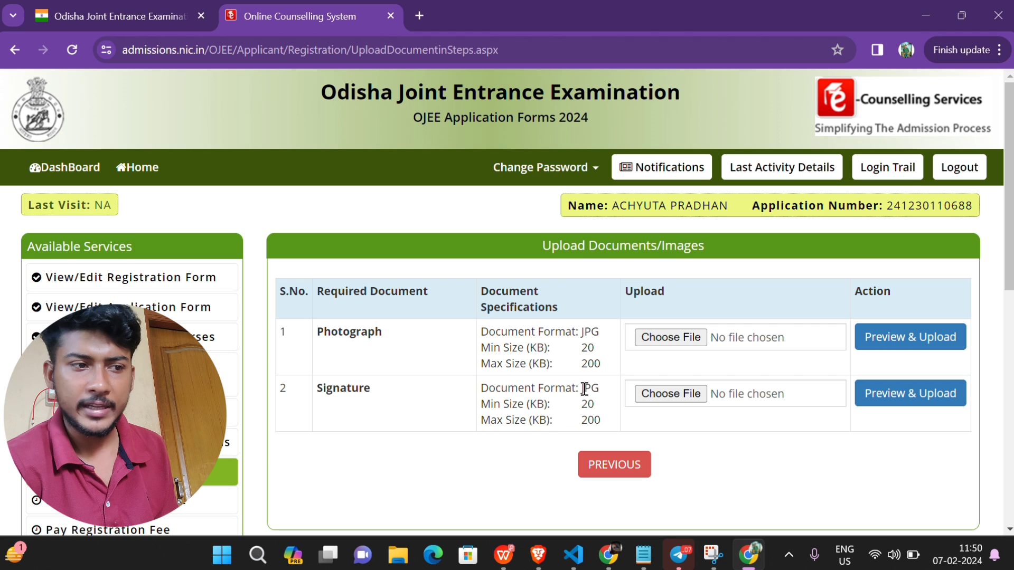
Step: Check the signature format and size limits and browse for the photograph file
left_click_drag(585, 389, 623, 396)
left_click(643, 437)
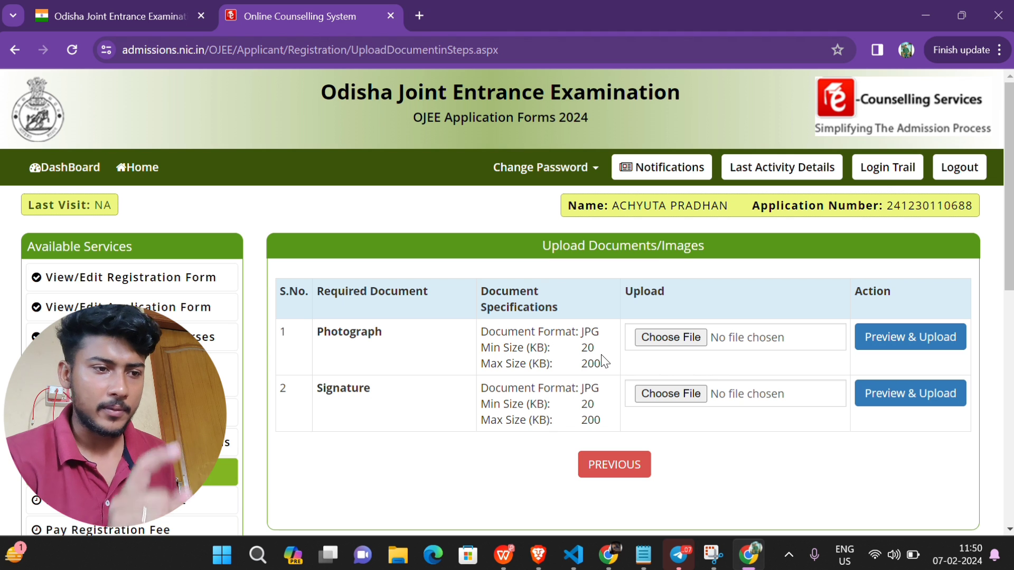
left_click(674, 335)
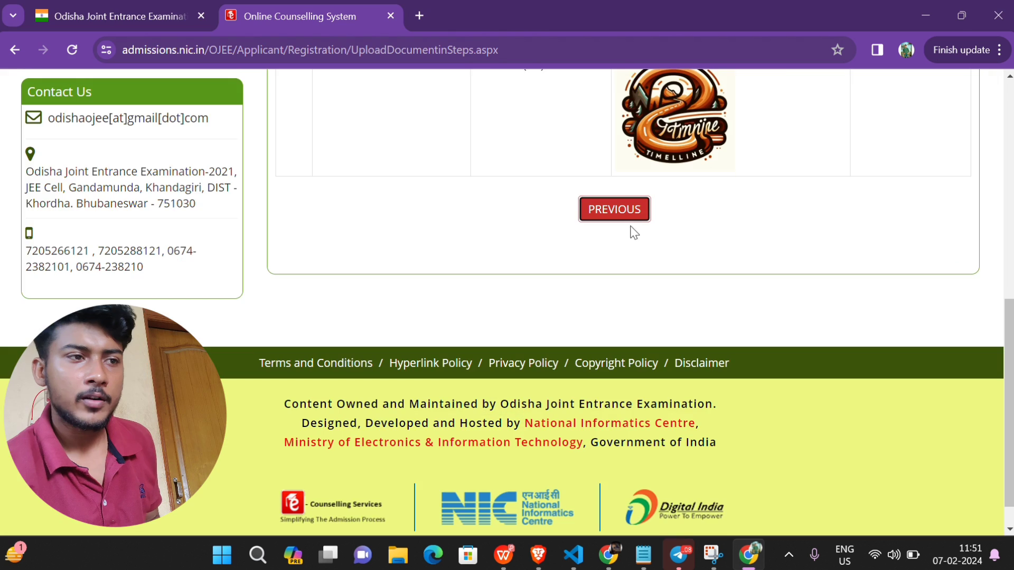
scroll(631, 233, "up", 4)
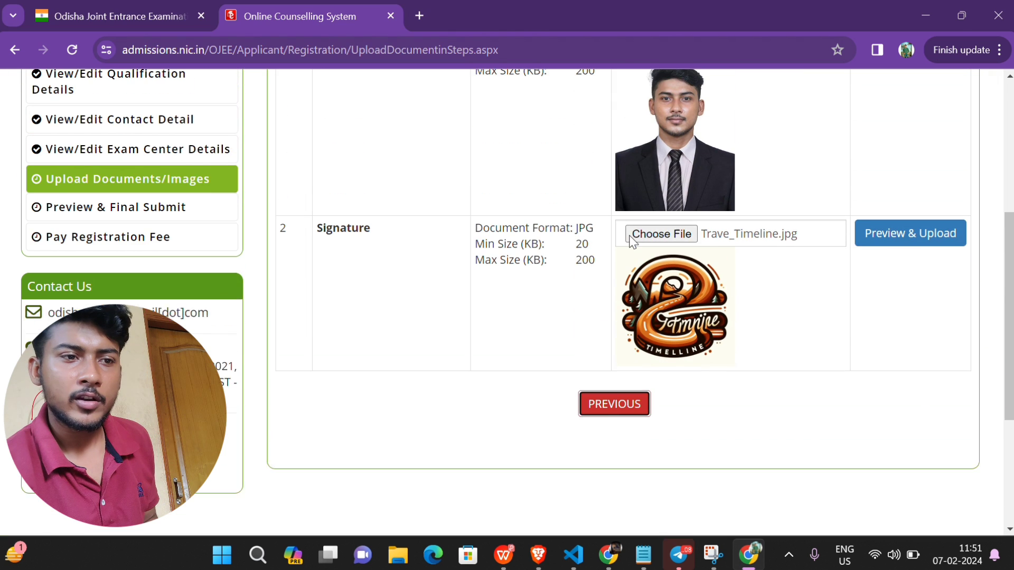
scroll(692, 243, "up", 3)
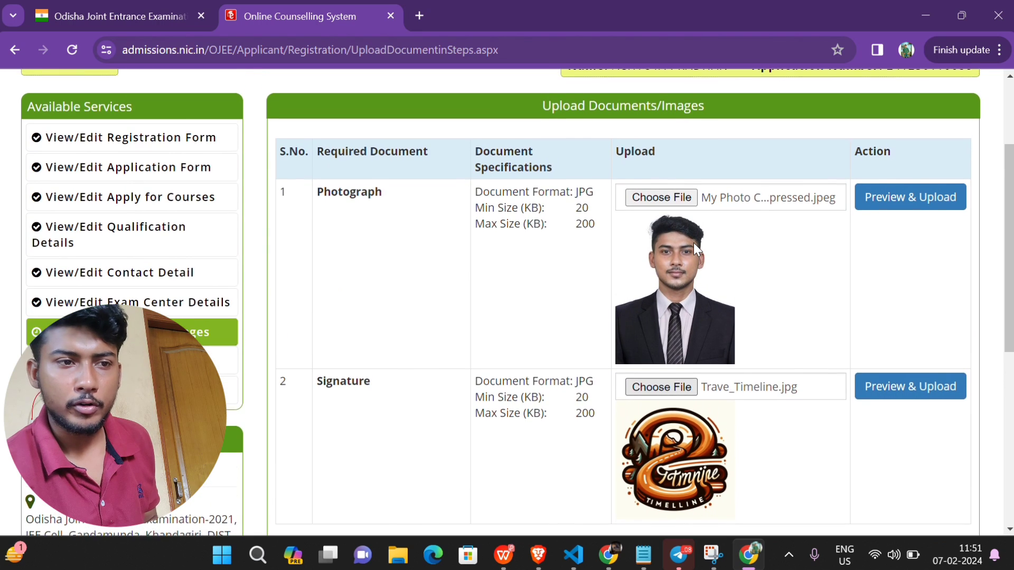
scroll(695, 247, "up", 3)
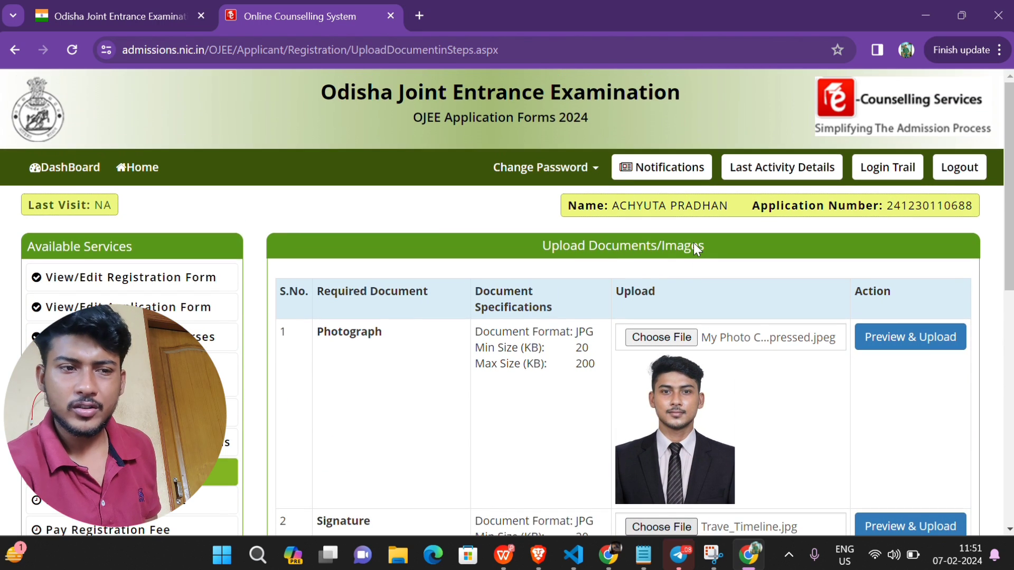
scroll(695, 243, "down", 10)
scroll(694, 243, "up", 8)
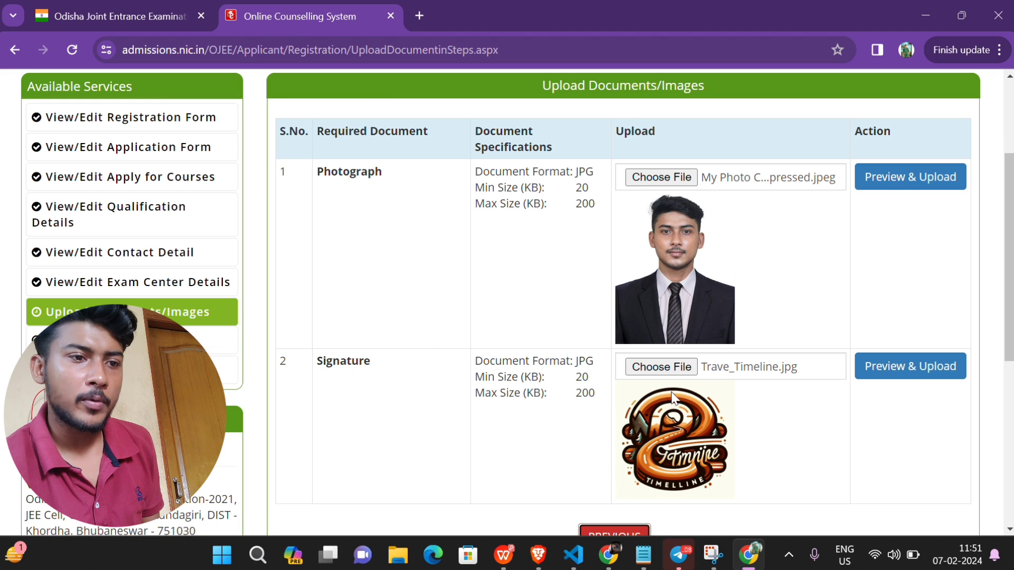
Step: Upload and save the signature image, then choose a photograph file to upload
left_click(896, 366)
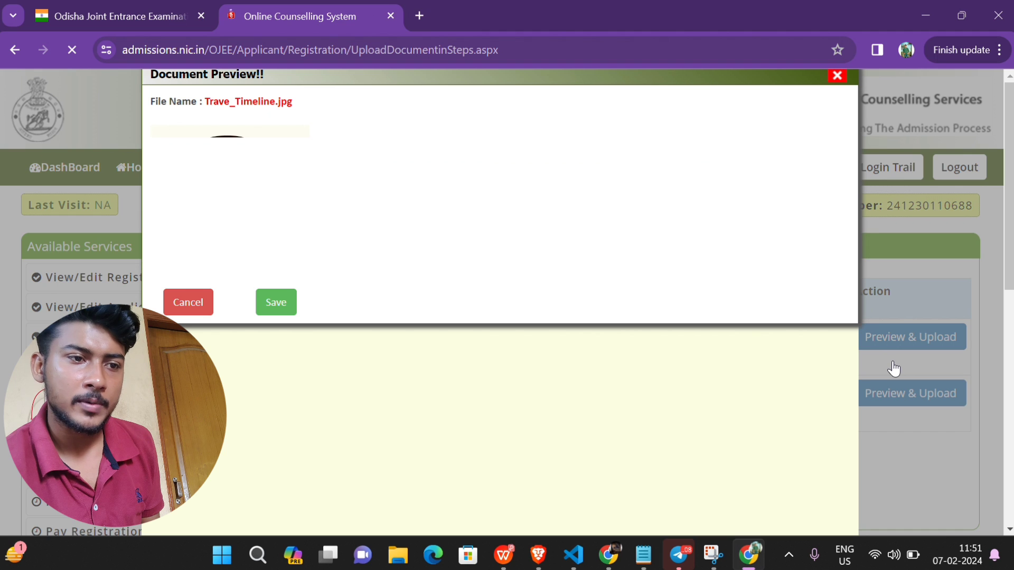
left_click(279, 310)
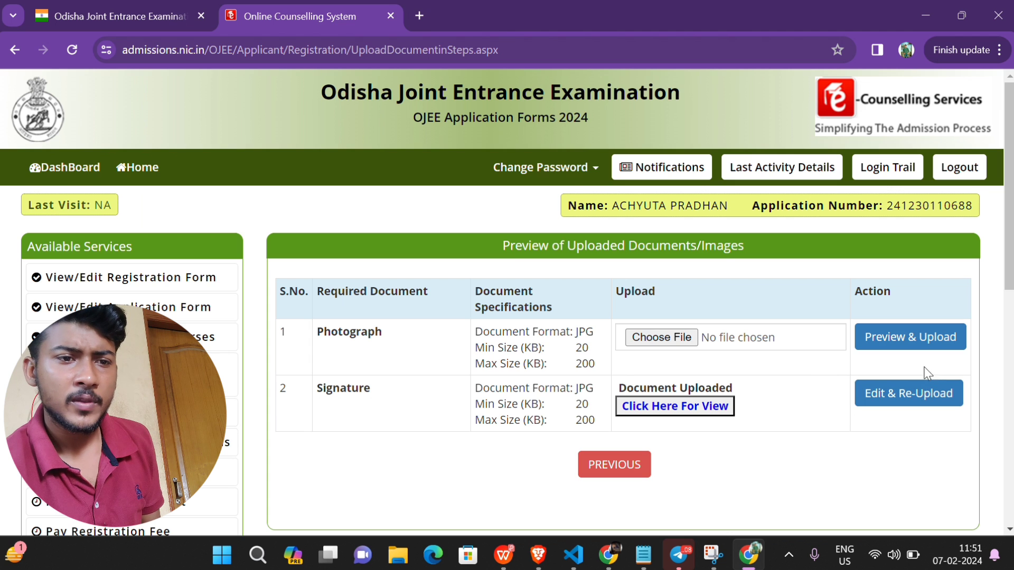
left_click(904, 343)
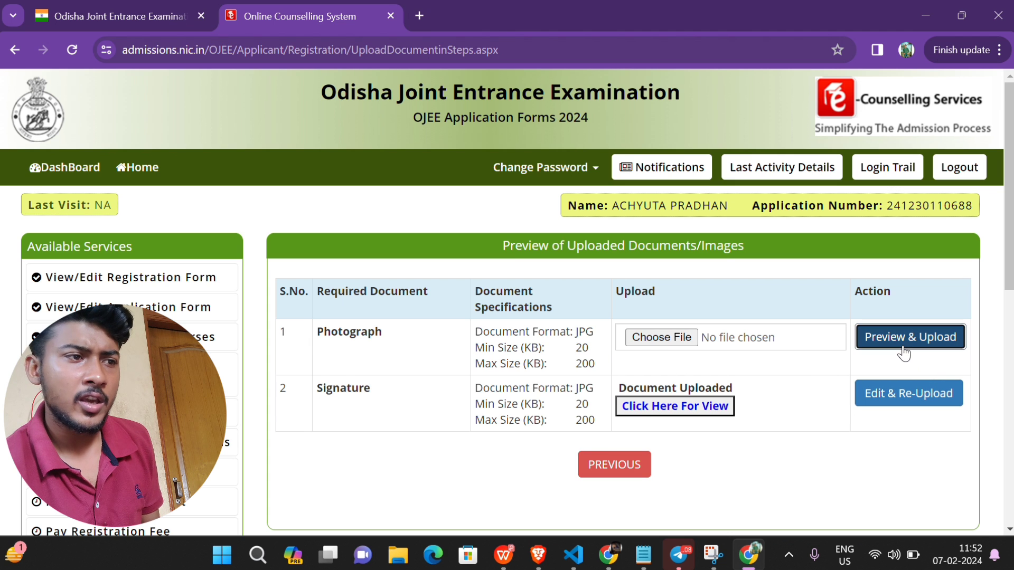
left_click(660, 339)
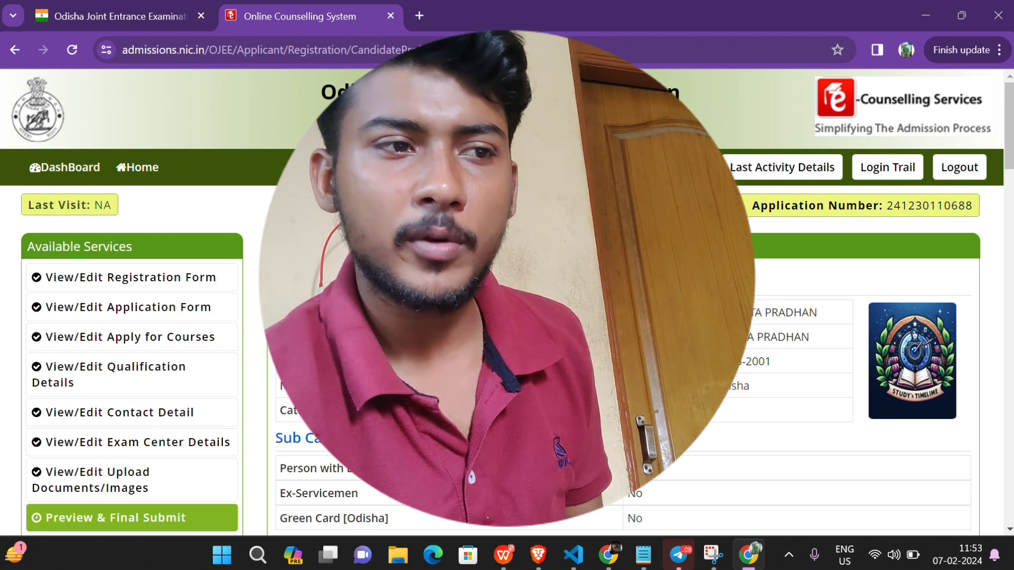
Step: Tick the Declaration checkbox and final-submit the application, confirming with Yes
scroll(507, 301, "down", 1)
scroll(164, 465, "up", 1)
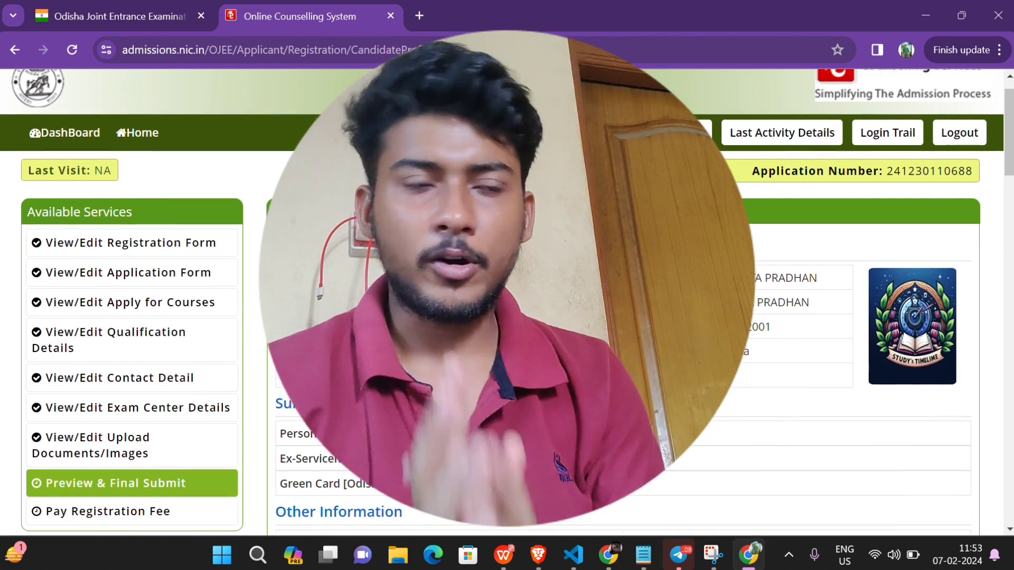
scroll(132, 449, "down", 20)
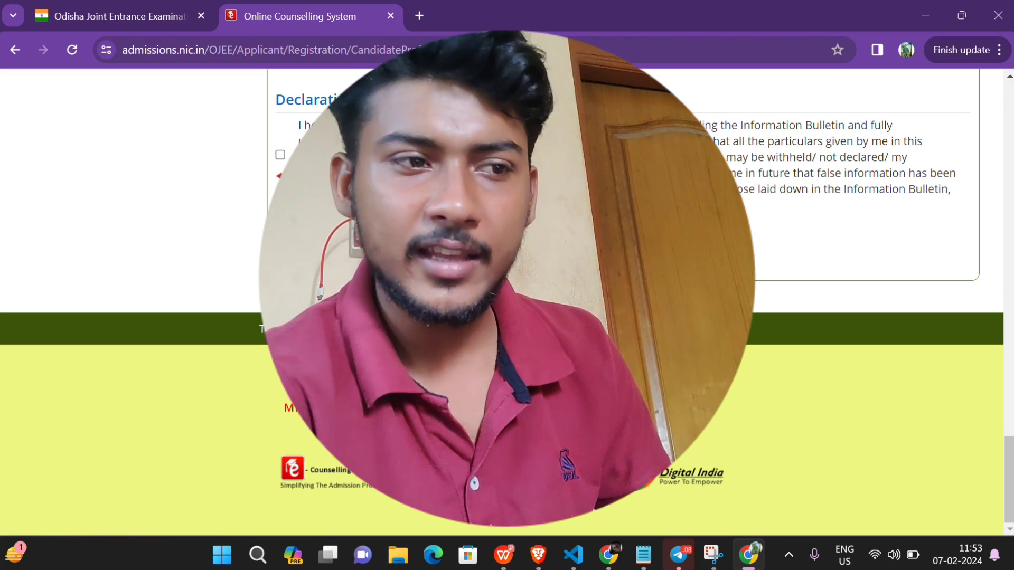
scroll(623, 301, "up", 20)
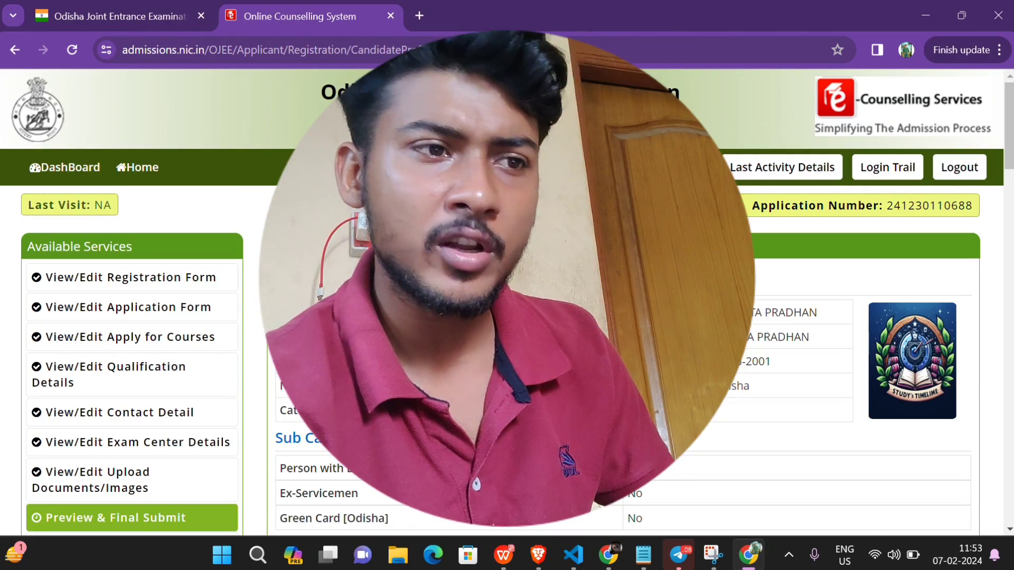
scroll(624, 301, "down", 15)
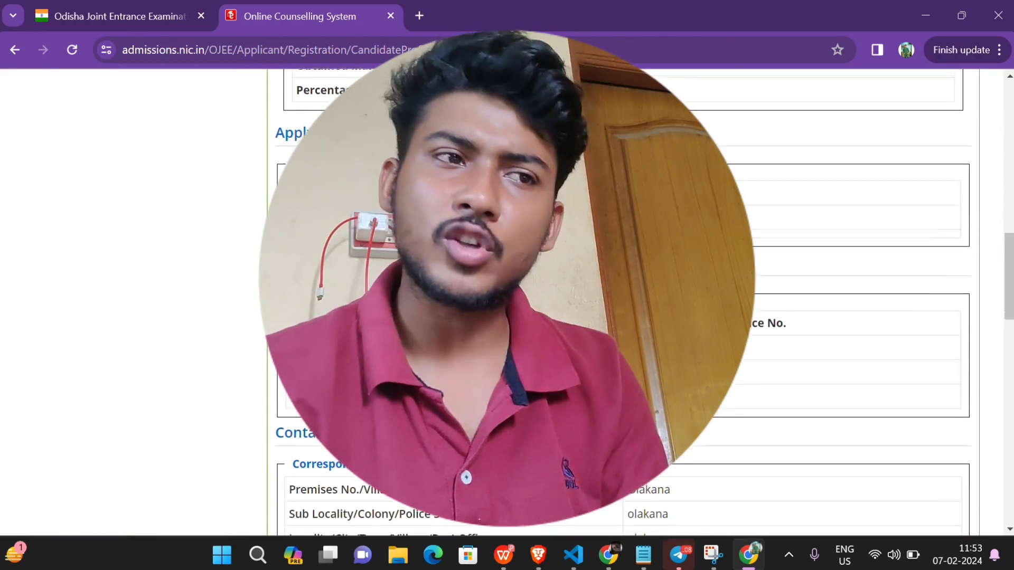
scroll(623, 301, "down", 3)
scroll(623, 301, "down", 3)
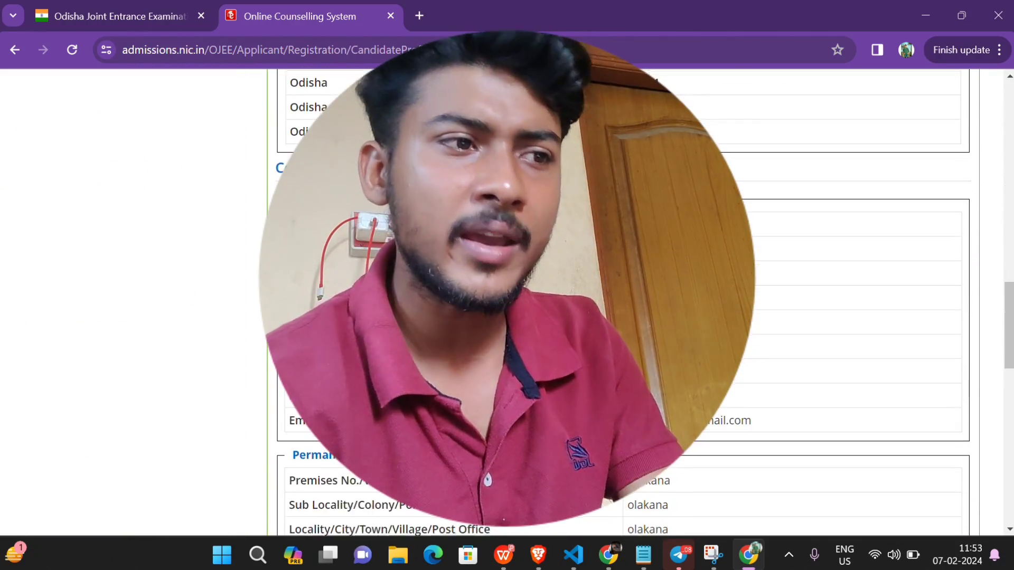
scroll(623, 301, "up", 2)
scroll(551, 156, "down", 20)
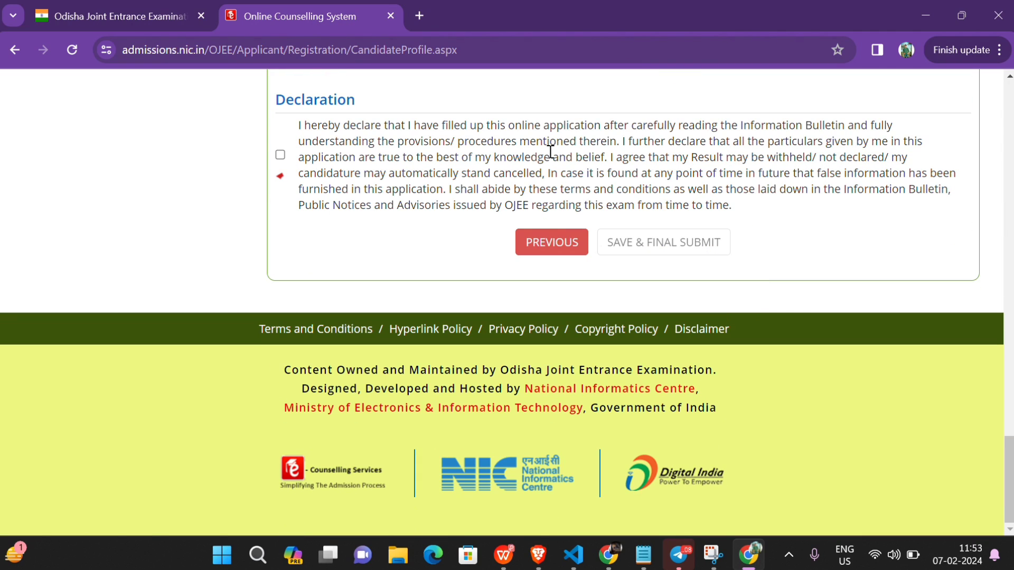
left_click(279, 155)
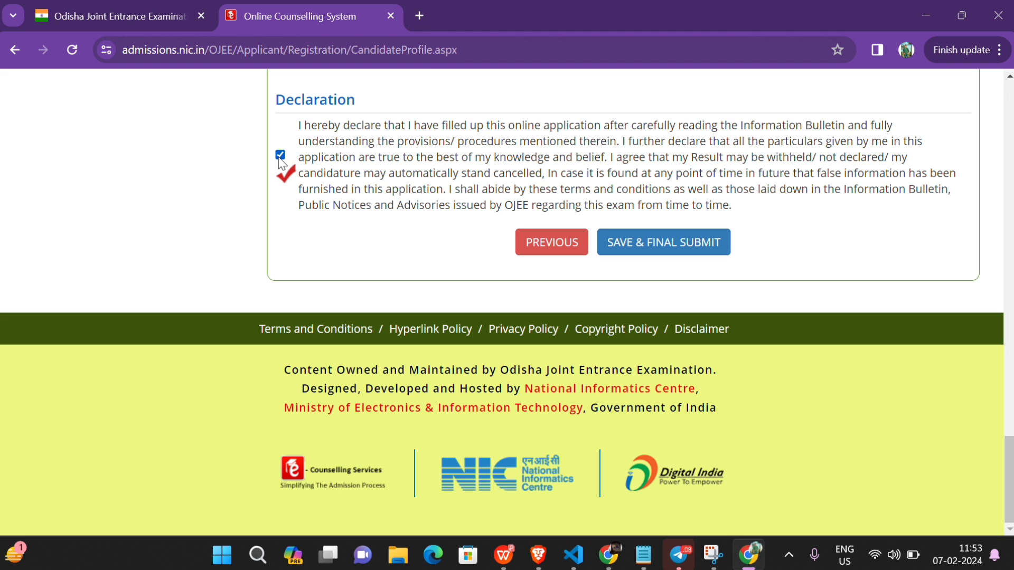
left_click(643, 244)
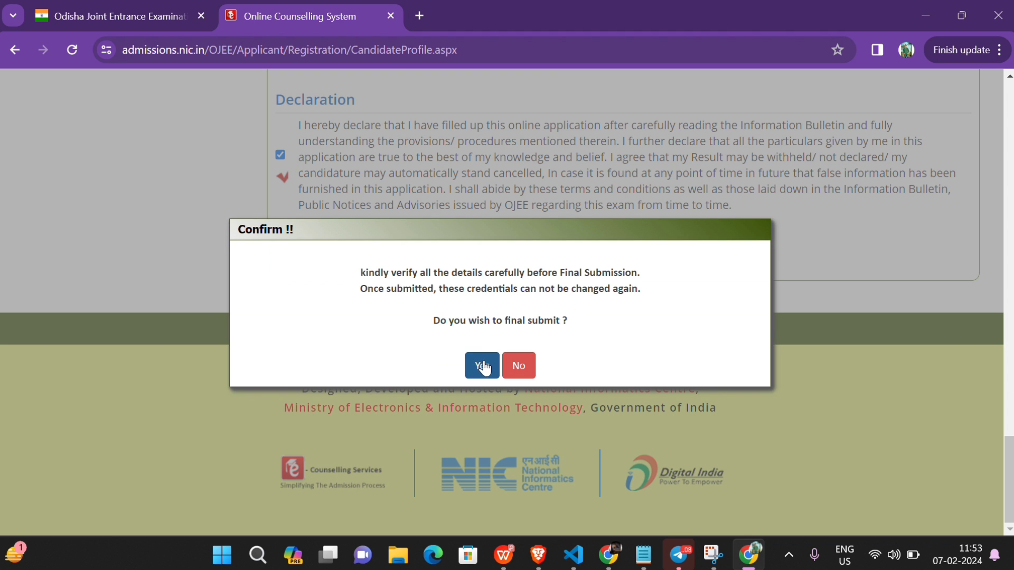
left_click(483, 366)
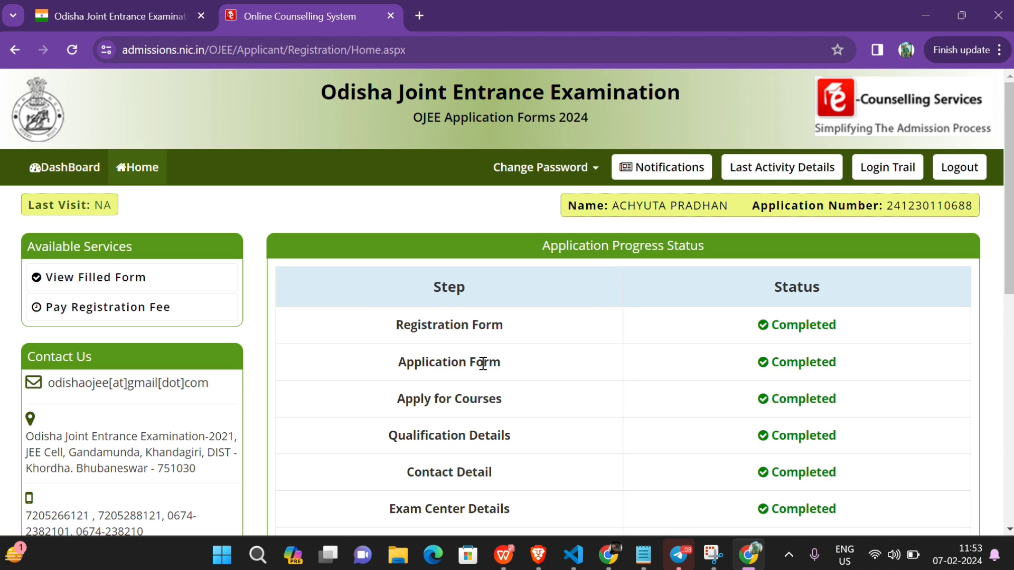
scroll(627, 459, "down", 2)
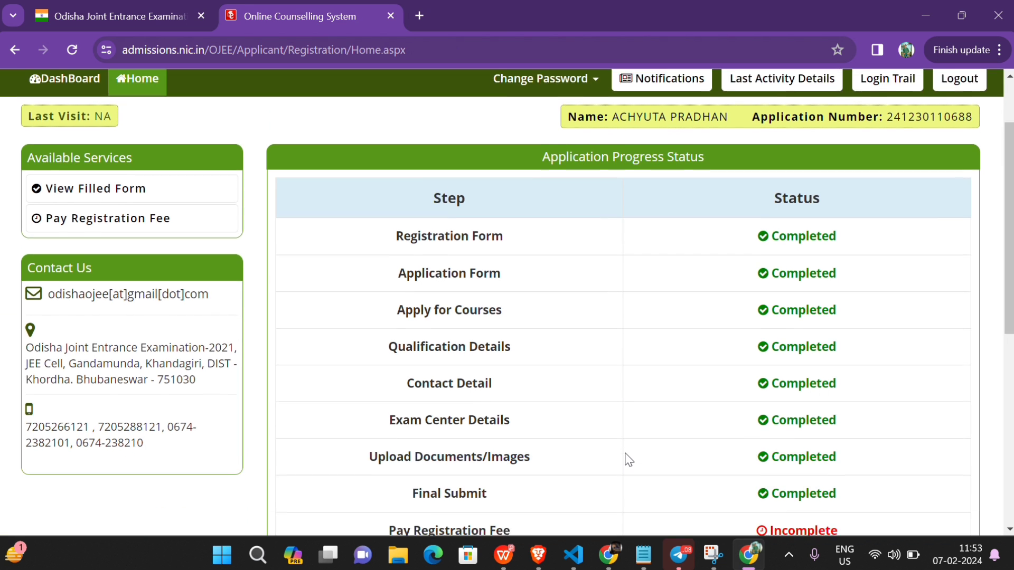
scroll(628, 459, "down", 3)
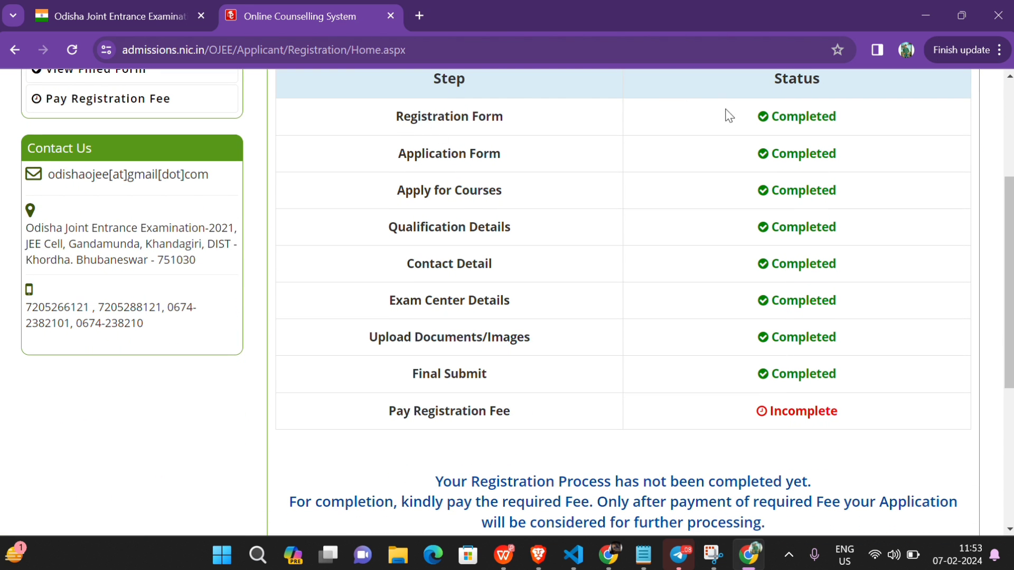
scroll(559, 342, "down", 1)
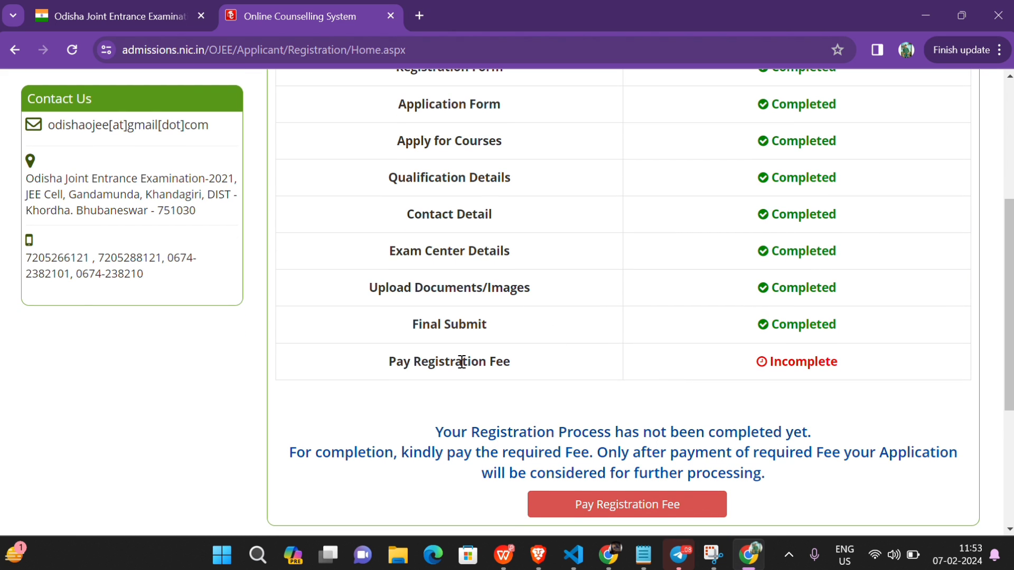
scroll(462, 362, "down", 4)
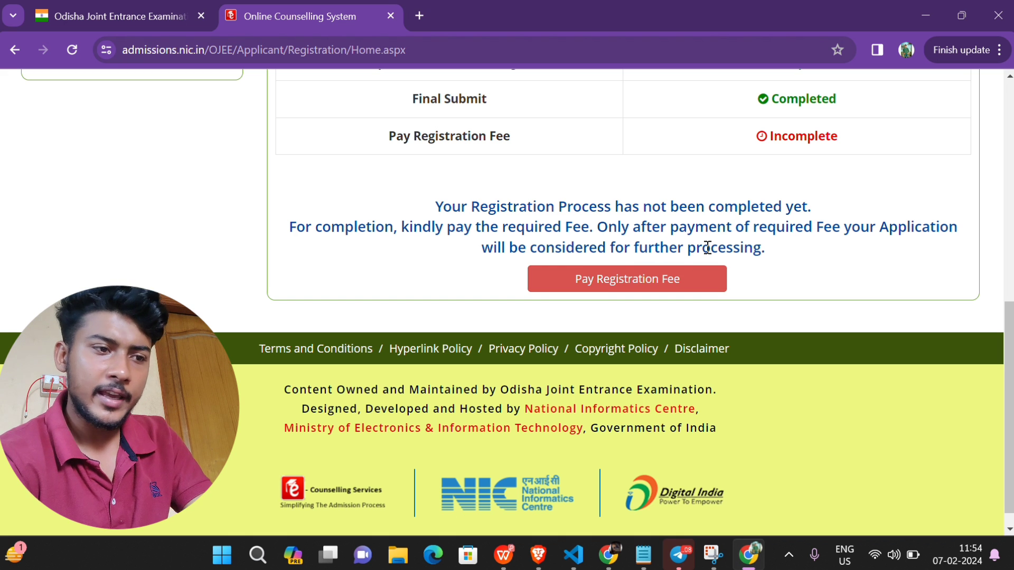
Step: Pay the 1000/- registration fee by Online Payment through BillDesk Payment Gateway
left_click(655, 269)
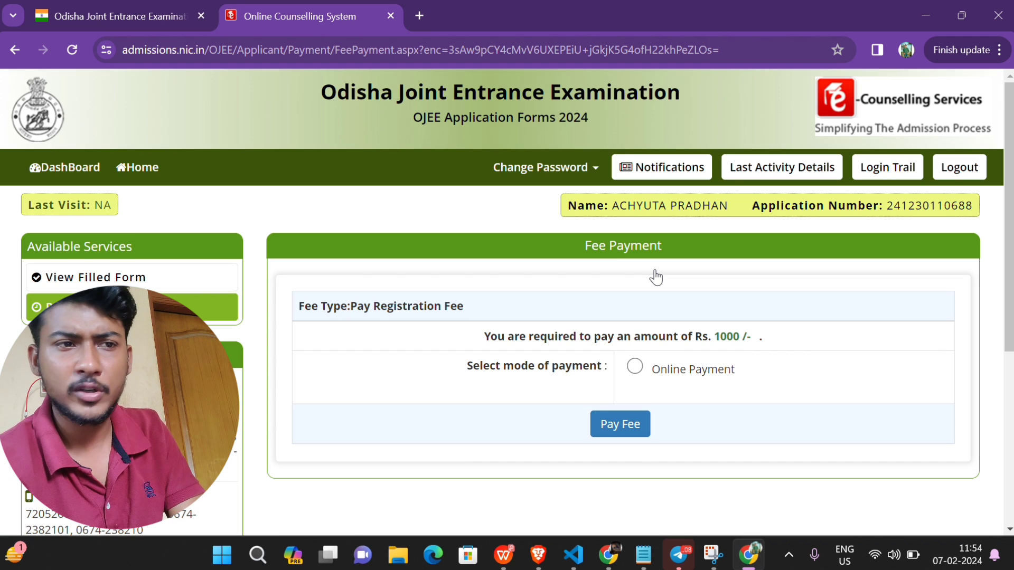
left_click(634, 366)
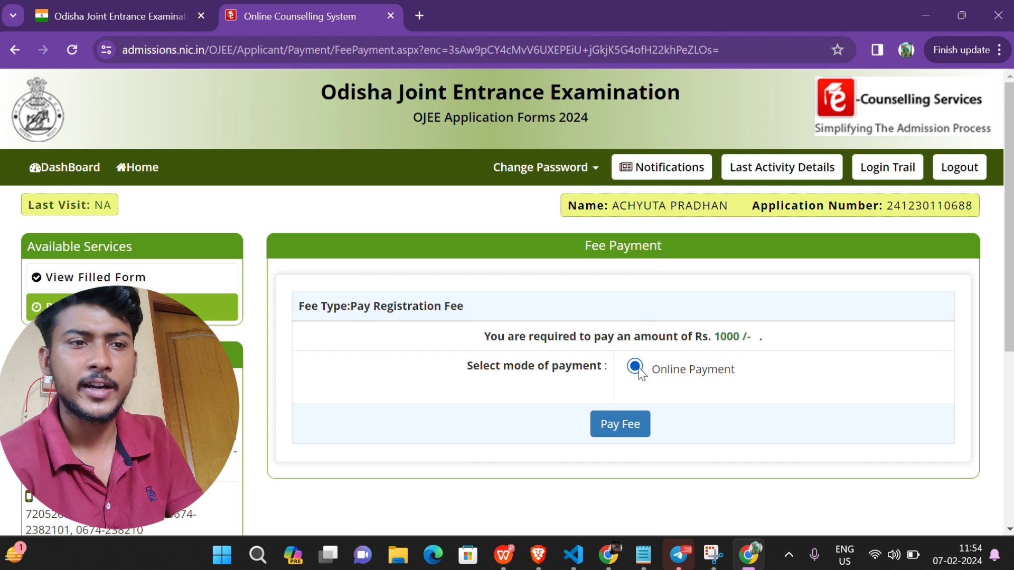
left_click(632, 422)
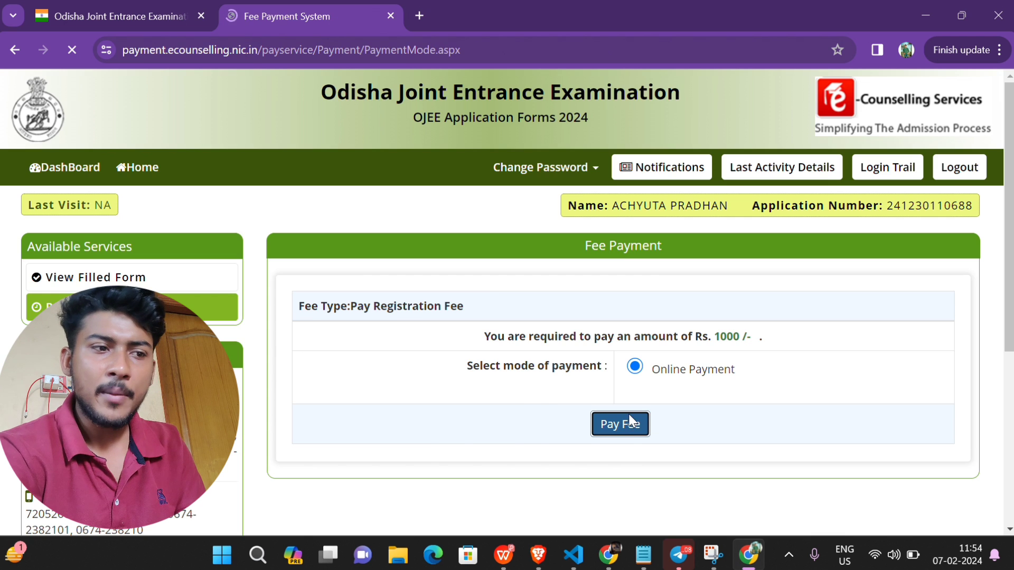
scroll(377, 412, "down", 3)
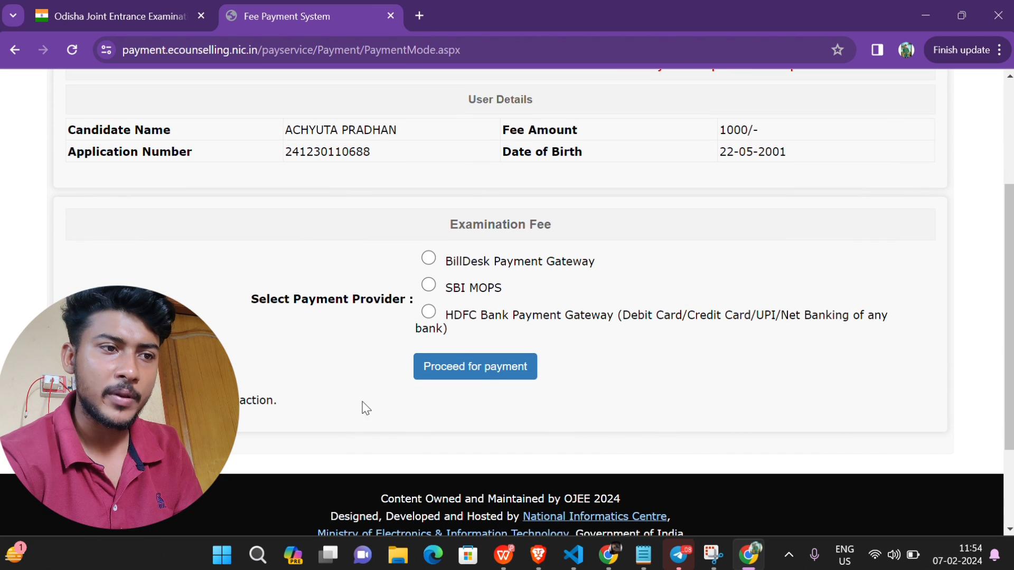
left_click(429, 259)
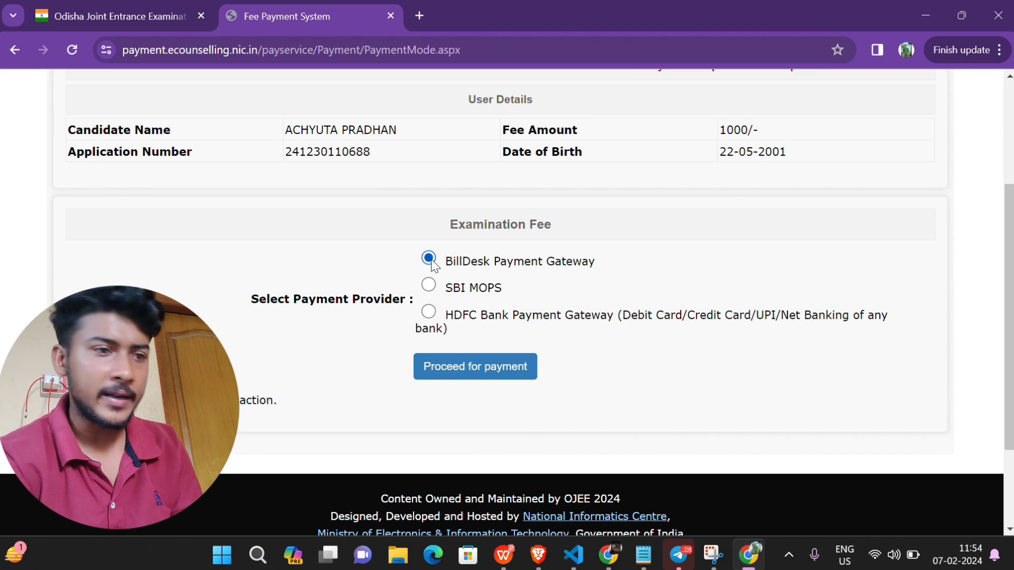
Step: Proceed to BillDesk's ₹1000 payment page and select Credit / Debit Cards
left_click(455, 373)
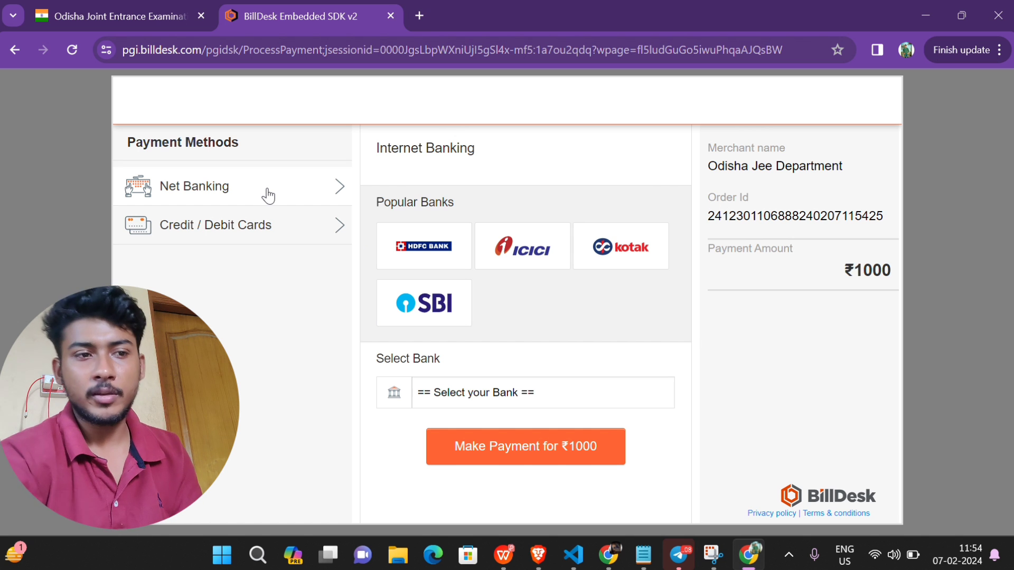
left_click(253, 230)
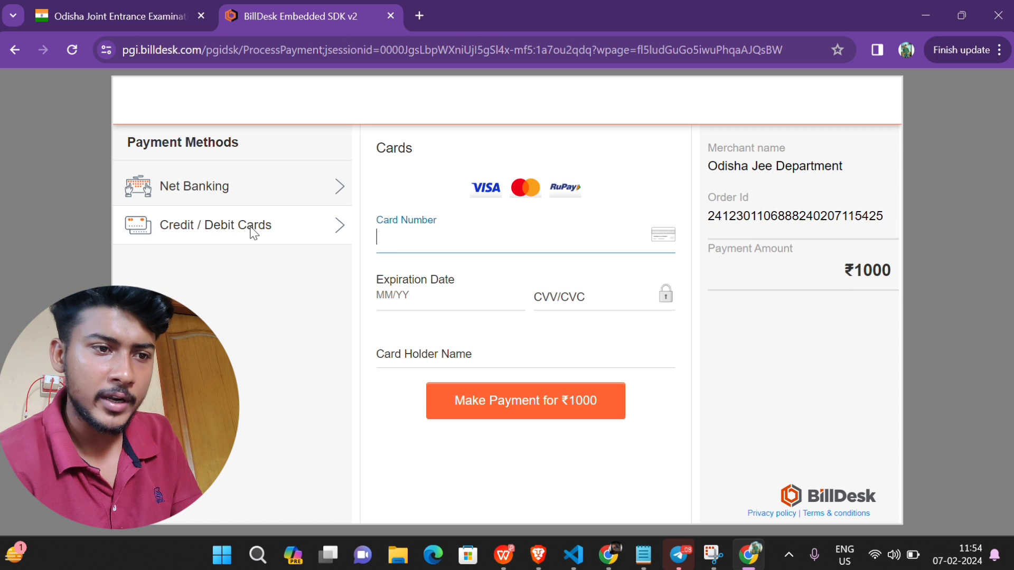